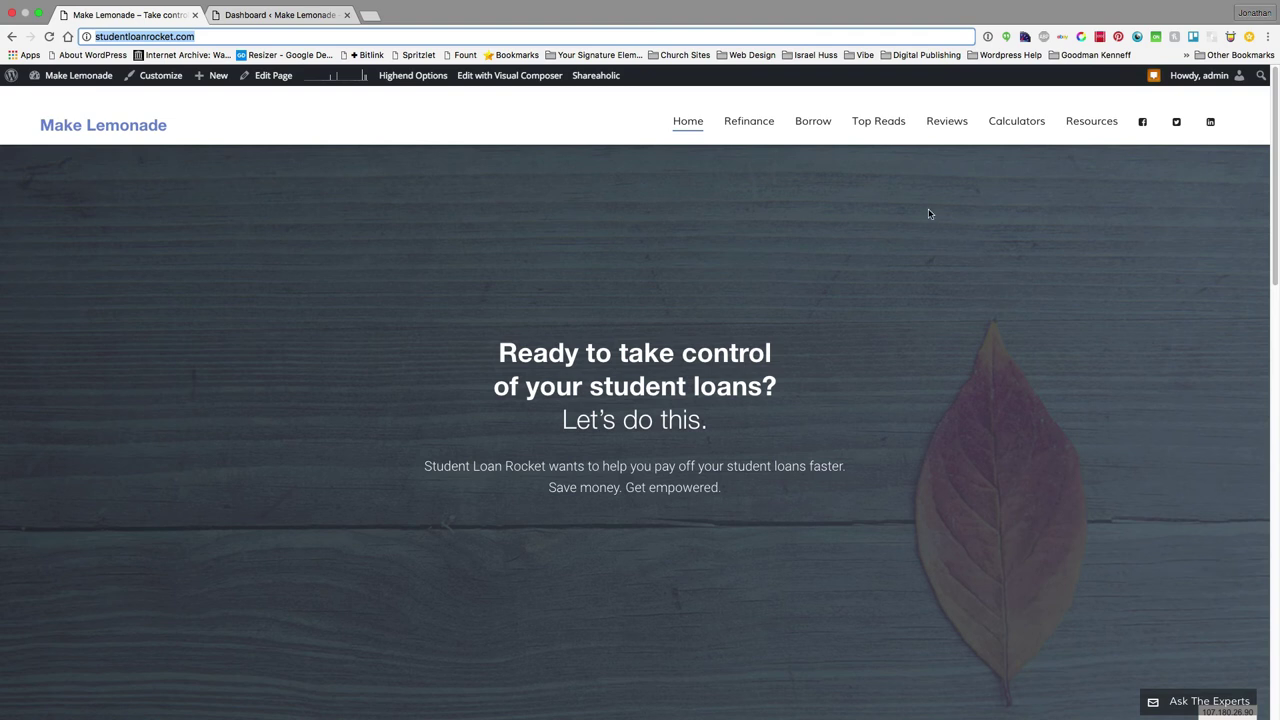
Step: Look over the WordPress site's homepage, then switch to the admin Dashboard tab
{"action": "mouse_move", "coordinate": [880, 132]}
{"action": "scroll", "coordinate": [229, 266], "scroll_direction": "down", "scroll_amount": 10}
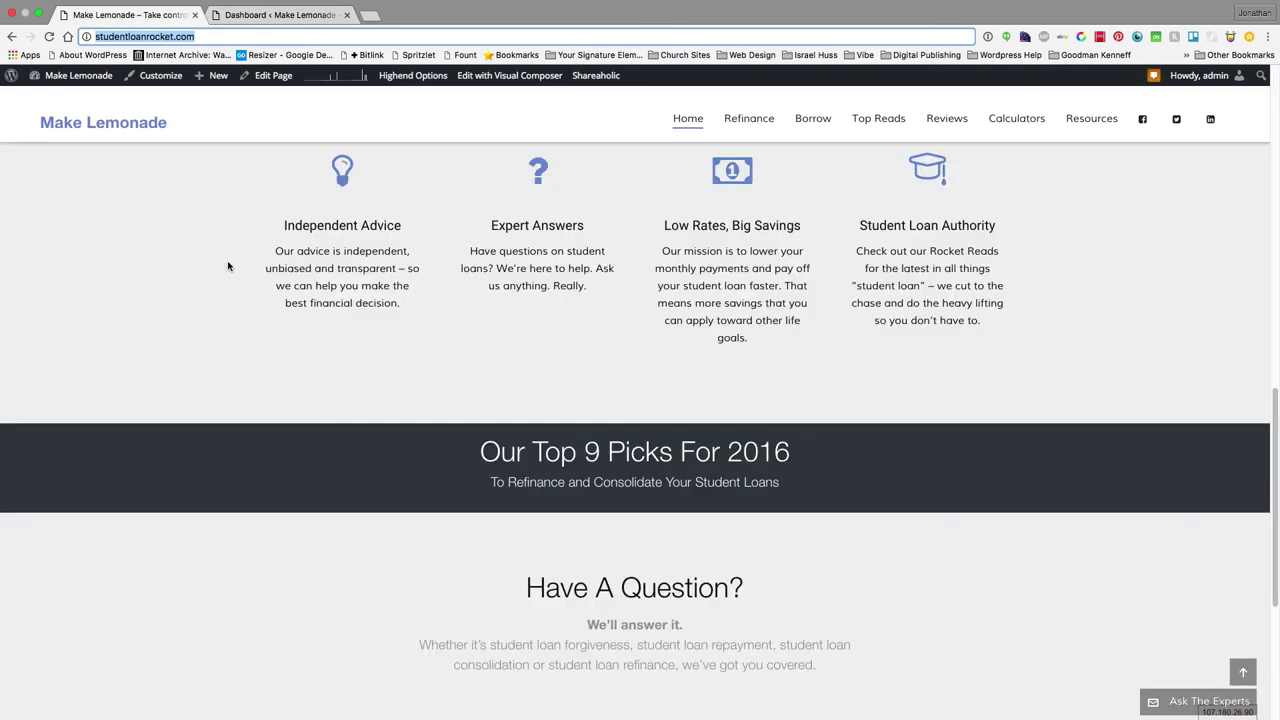
{"action": "scroll", "coordinate": [228, 266], "scroll_direction": "up", "scroll_amount": 8}
{"action": "left_click", "coordinate": [280, 14]}
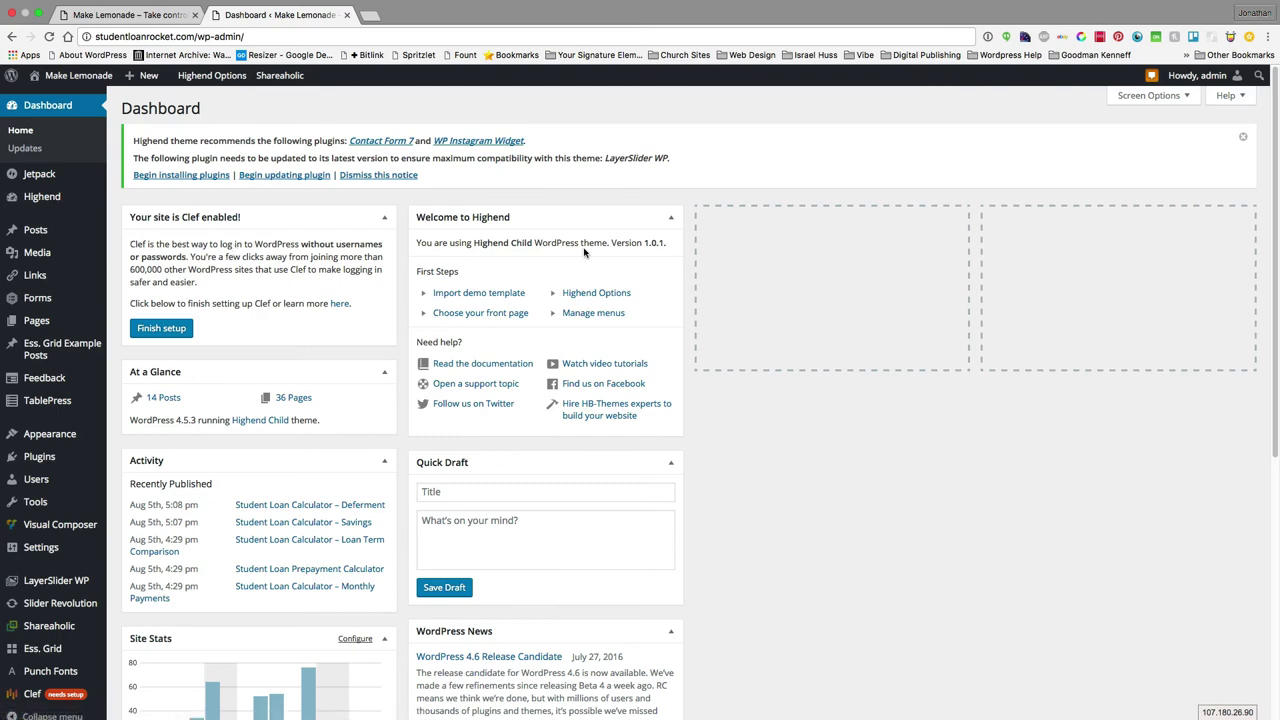
Step: Switch desktop spaces to the Pages document with the refinancing article draft
{"action": "key", "text": "ctrl+Left"}
{"action": "key", "text": "ctrl+Right"}
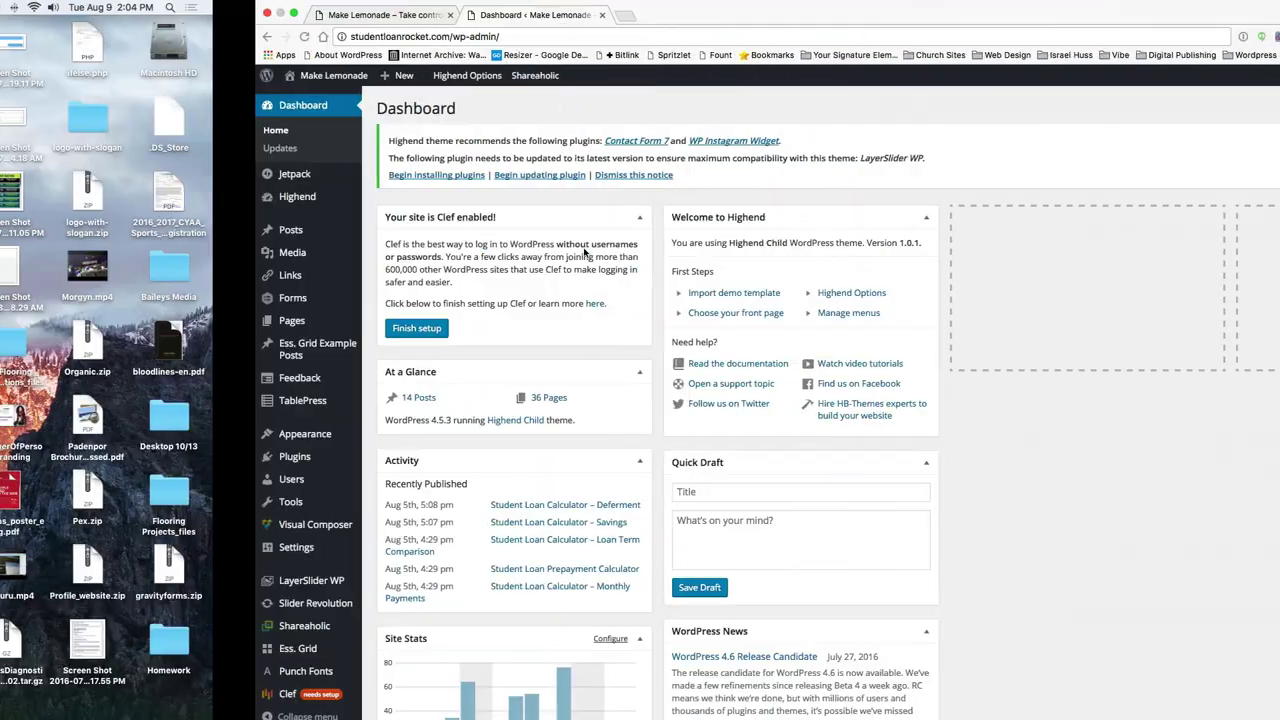
{"action": "key", "text": "ctrl+Right"}
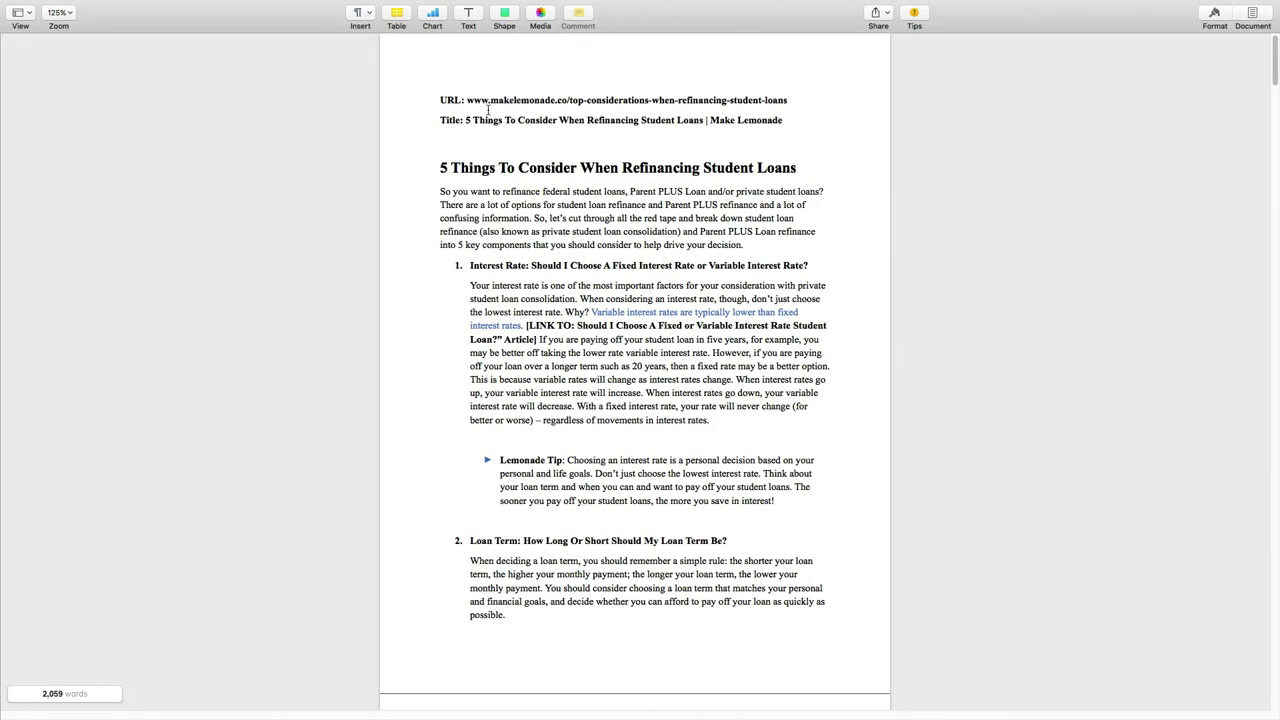
Step: Select the Pages article from its title through the final Lemonade Tip, then return to WordPress
{"action": "left_click", "coordinate": [438, 168]}
{"action": "scroll", "coordinate": [554, 272], "scroll_direction": "down", "scroll_amount": 20}
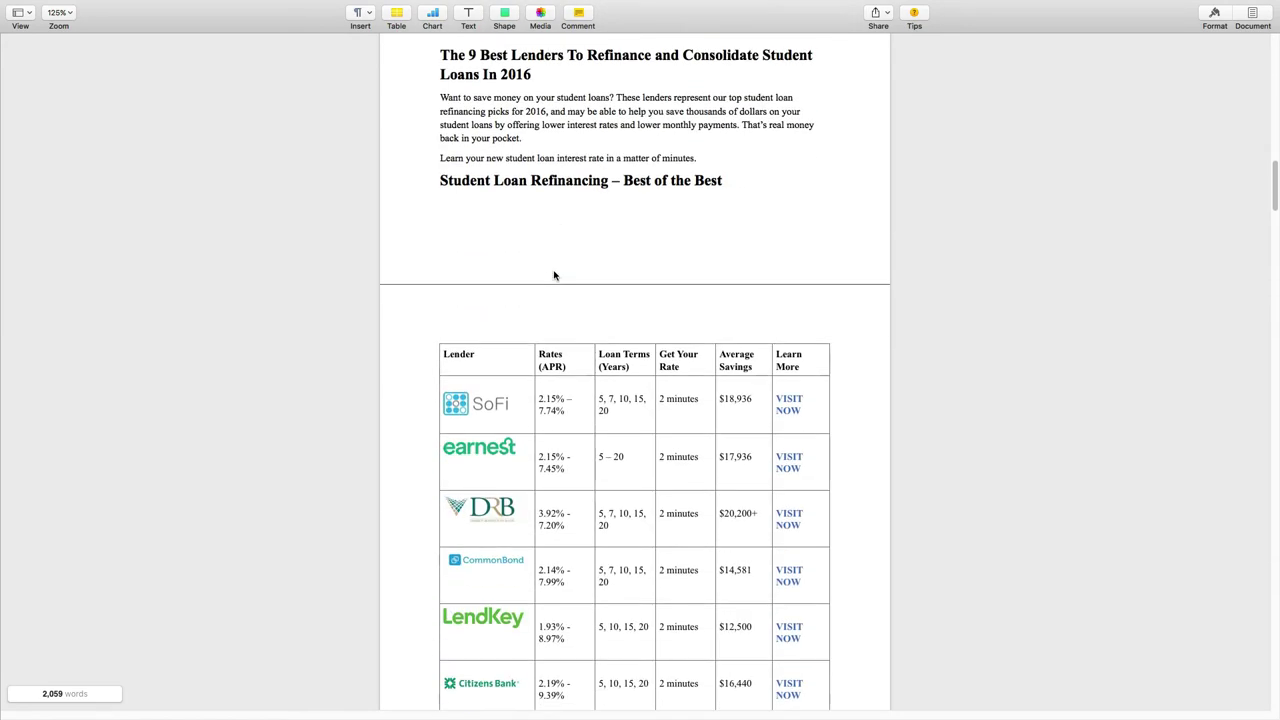
{"action": "scroll", "coordinate": [554, 275], "scroll_direction": "down", "scroll_amount": 1}
{"action": "scroll", "coordinate": [554, 275], "scroll_direction": "down", "scroll_amount": 10}
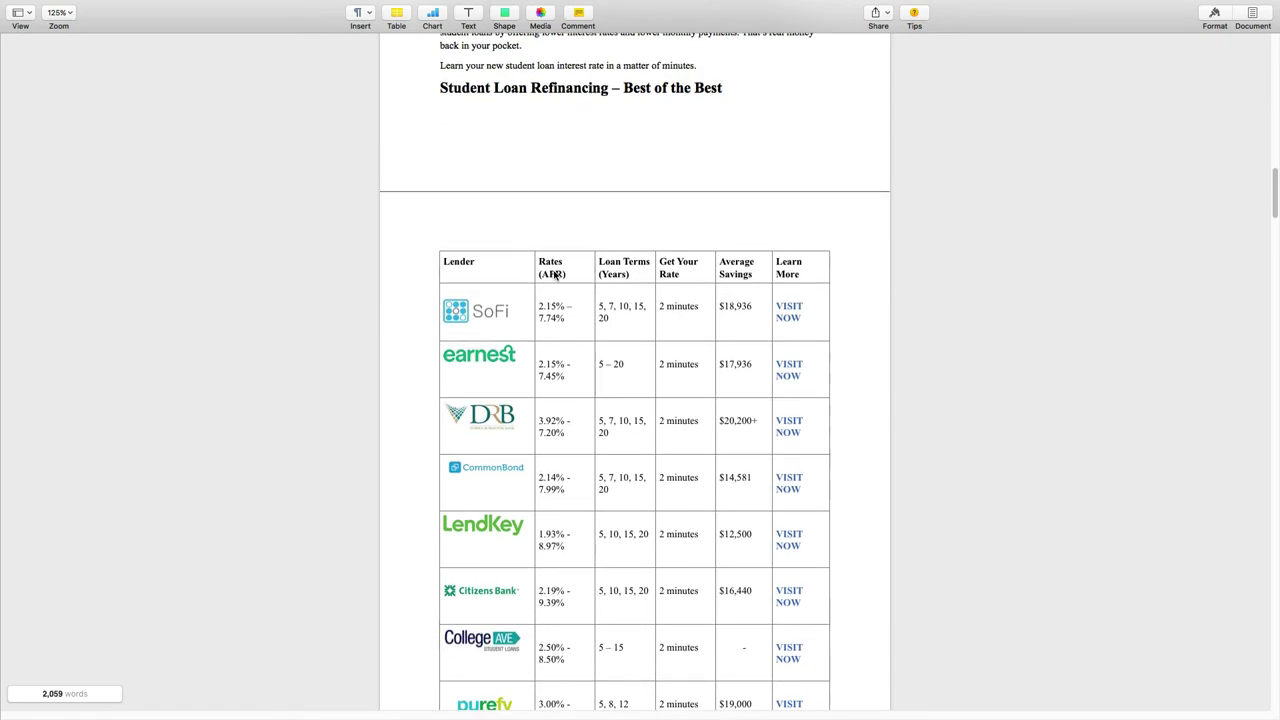
{"action": "scroll", "coordinate": [554, 275], "scroll_direction": "up", "scroll_amount": 10}
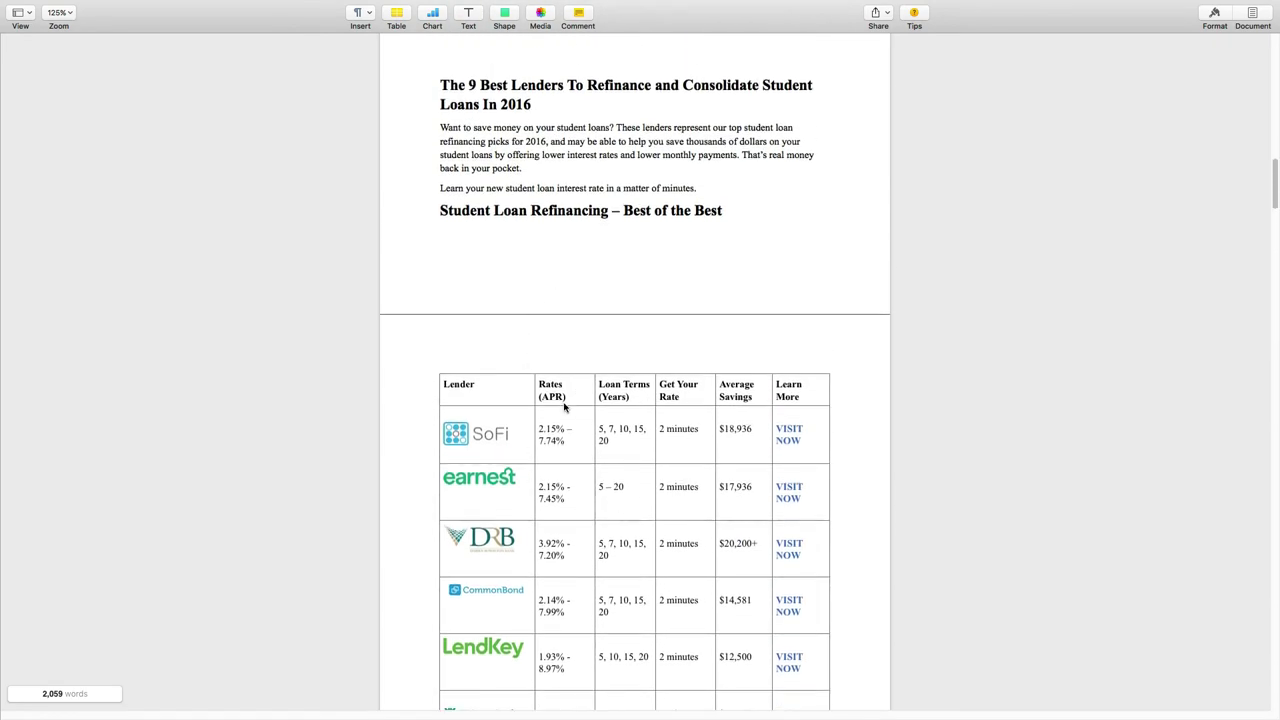
{"action": "left_click", "coordinate": [700, 189], "text": "shift"}
{"action": "scroll", "coordinate": [700, 189], "scroll_direction": "up", "scroll_amount": 4}
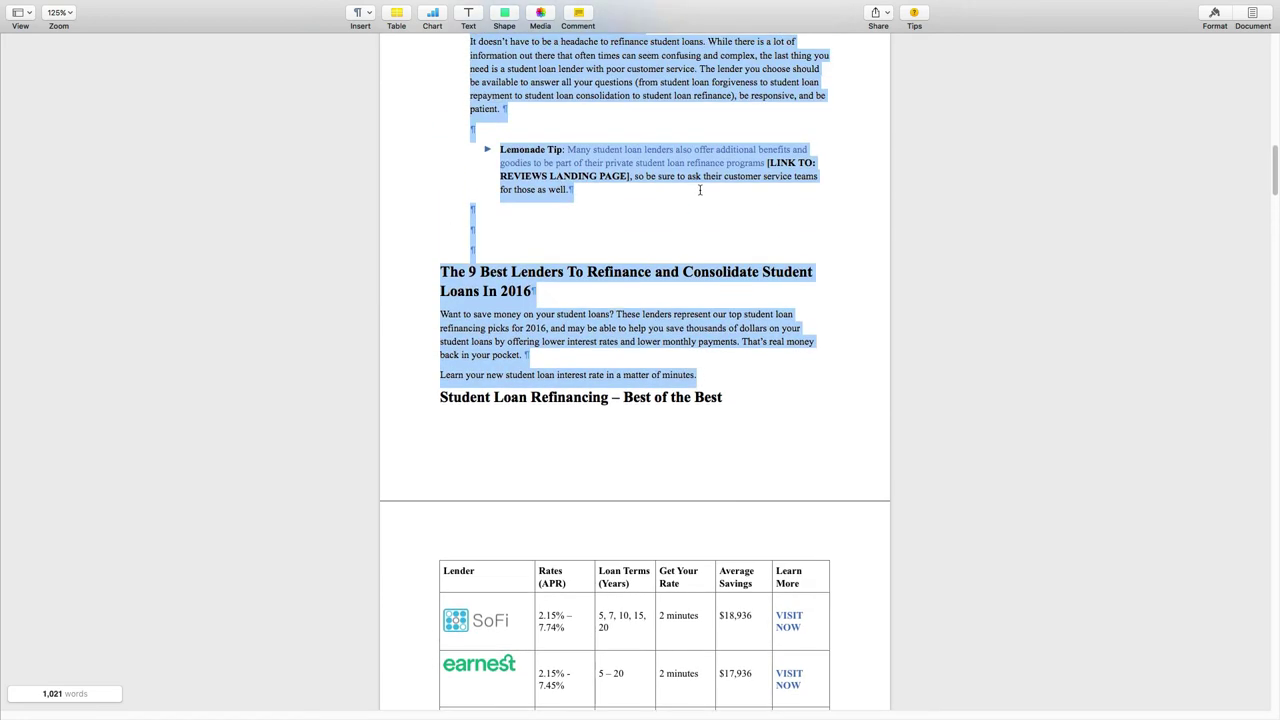
{"action": "left_click", "coordinate": [590, 190], "text": "shift"}
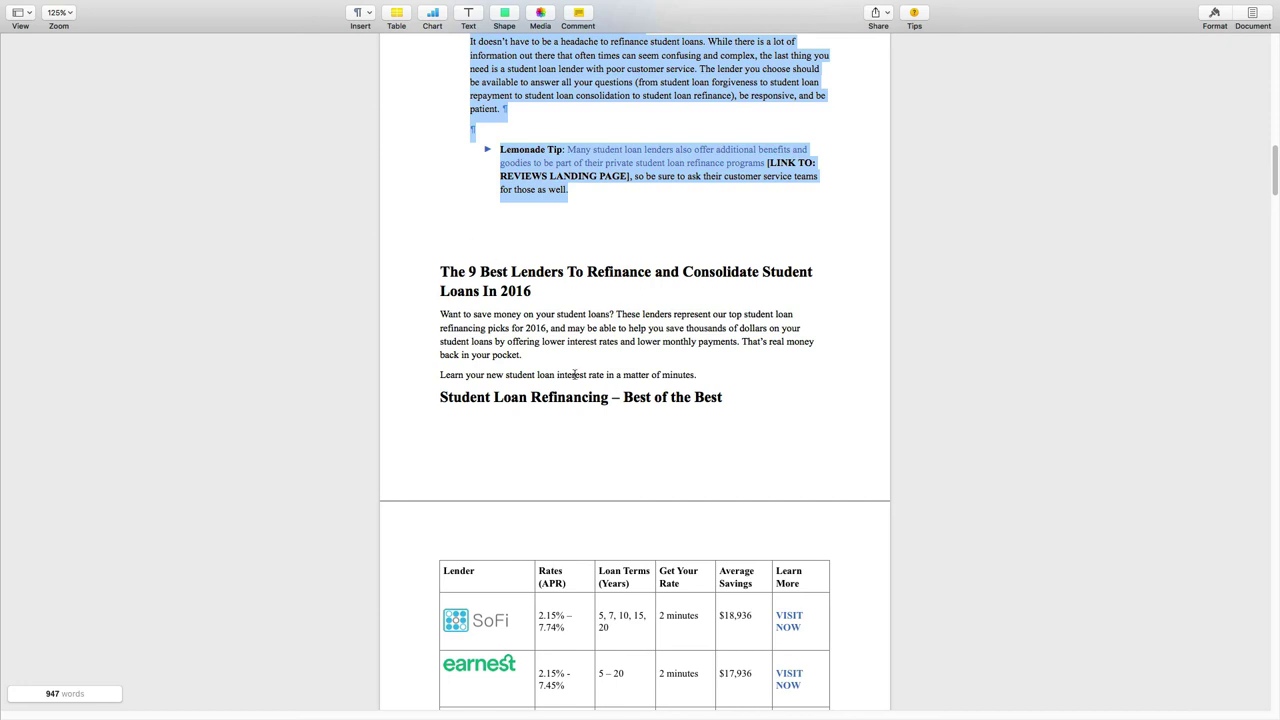
{"action": "scroll", "coordinate": [575, 374], "scroll_direction": "up", "scroll_amount": 7}
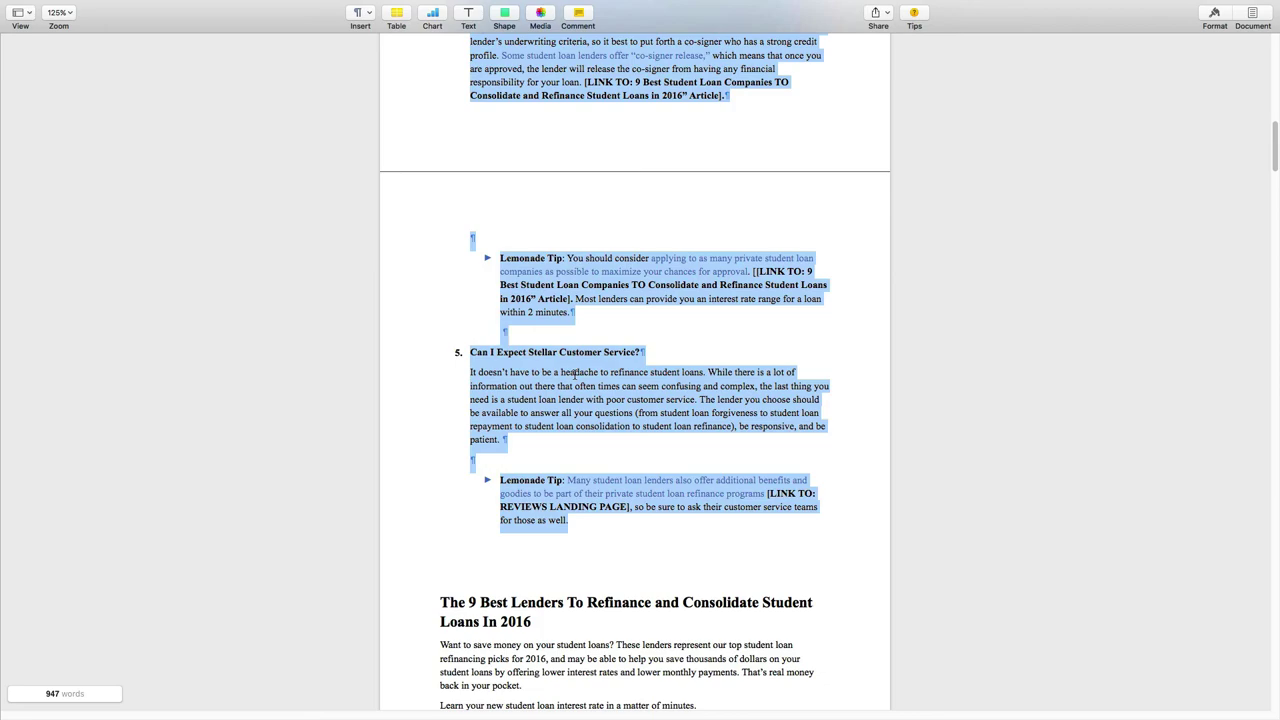
{"action": "scroll", "coordinate": [575, 374], "scroll_direction": "up", "scroll_amount": 15}
{"action": "key", "text": "super+Tab"}
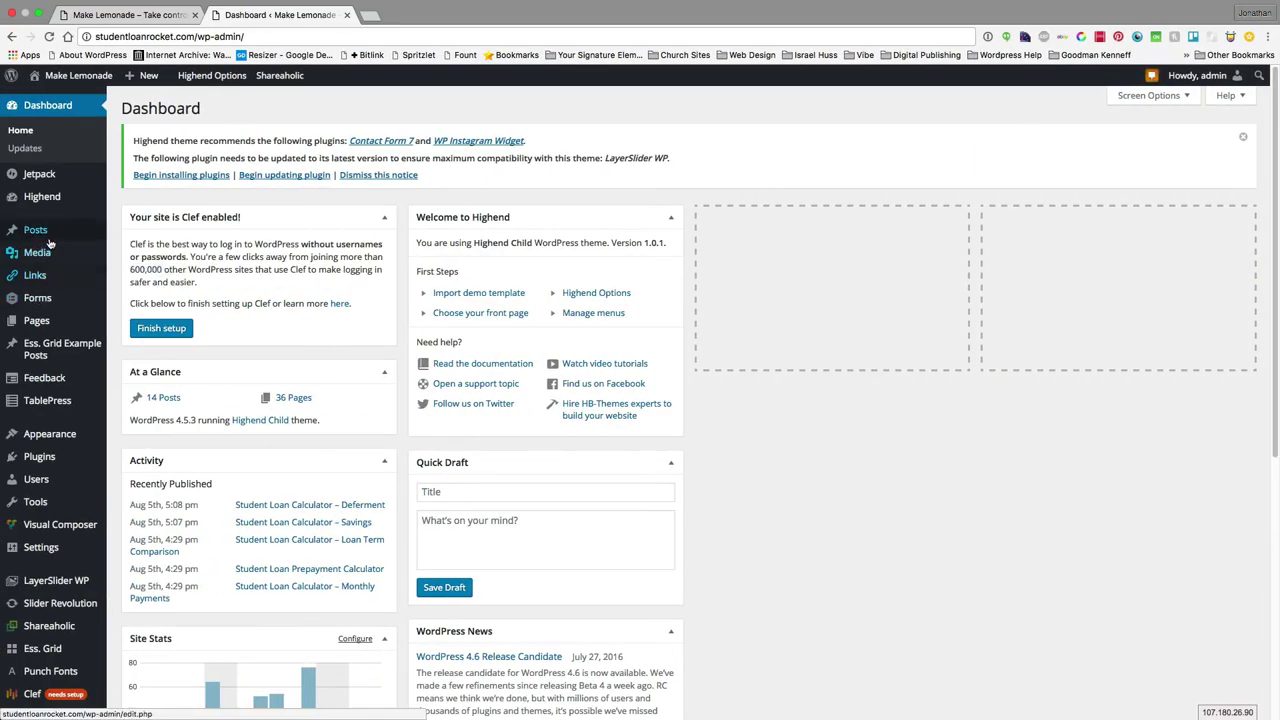
Step: Start a new post from Posts > All Posts
{"action": "mouse_move", "coordinate": [50, 240]}
{"action": "left_click", "coordinate": [122, 234]}
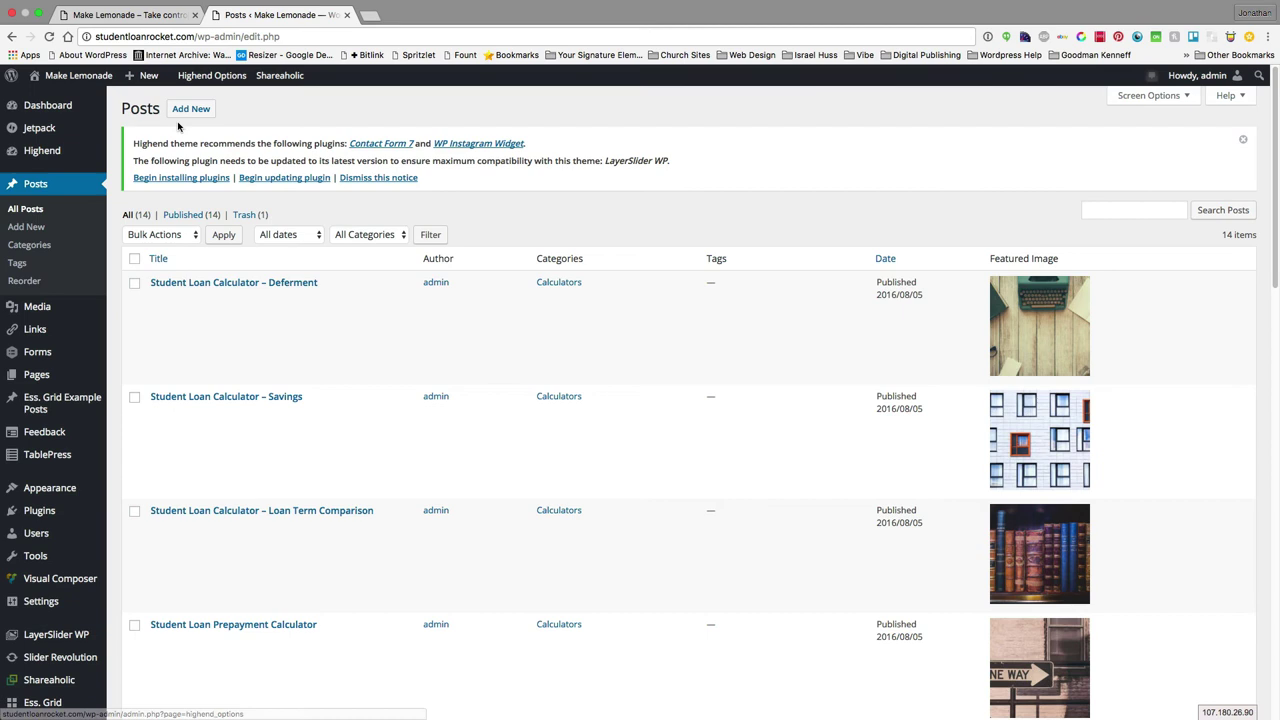
{"action": "left_click", "coordinate": [185, 112]}
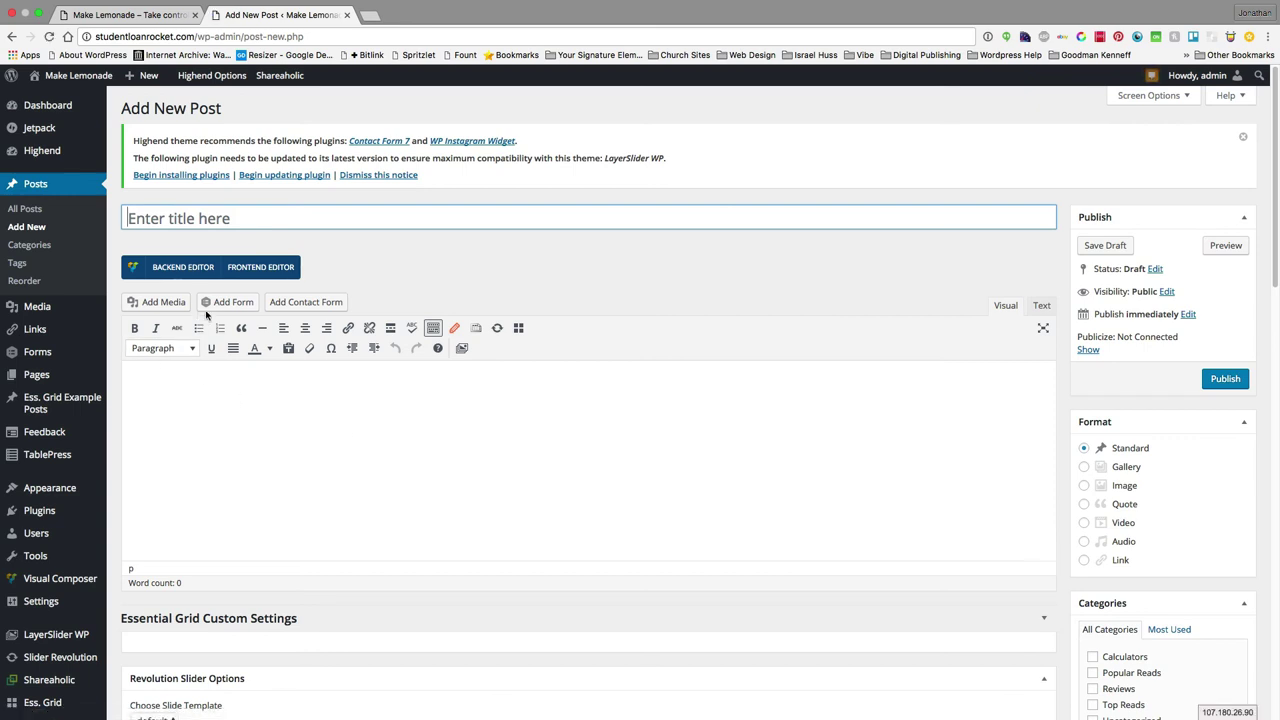
Step: Switch the post to the Visual Composer backend editor and add a Text Block
{"action": "left_click", "coordinate": [170, 272]}
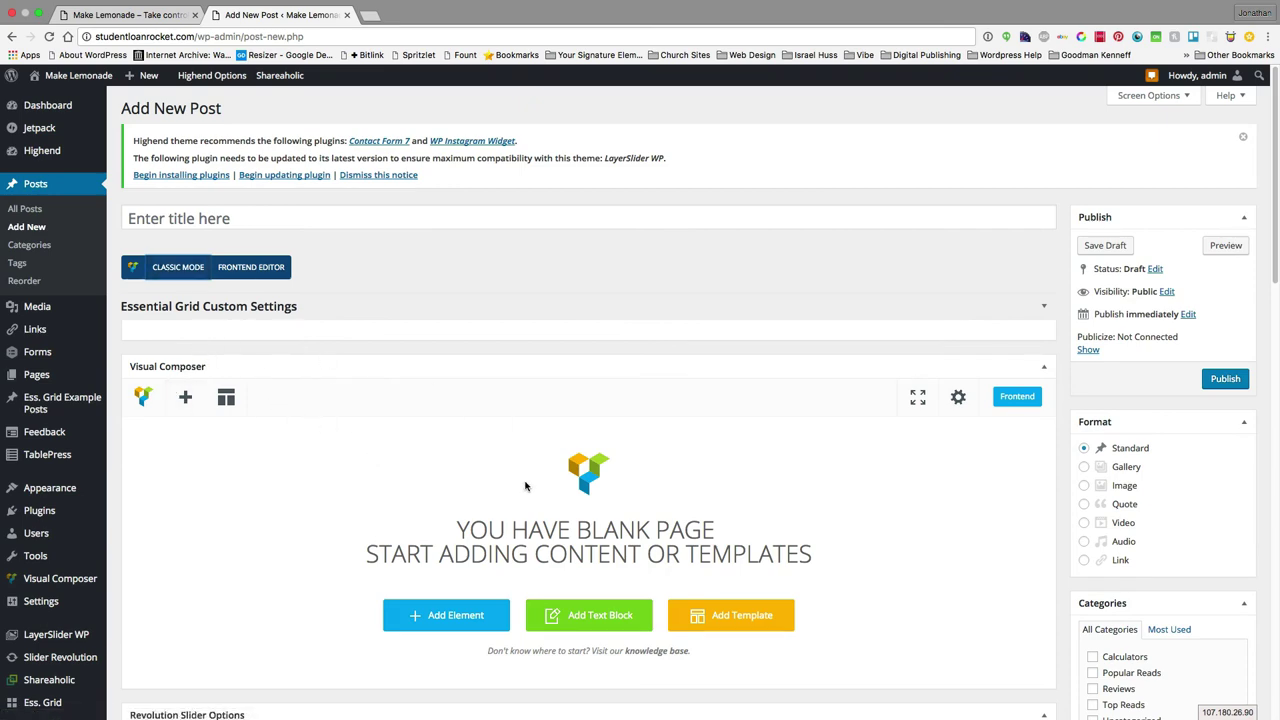
{"action": "scroll", "coordinate": [525, 486], "scroll_direction": "down", "scroll_amount": 6}
{"action": "scroll", "coordinate": [525, 486], "scroll_direction": "up", "scroll_amount": 2}
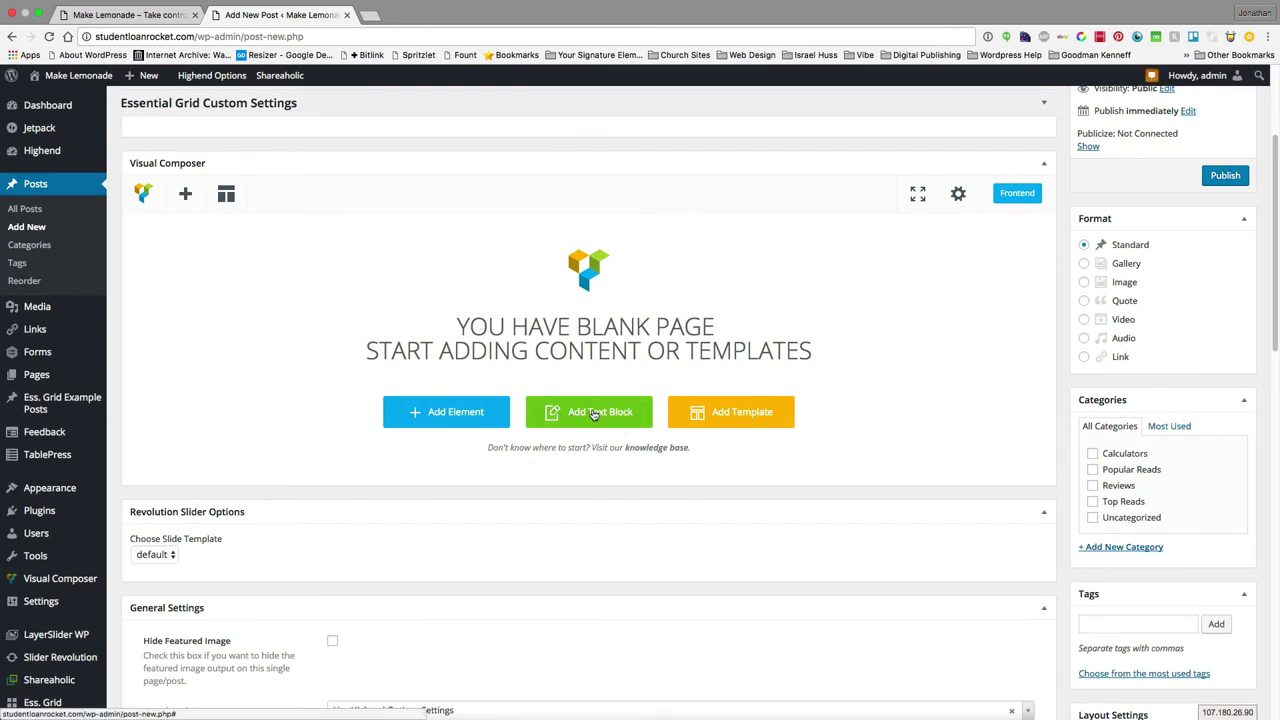
{"action": "left_click", "coordinate": [594, 414]}
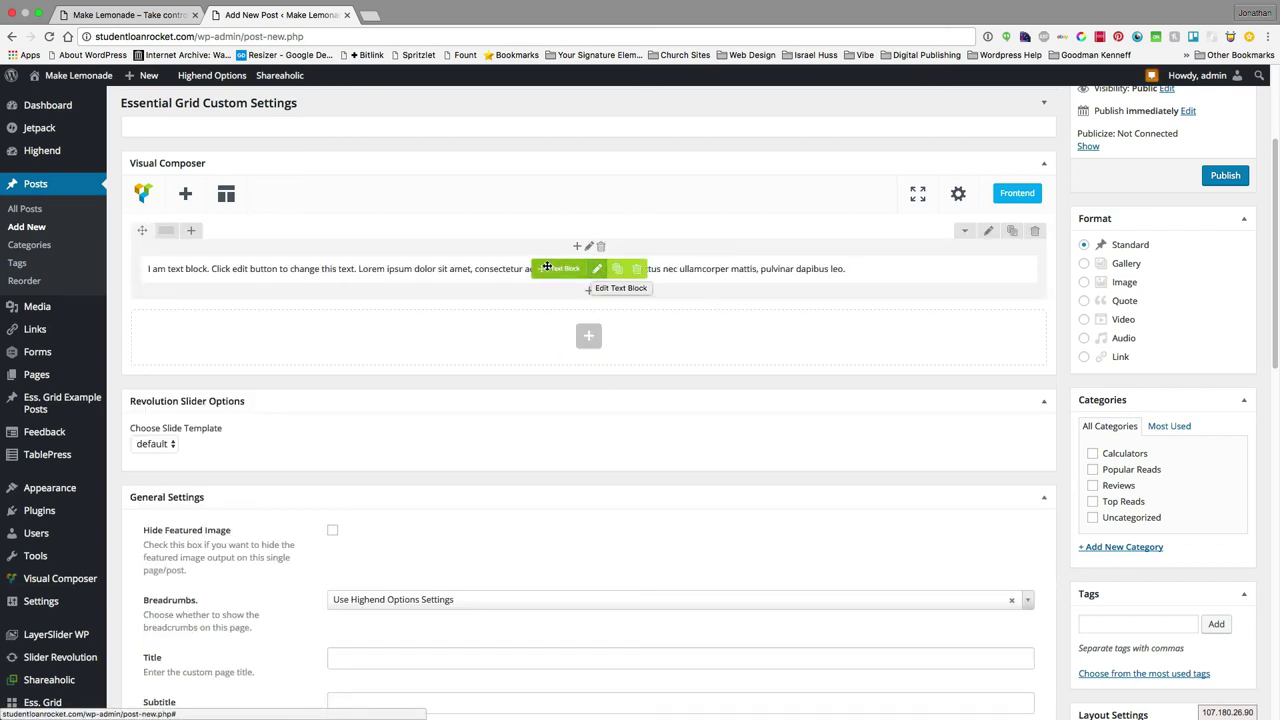
Step: Replace the text block's placeholder lorem ipsum paragraph with the pasted refinancing article
{"action": "left_click", "coordinate": [597, 271]}
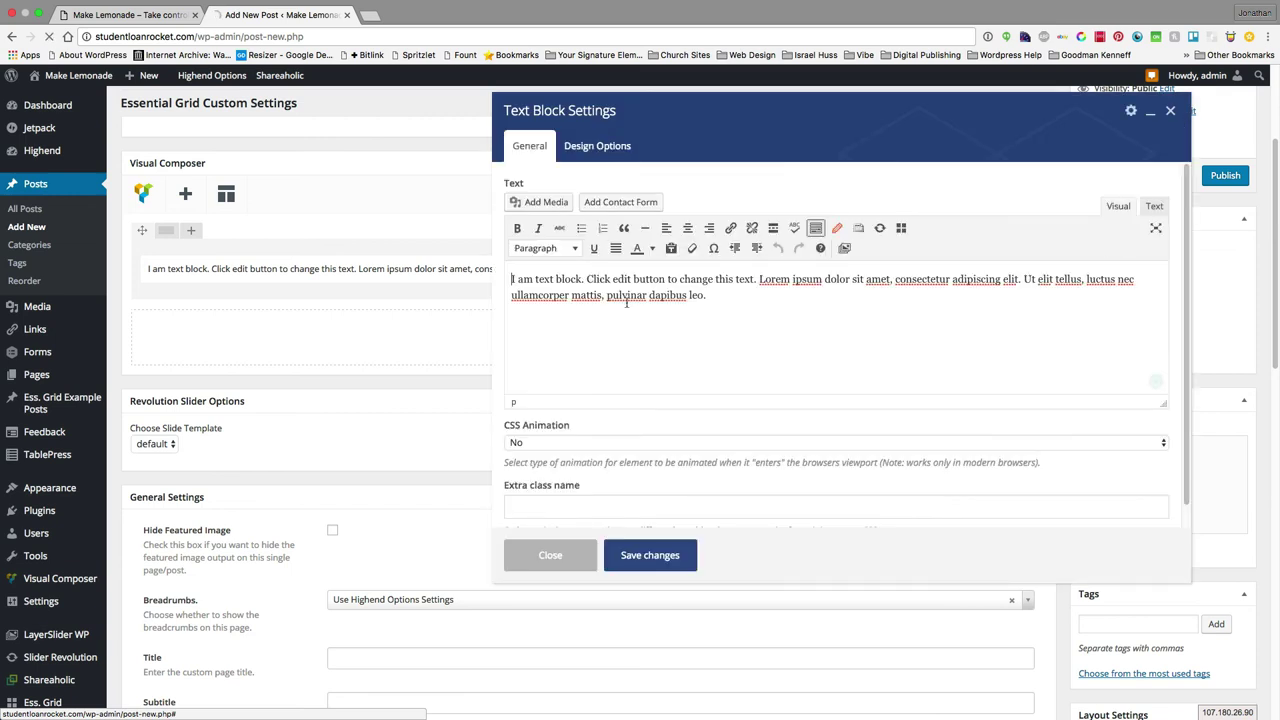
{"action": "triple_click", "coordinate": [627, 300]}
{"action": "key", "text": "ctrl+v"}
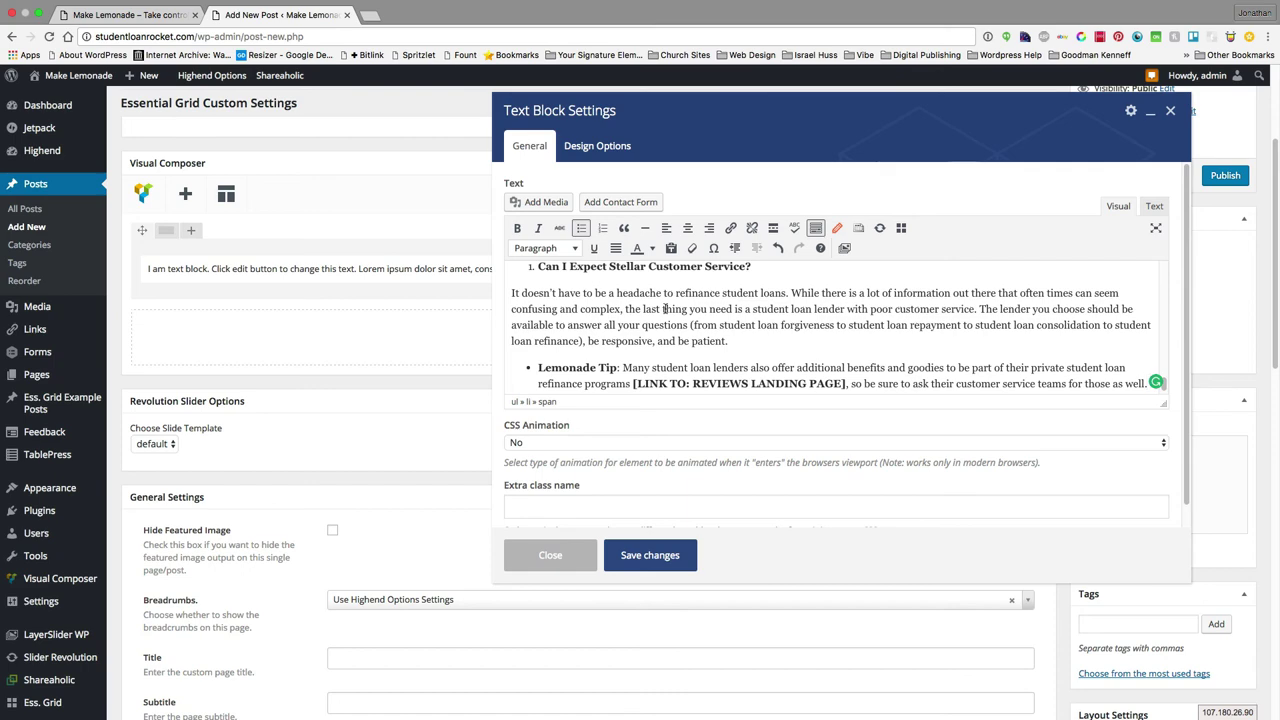
{"action": "scroll", "coordinate": [665, 309], "scroll_direction": "up", "scroll_amount": 10}
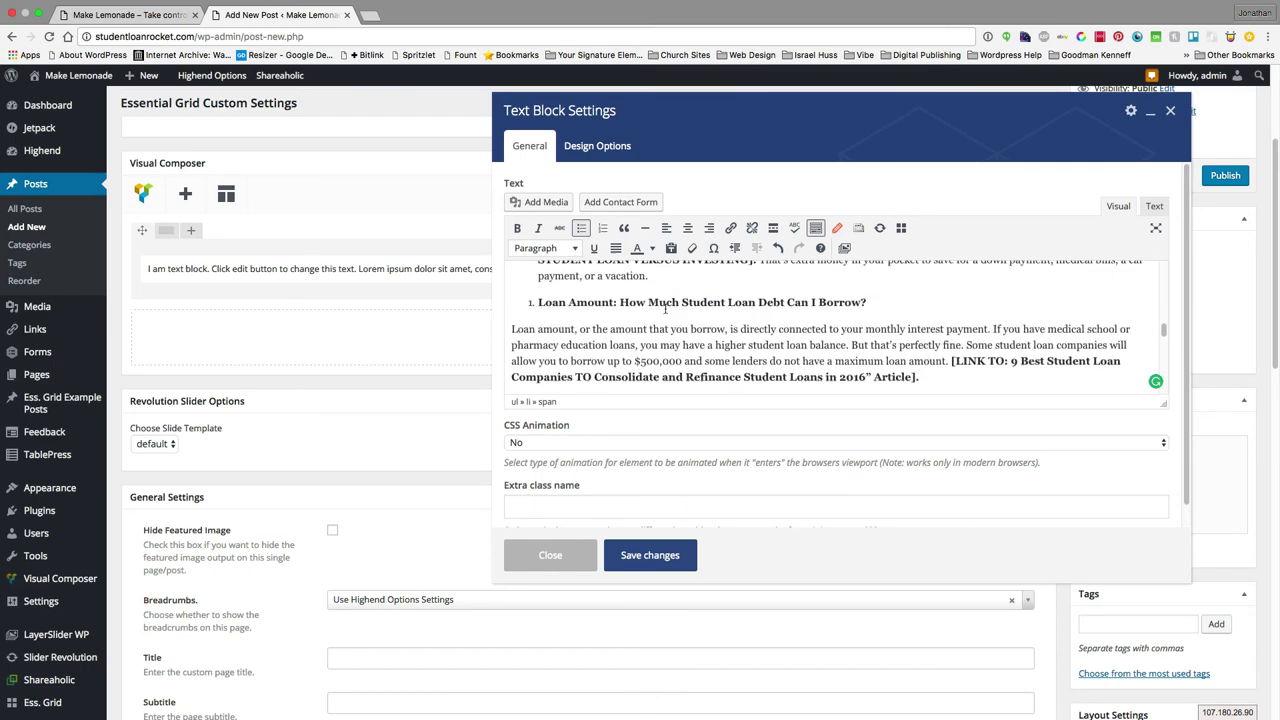
{"action": "scroll", "coordinate": [665, 309], "scroll_direction": "up", "scroll_amount": 10}
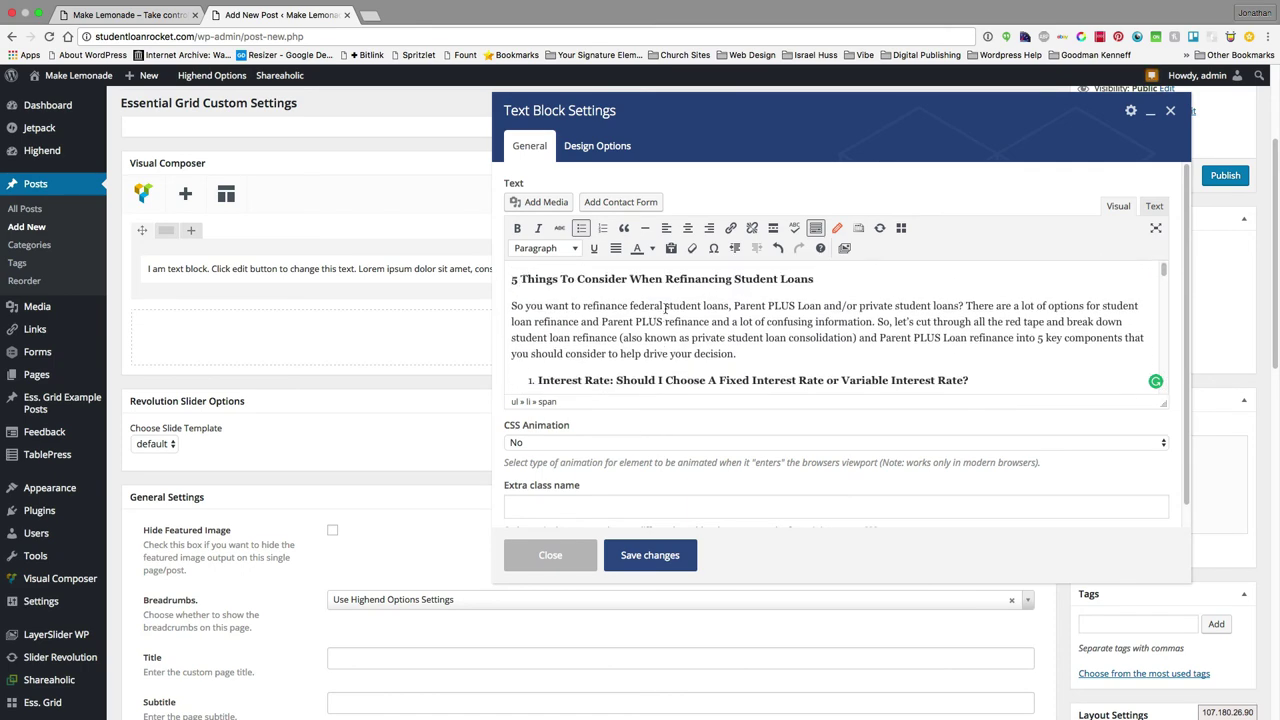
{"action": "scroll", "coordinate": [665, 309], "scroll_direction": "up", "scroll_amount": 3}
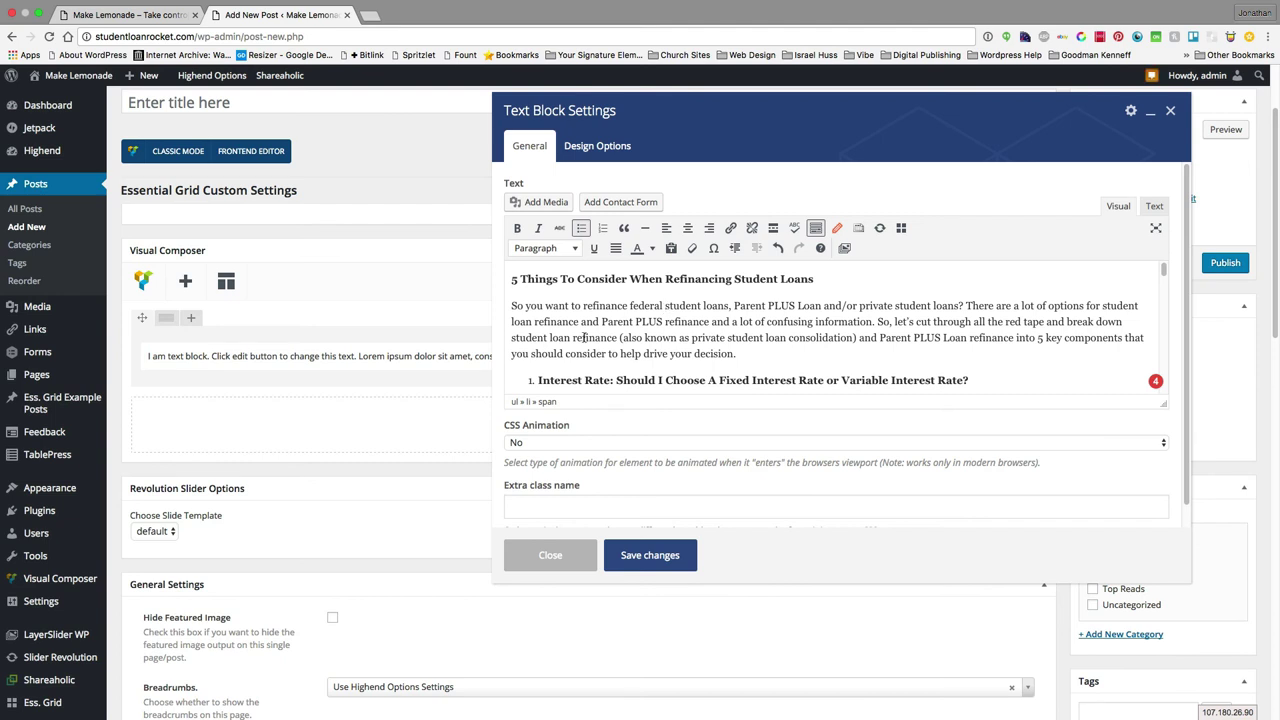
{"action": "scroll", "coordinate": [584, 338], "scroll_direction": "down", "scroll_amount": 2}
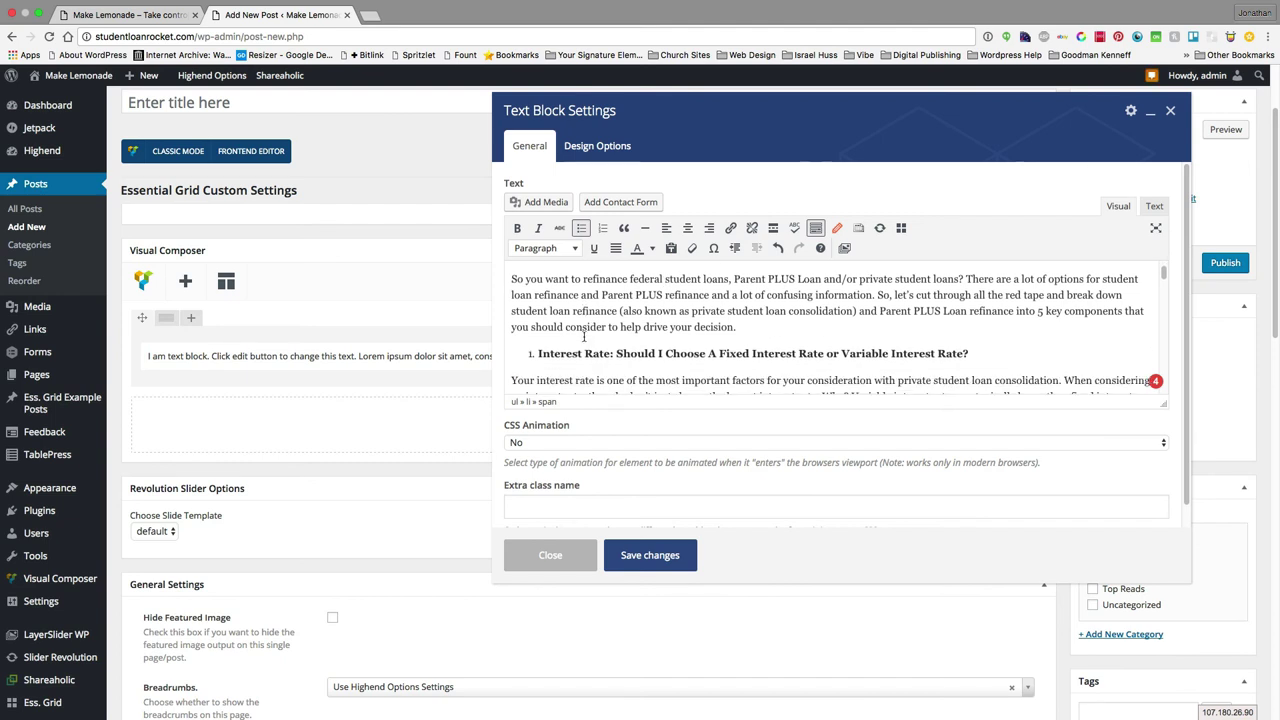
{"action": "scroll", "coordinate": [601, 275], "scroll_direction": "up", "scroll_amount": 4}
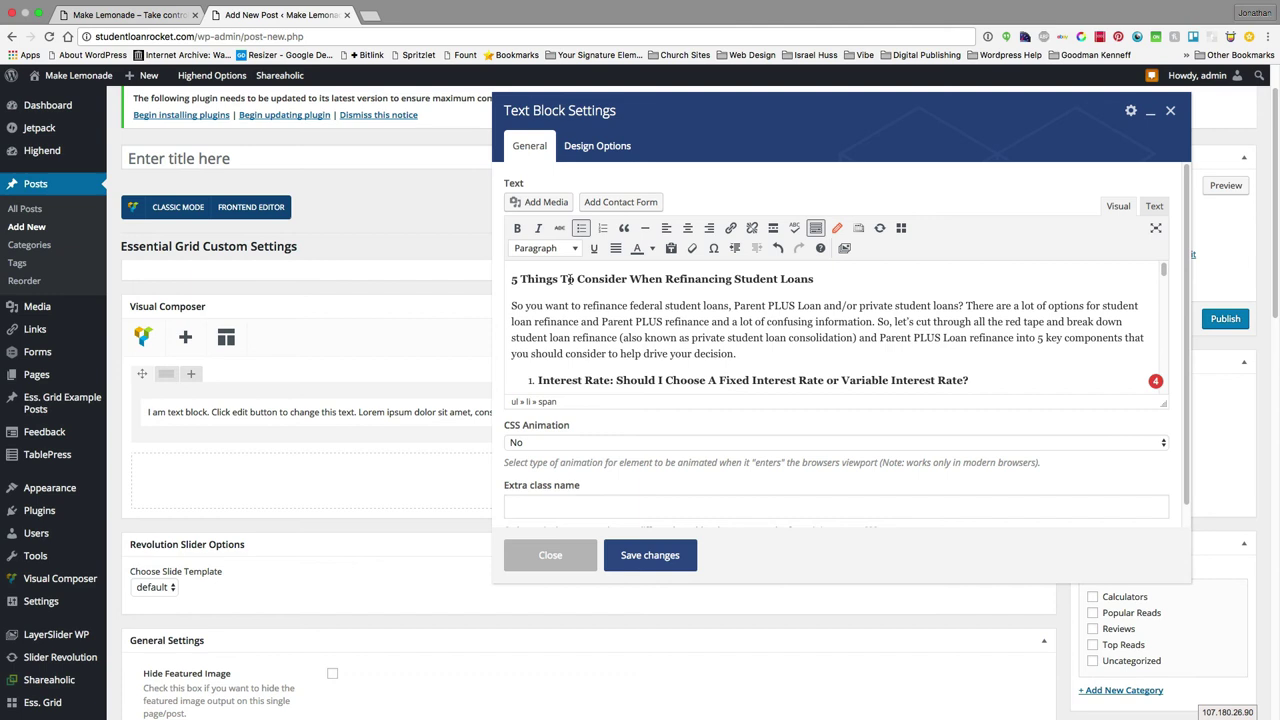
Step: Delete the duplicate title line from the body and scroll down to the Loan Term section
{"action": "triple_click", "coordinate": [601, 277]}
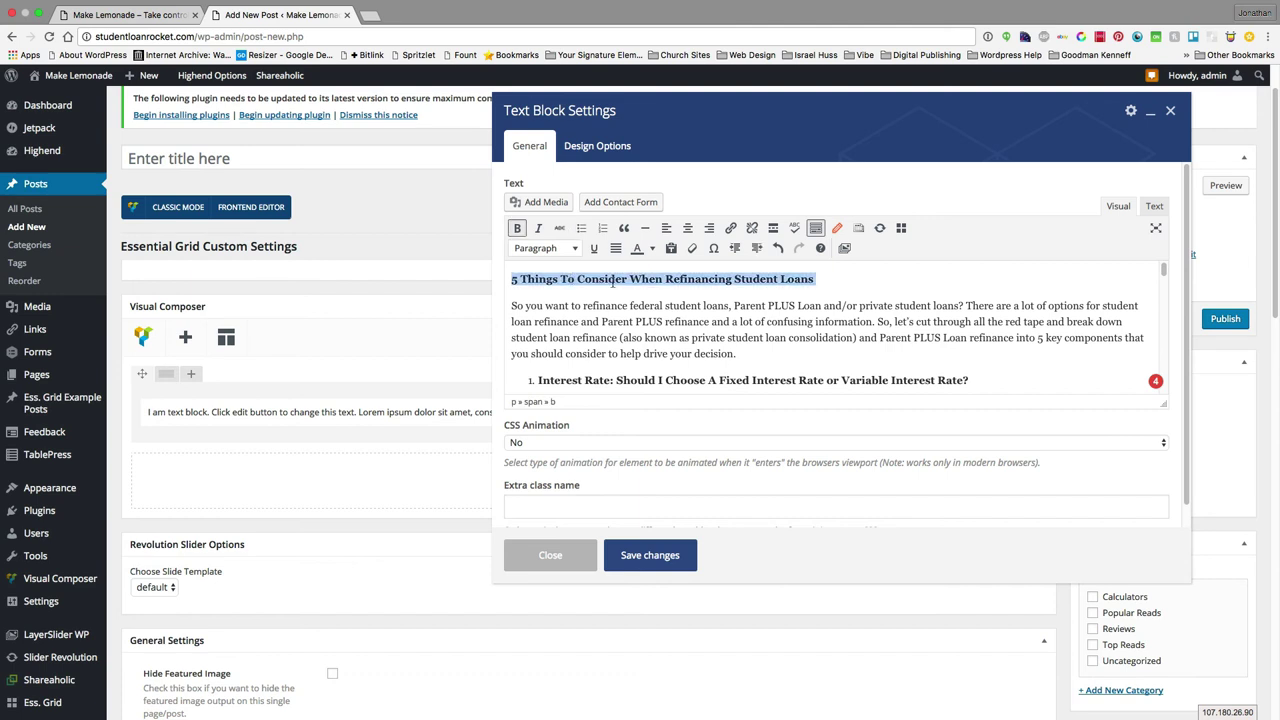
{"action": "key", "text": "BackSpace"}
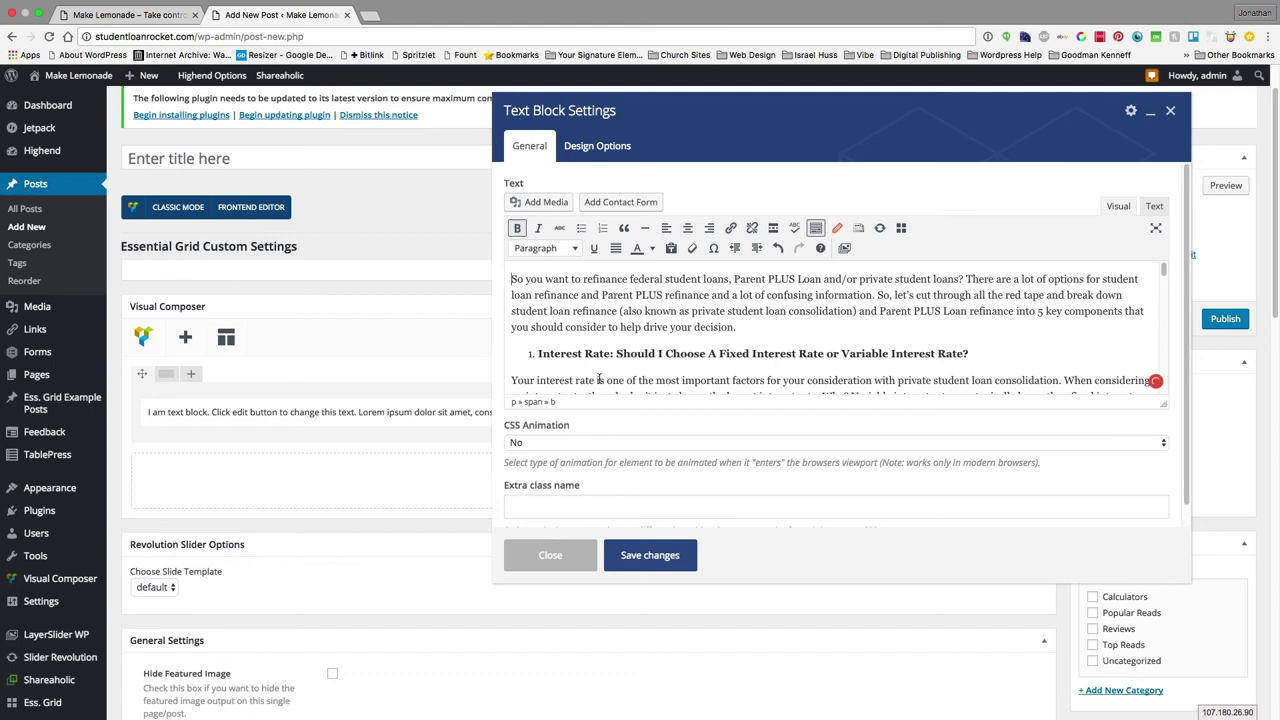
{"action": "left_click", "coordinate": [536, 353]}
{"action": "scroll", "coordinate": [536, 353], "scroll_direction": "down", "scroll_amount": 1}
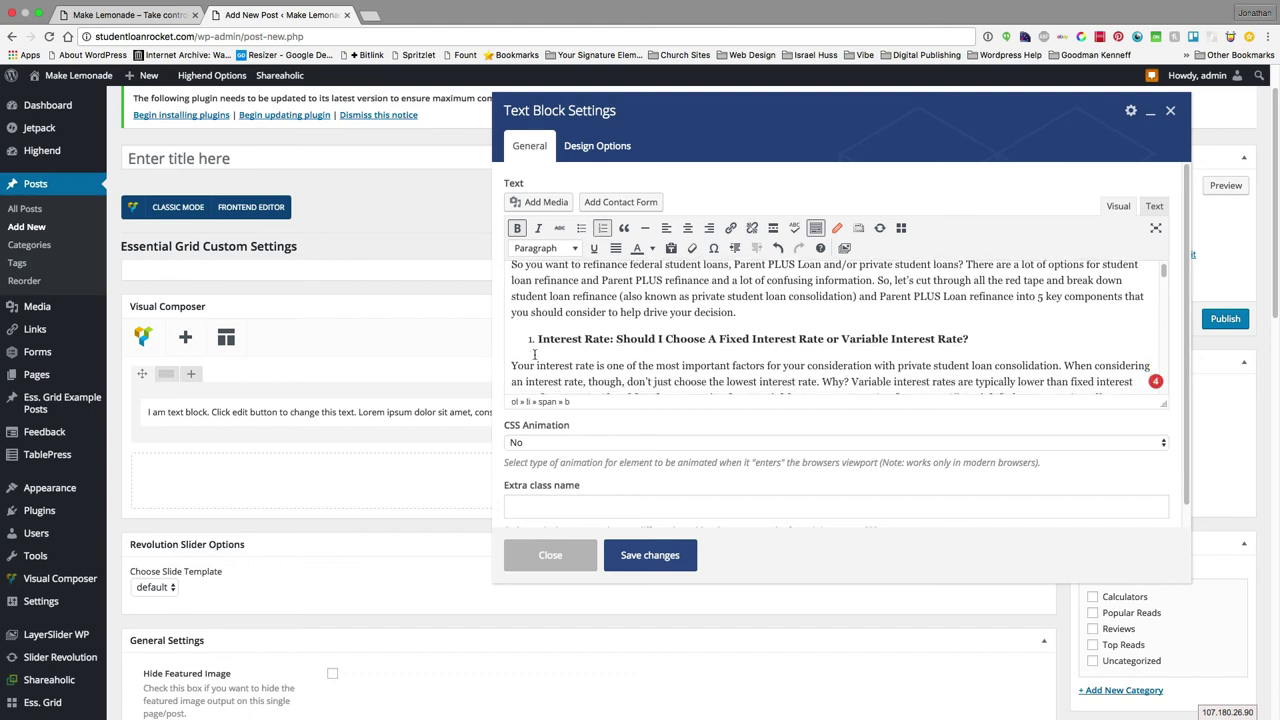
{"action": "scroll", "coordinate": [535, 353], "scroll_direction": "down", "scroll_amount": 5}
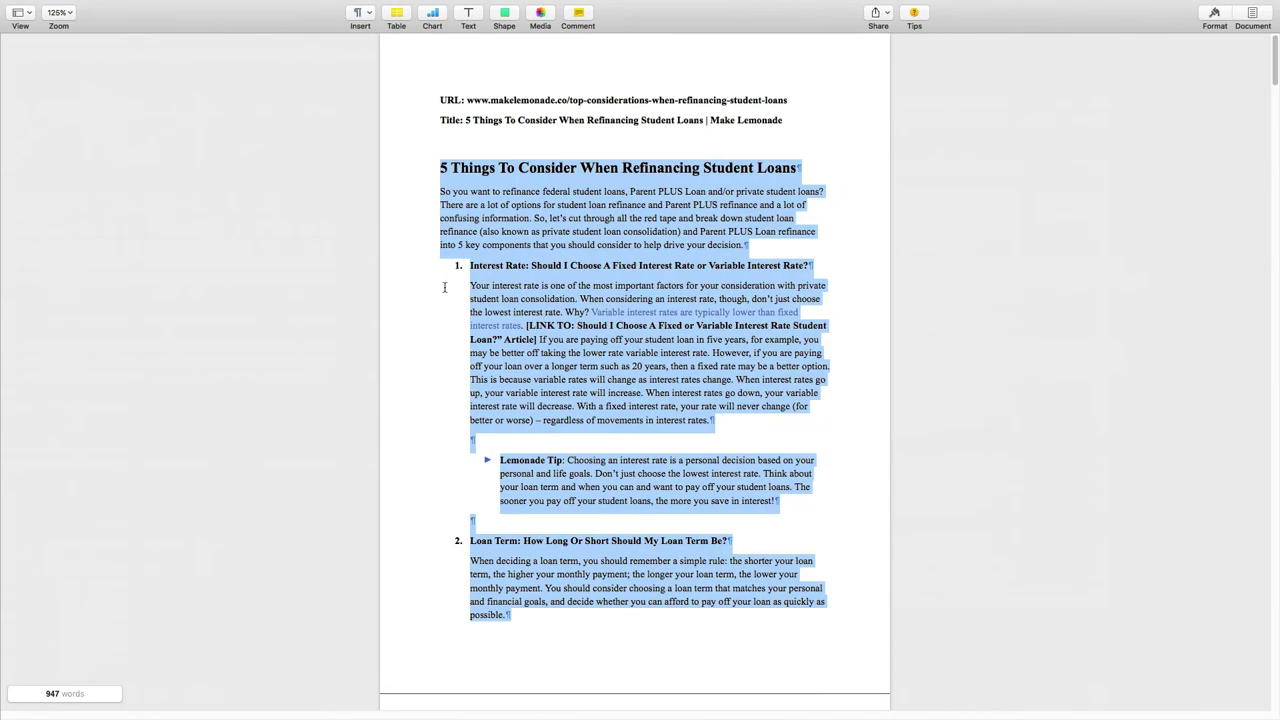
{"action": "left_click", "coordinate": [468, 327]}
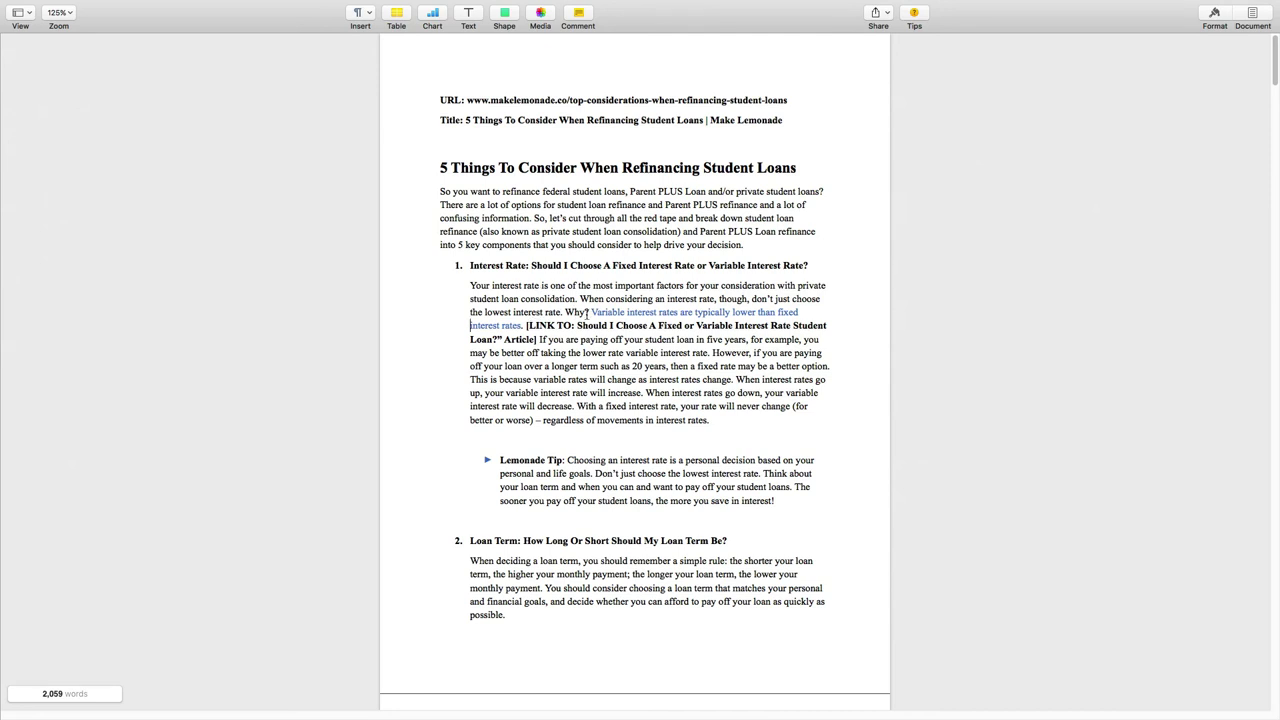
{"action": "left_click", "coordinate": [472, 268]}
Step: Move the 'Your interest rate' paragraph onto its own line within list item 1
{"action": "key", "text": "ctrl+Right"}
{"action": "key", "text": "ctrl+Left"}
{"action": "key", "text": "ctrl+Left"}
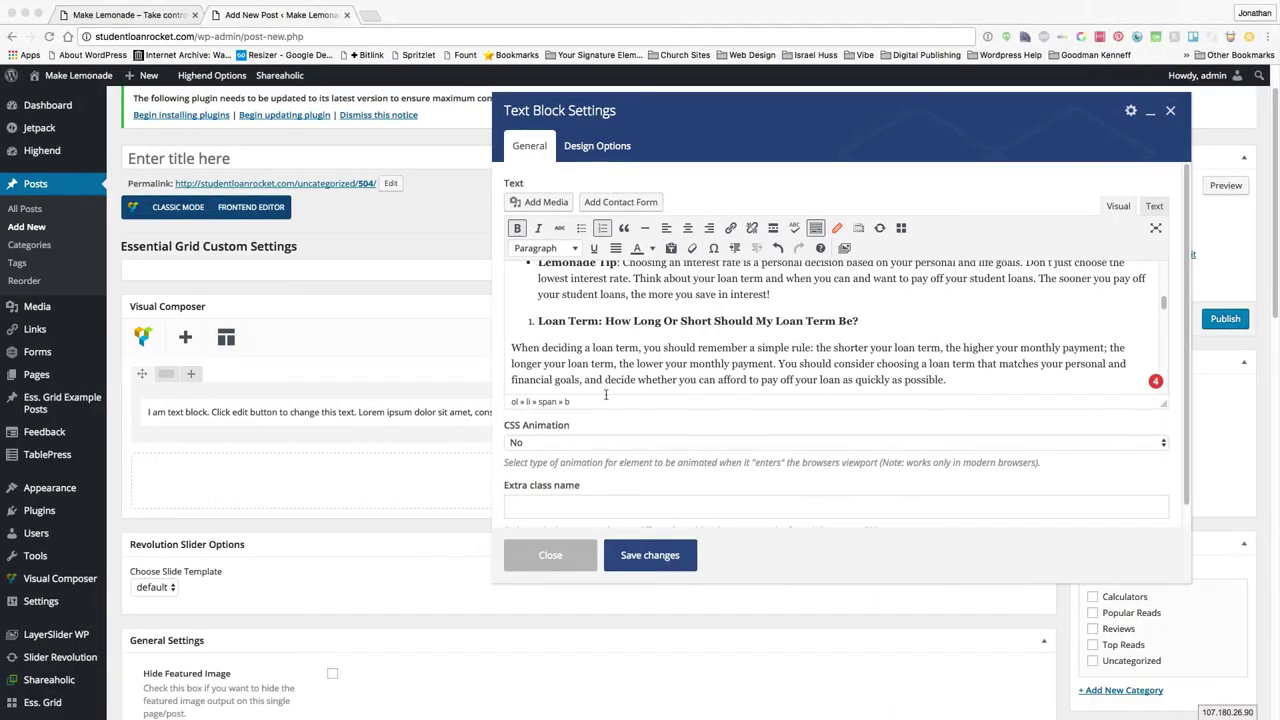
{"action": "scroll", "coordinate": [632, 333], "scroll_direction": "up", "scroll_amount": 5}
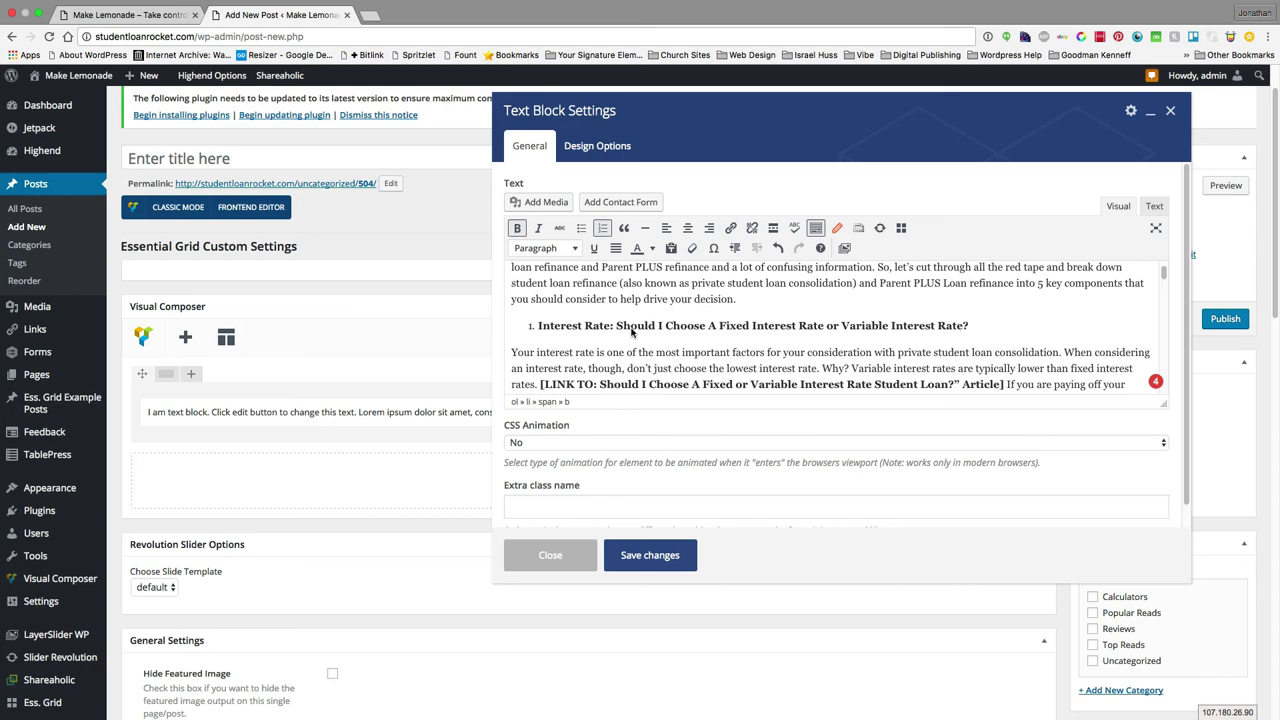
{"action": "scroll", "coordinate": [632, 333], "scroll_direction": "up", "scroll_amount": 3}
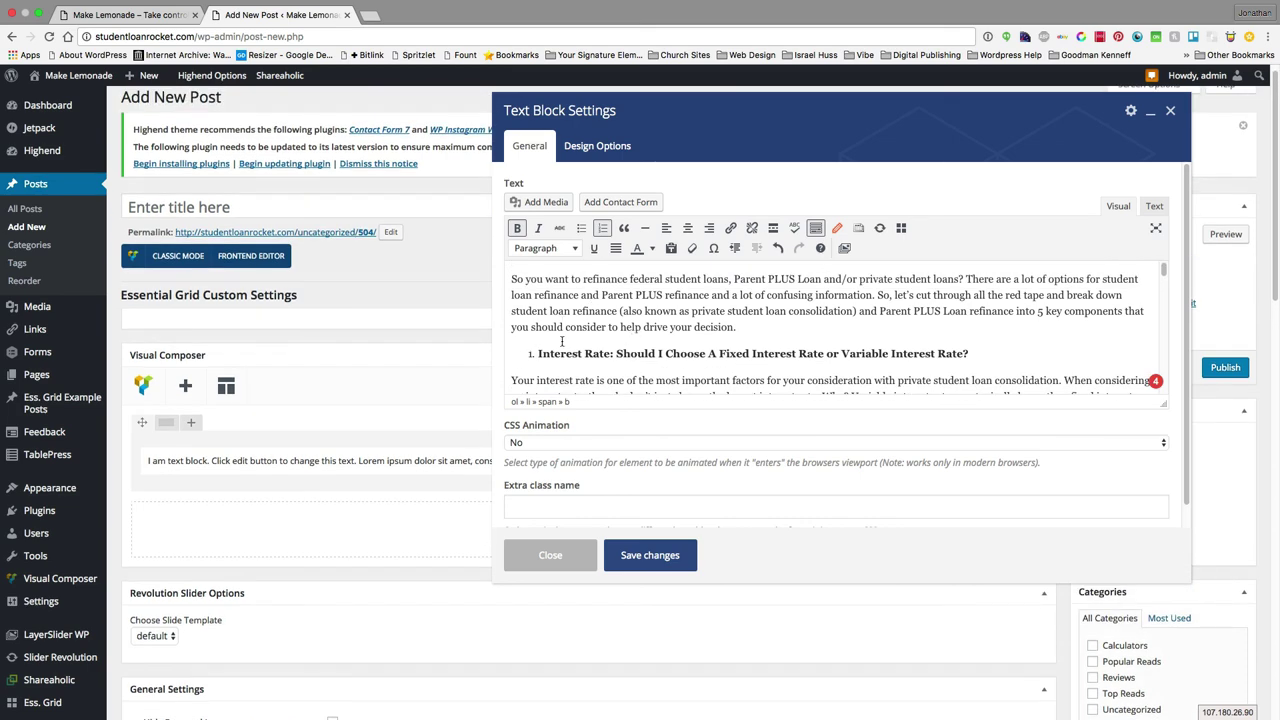
{"action": "scroll", "coordinate": [530, 353], "scroll_direction": "down", "scroll_amount": 1}
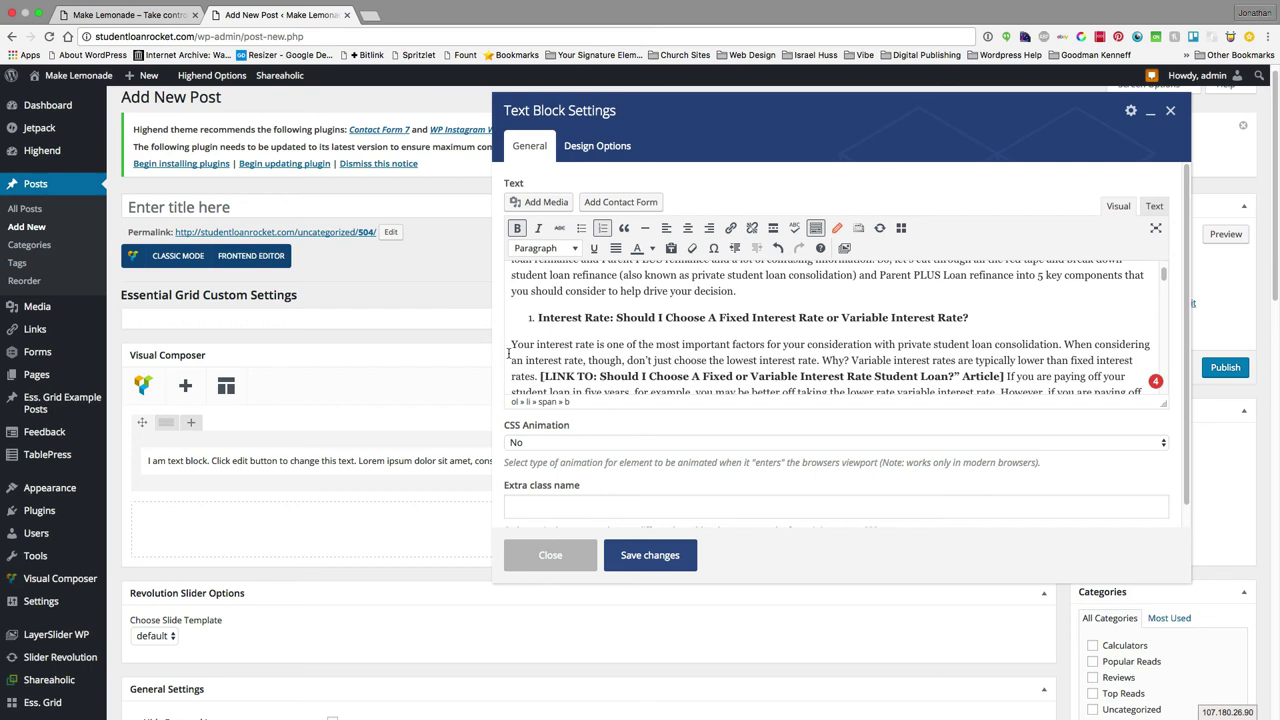
{"action": "left_click", "coordinate": [510, 346]}
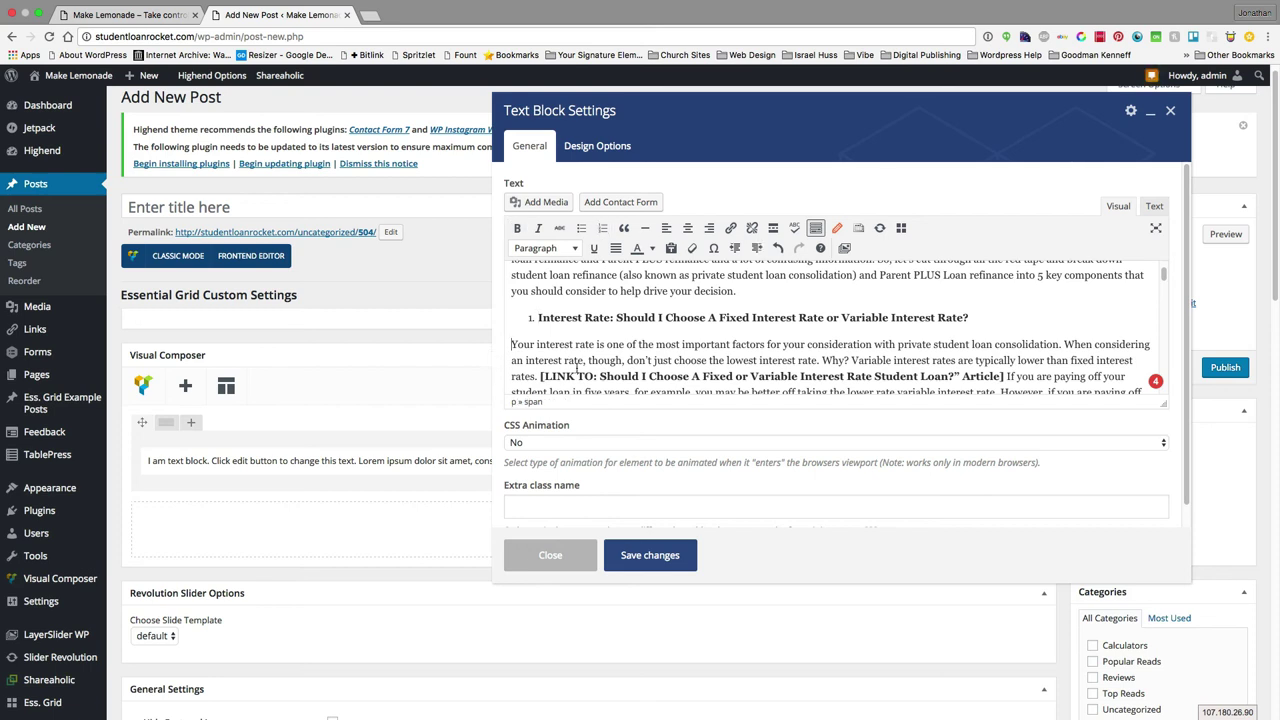
{"action": "key", "text": "BackSpace"}
{"action": "key", "text": "shift+Return"}
{"action": "key", "text": "Left"}
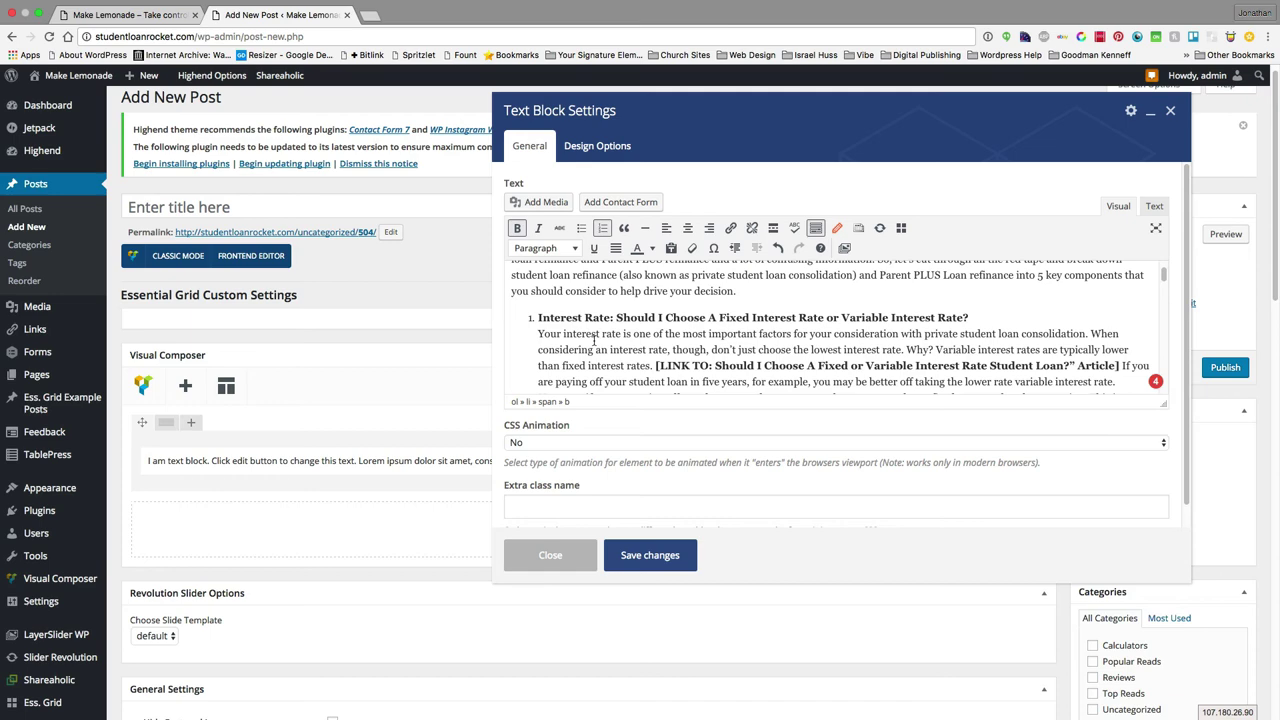
Step: Make the first Lemonade Tip a nested bulleted item under item 1
{"action": "scroll", "coordinate": [620, 334], "scroll_direction": "down", "scroll_amount": 3}
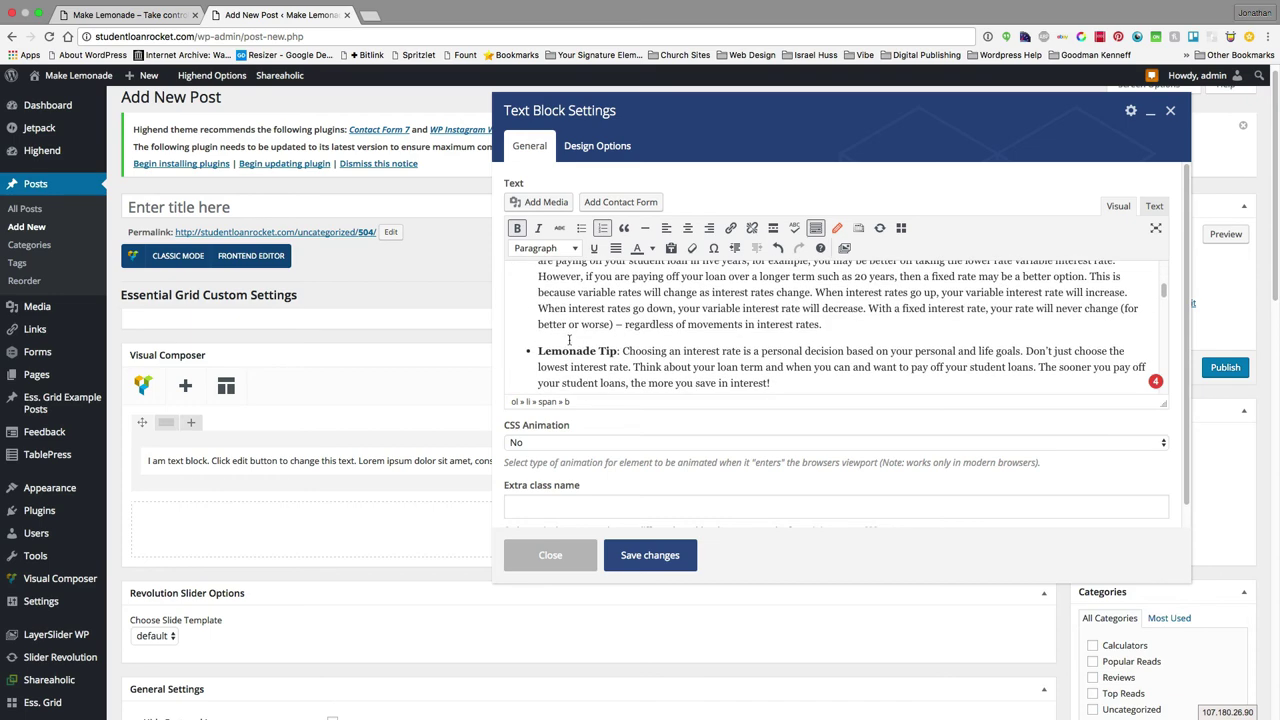
{"action": "left_click", "coordinate": [537, 351]}
{"action": "key", "text": "BackSpace"}
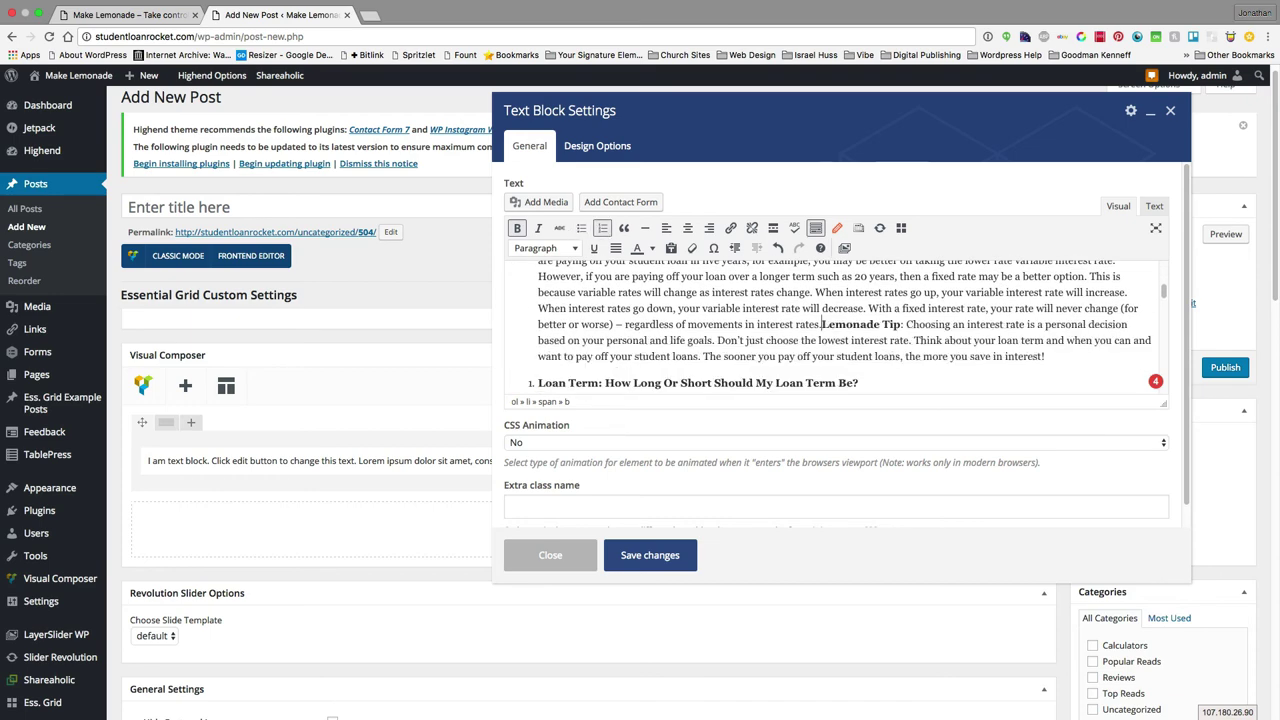
{"action": "key", "text": "Return"}
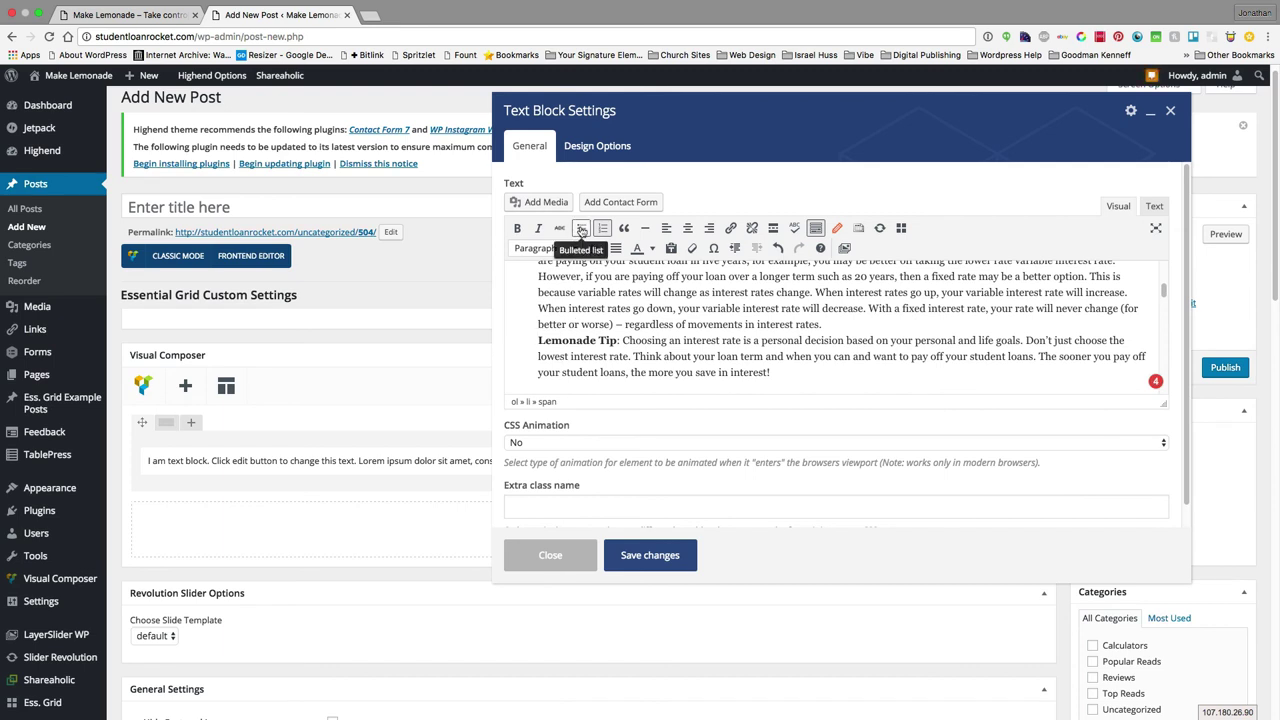
{"action": "left_click", "coordinate": [581, 229]}
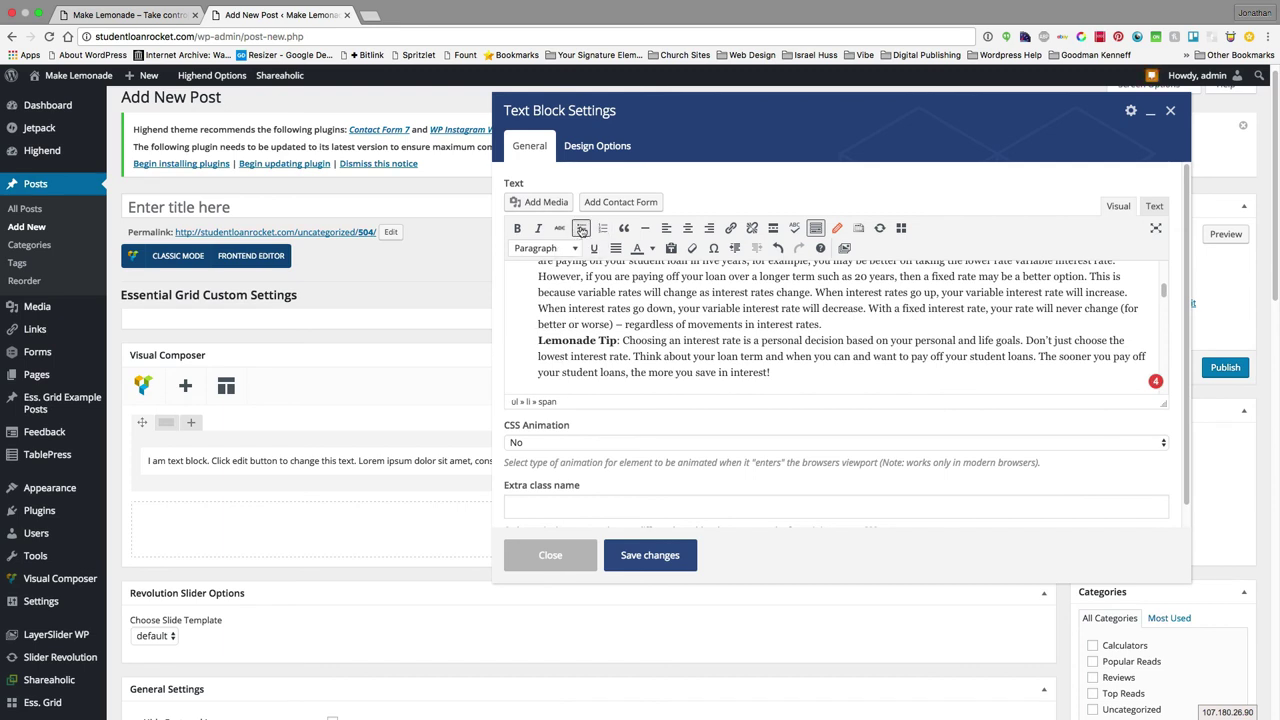
{"action": "key", "text": "super+z"}
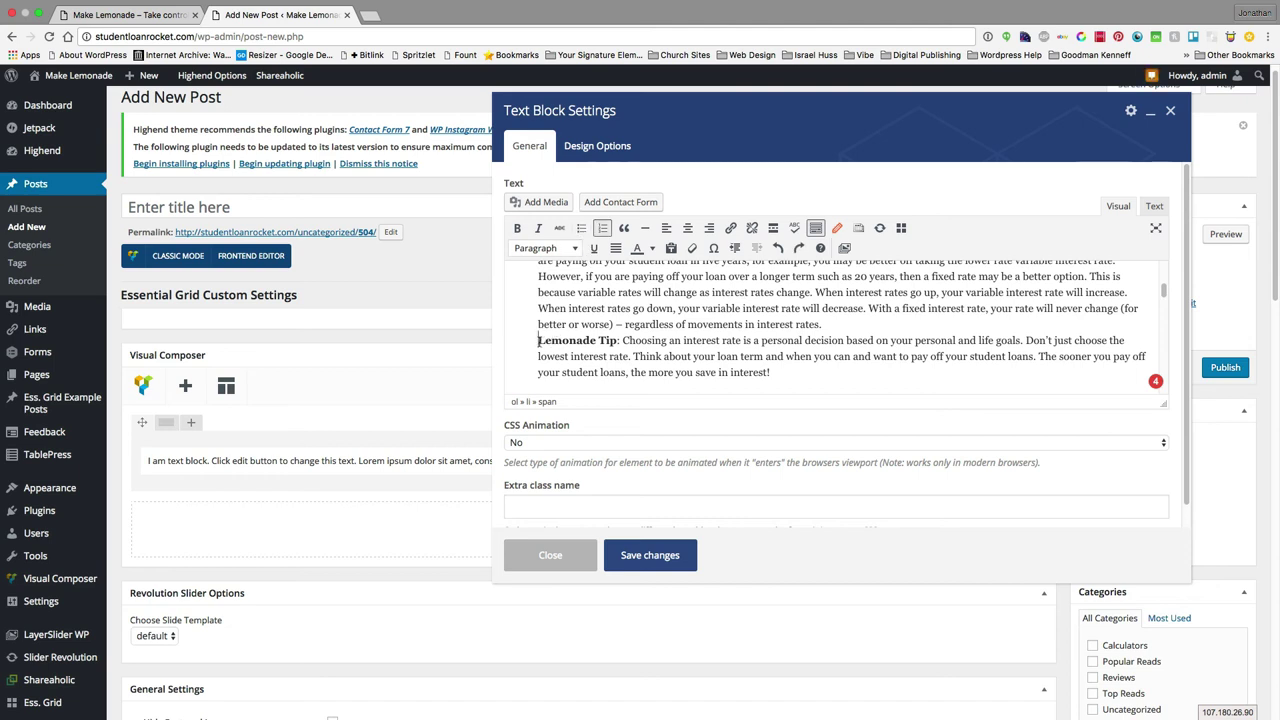
{"action": "key", "text": "super+shift+z"}
{"action": "key", "text": "Tab"}
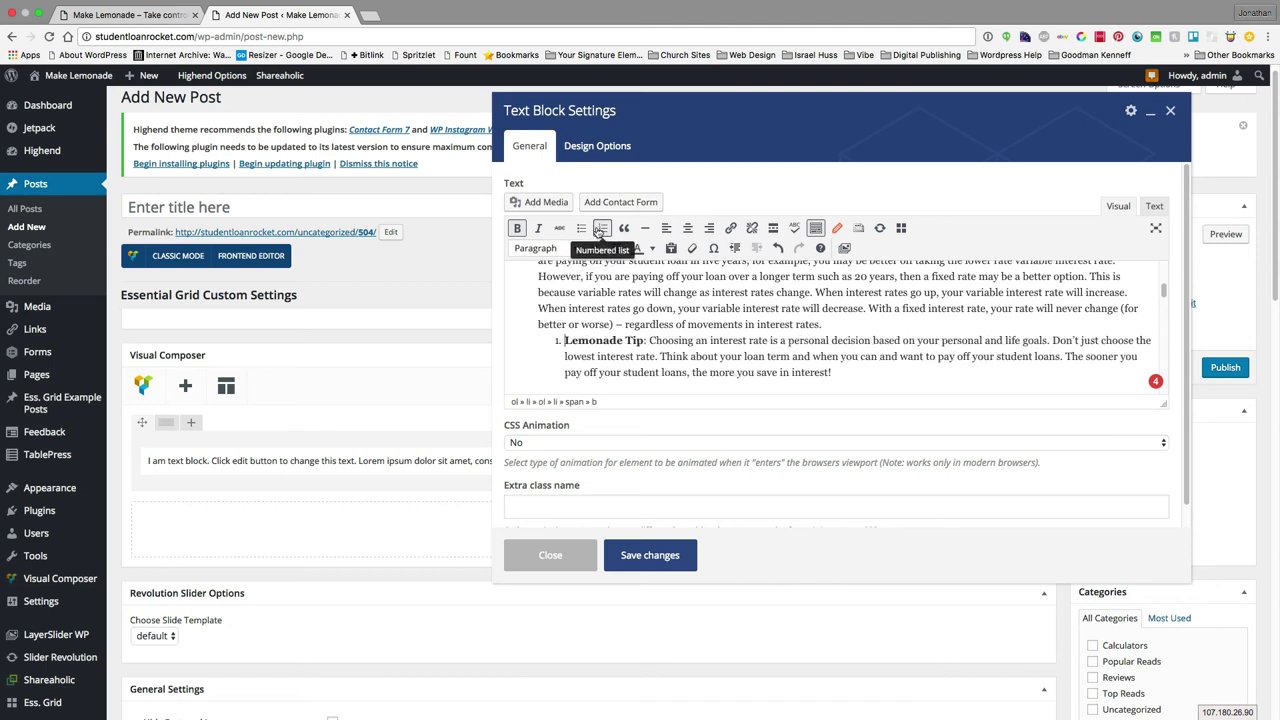
{"action": "left_click", "coordinate": [581, 228]}
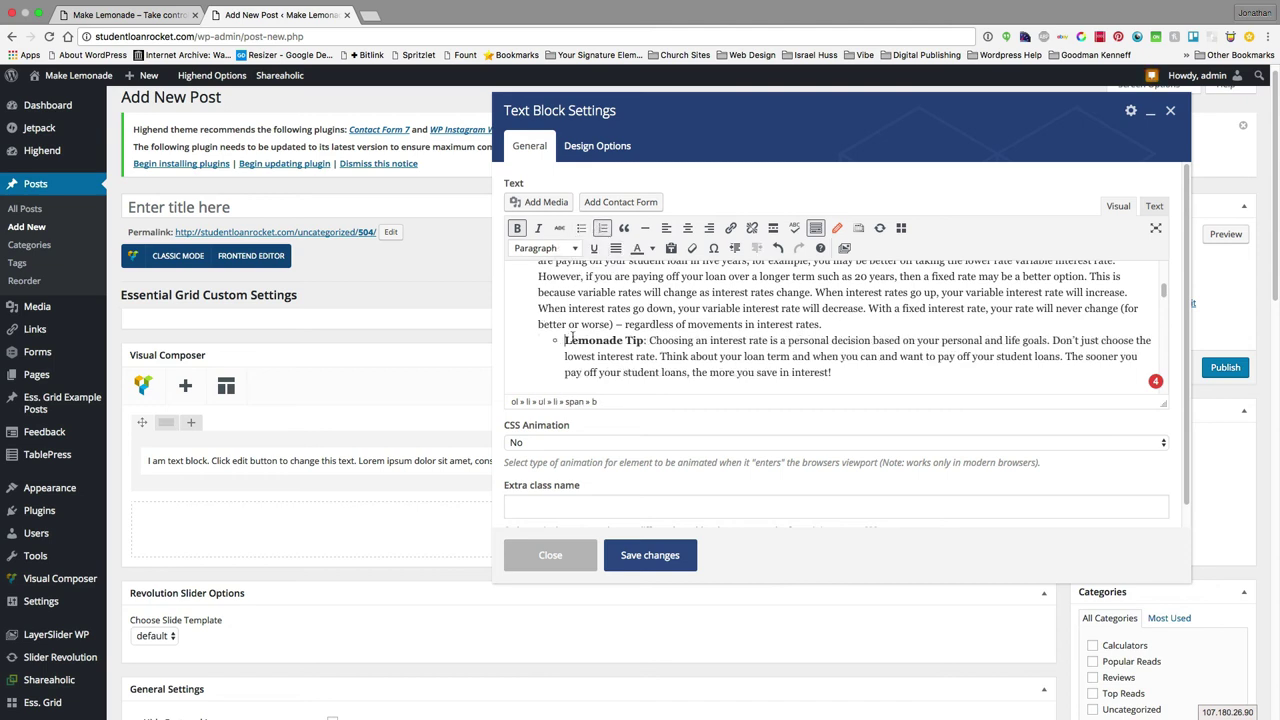
{"action": "key", "text": "BackSpace"}
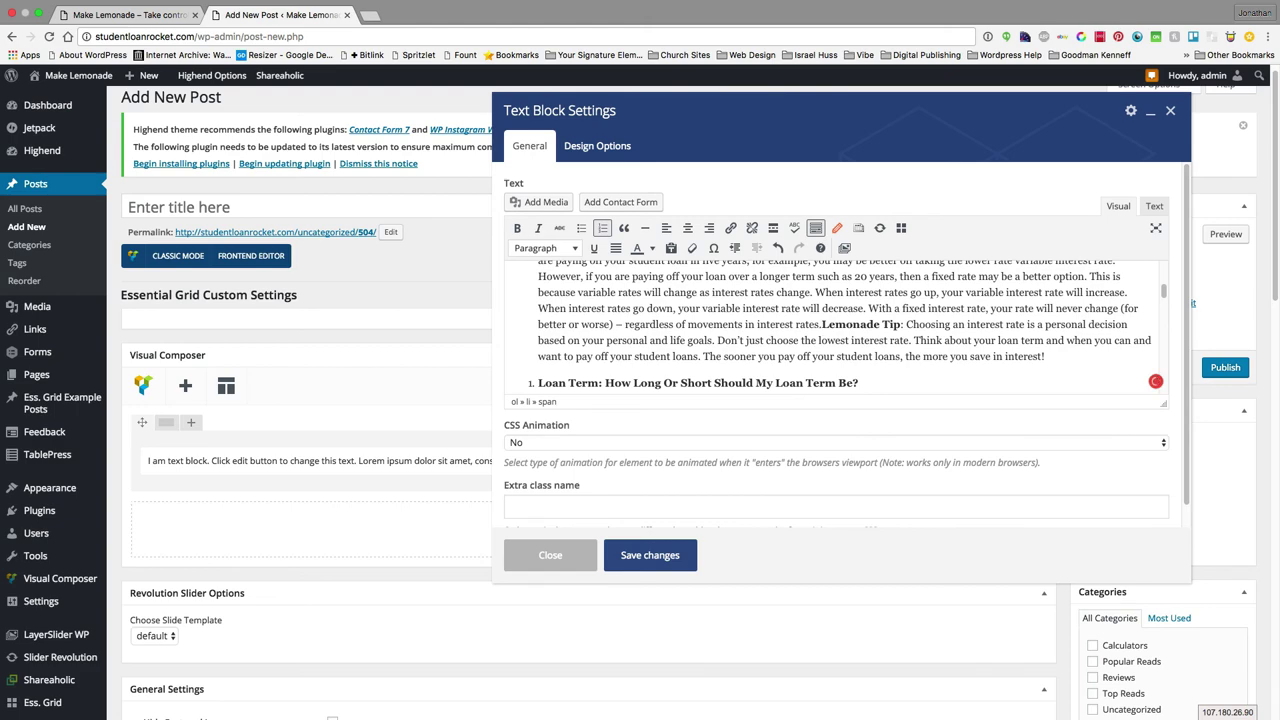
{"action": "scroll", "coordinate": [548, 331], "scroll_direction": "up", "scroll_amount": 3}
{"action": "left_click", "coordinate": [548, 336]}
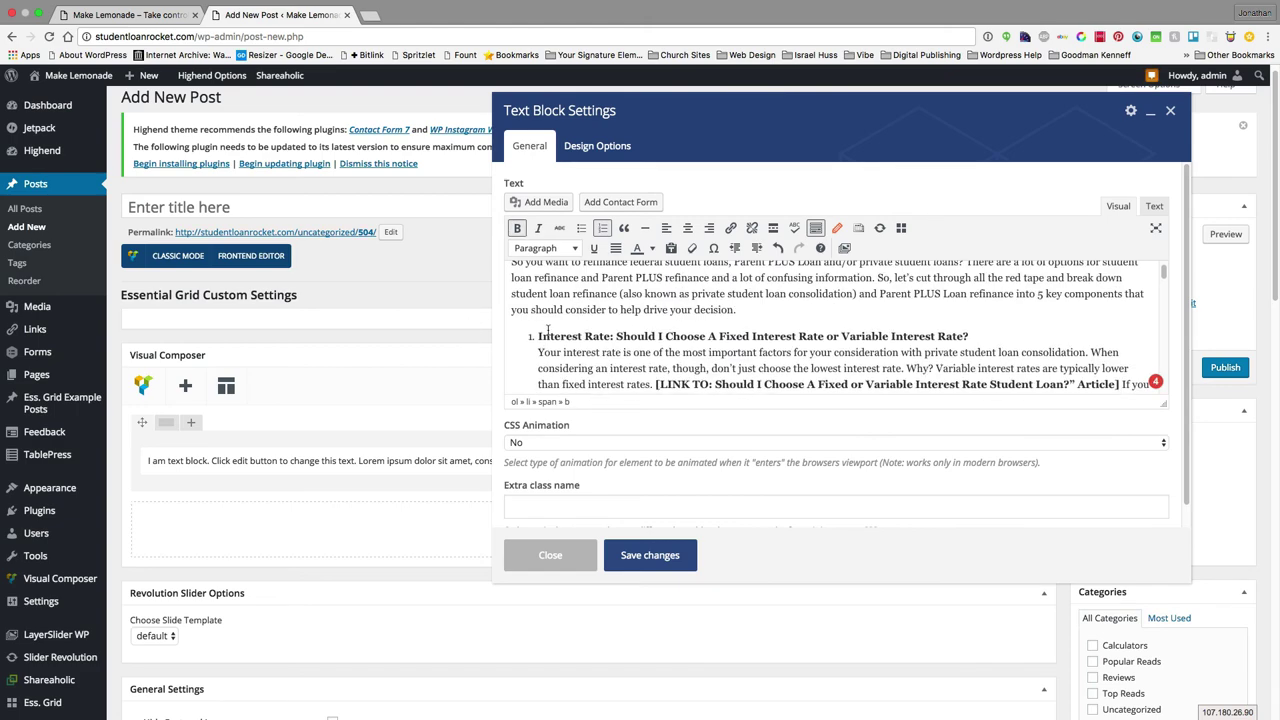
{"action": "key", "text": "ctrl+z"}
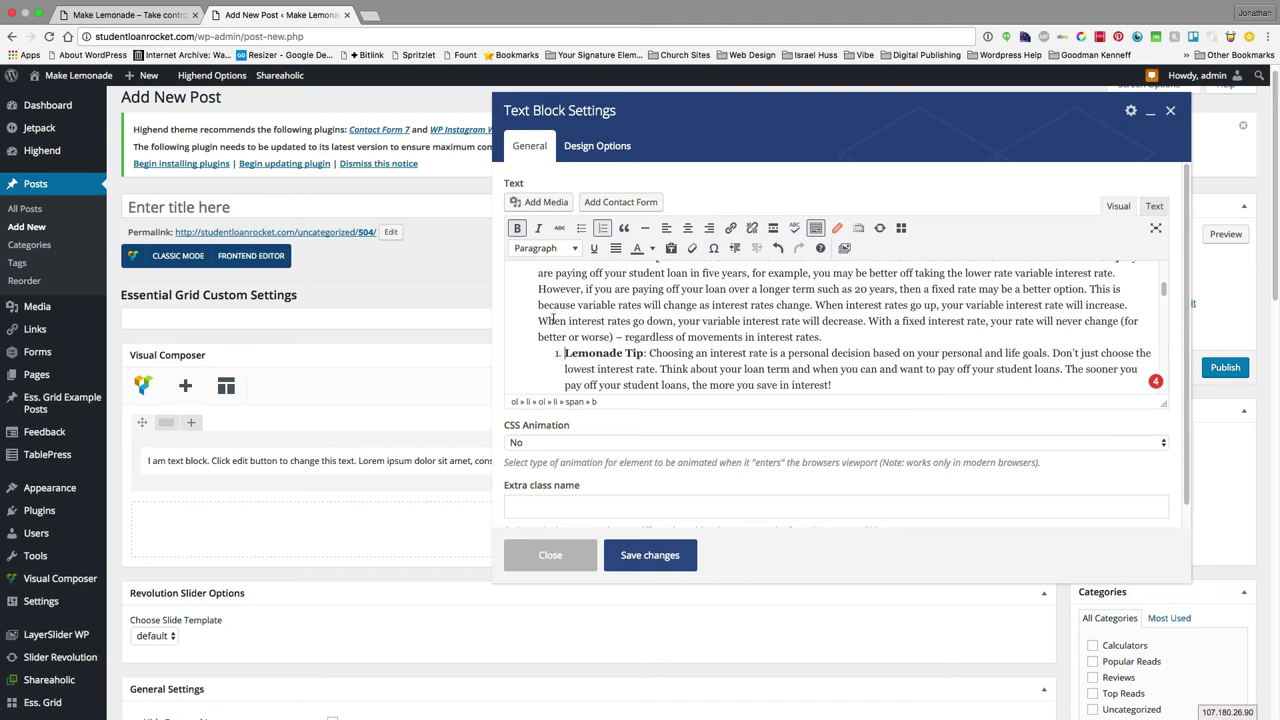
{"action": "left_click", "coordinate": [581, 228]}
Step: Make Loan Term numbered item 2 with its paragraph on a line beneath
{"action": "scroll", "coordinate": [665, 335], "scroll_direction": "up", "scroll_amount": 3}
{"action": "scroll", "coordinate": [665, 335], "scroll_direction": "down", "scroll_amount": 5}
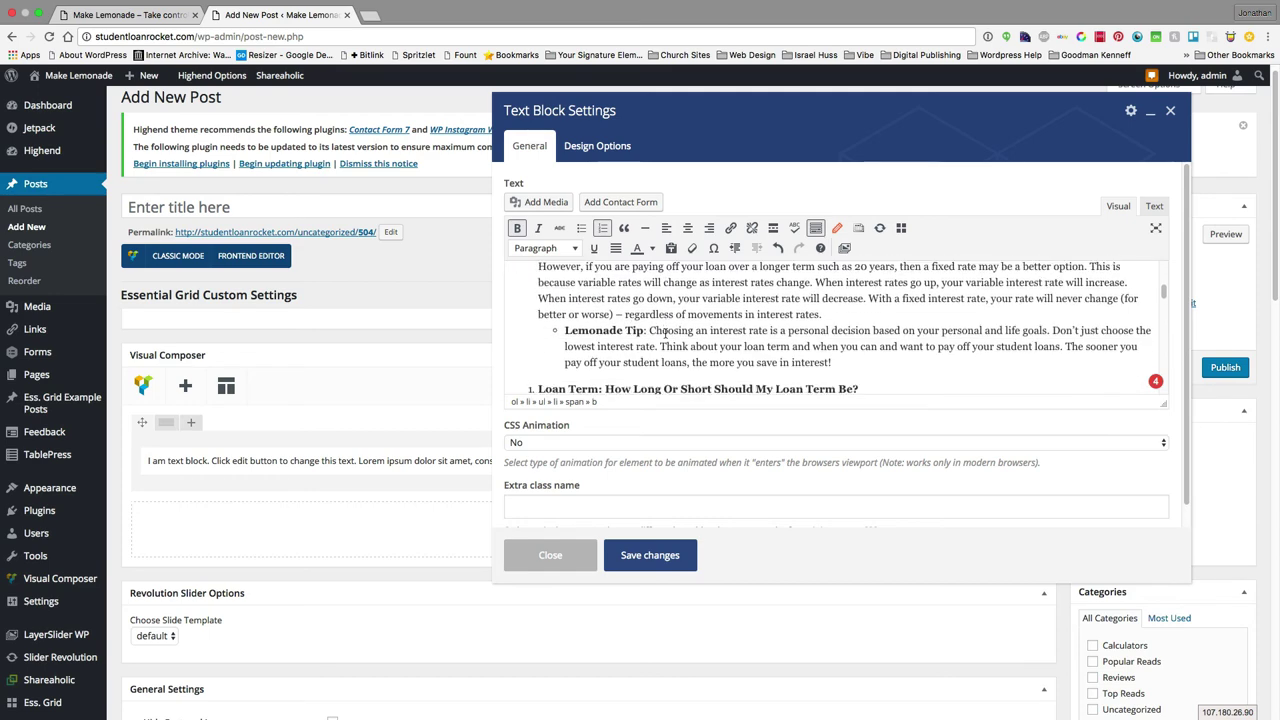
{"action": "left_click", "coordinate": [537, 358]}
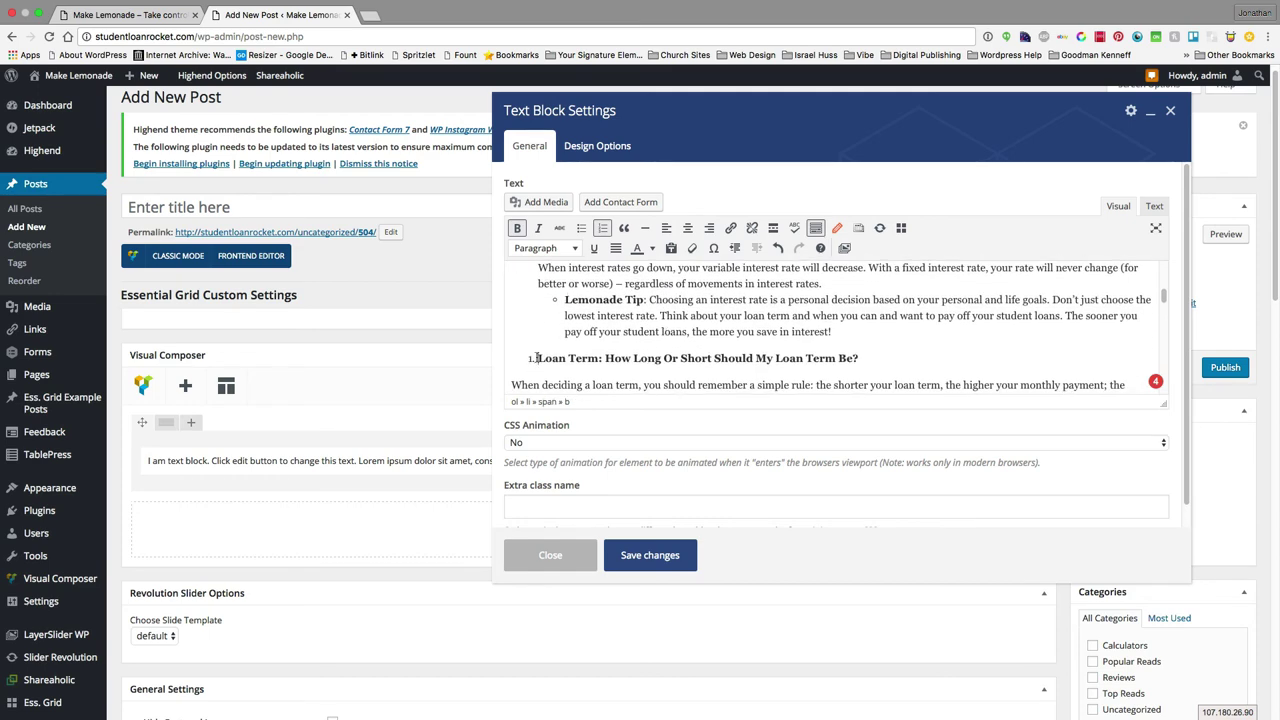
{"action": "key", "text": "BackSpace"}
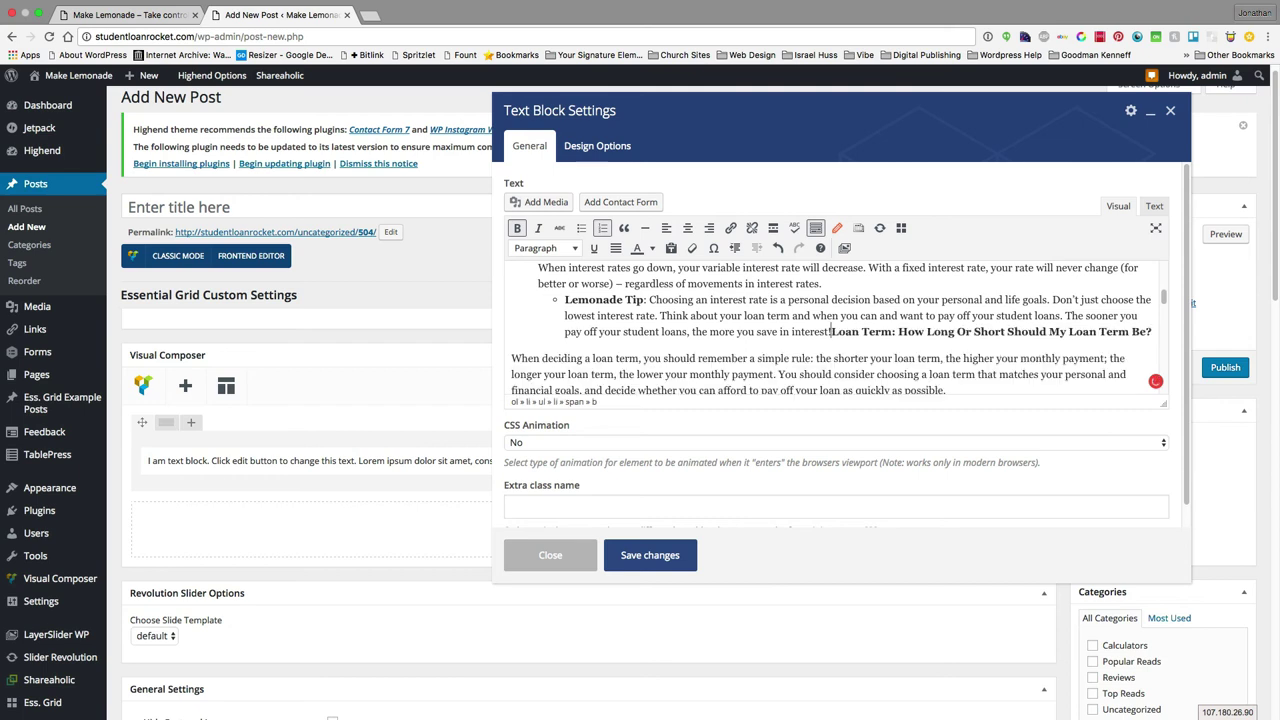
{"action": "key", "text": "Return"}
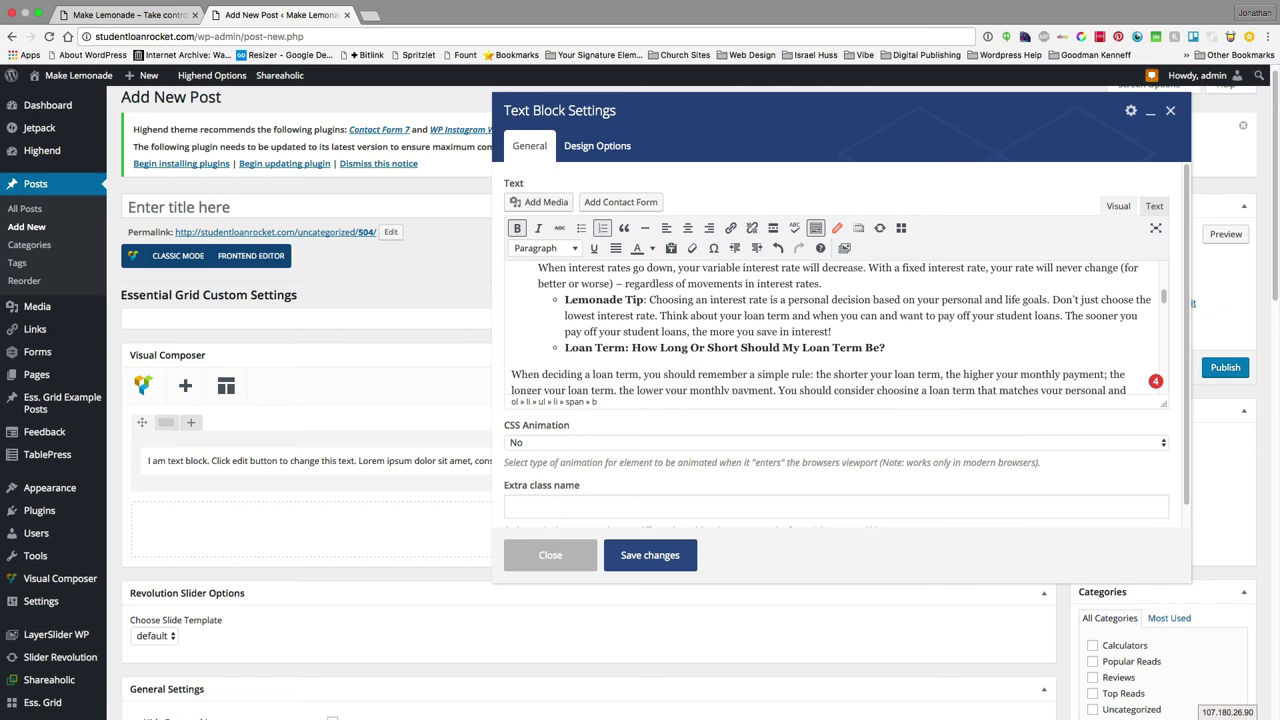
{"action": "key", "text": "shift+Tab"}
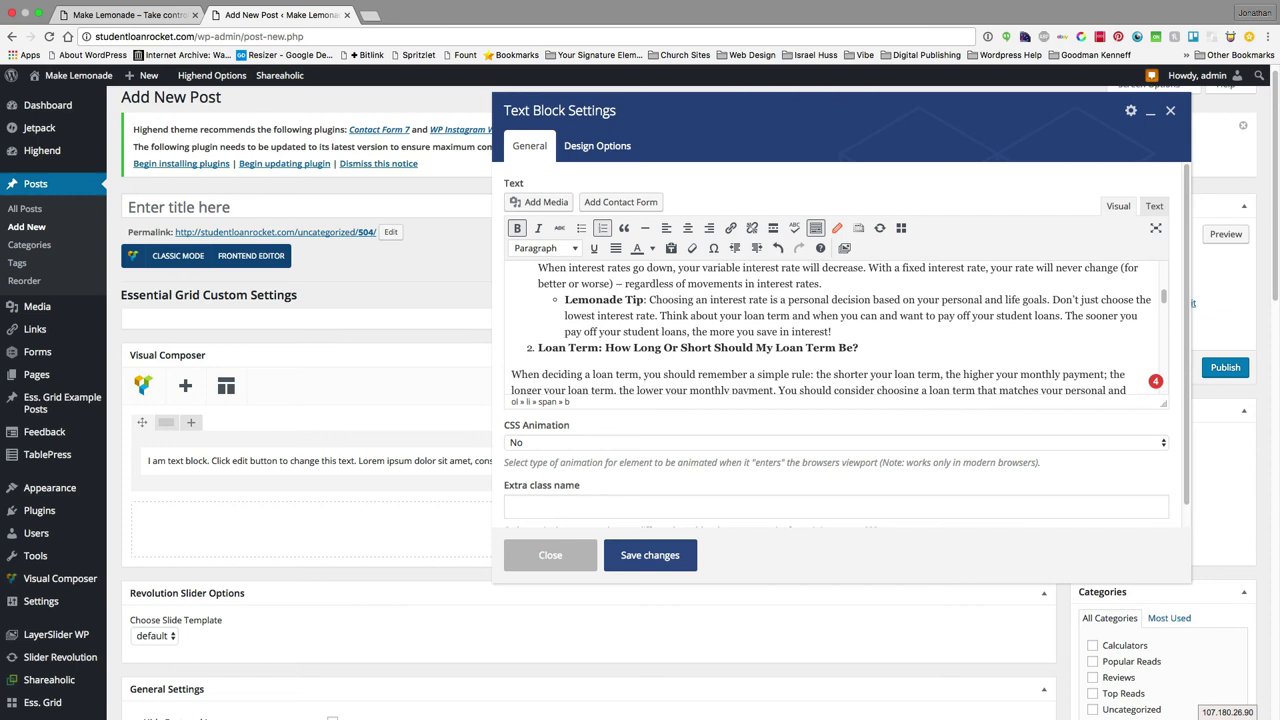
{"action": "key", "text": "Down"}
{"action": "key", "text": "BackSpace"}
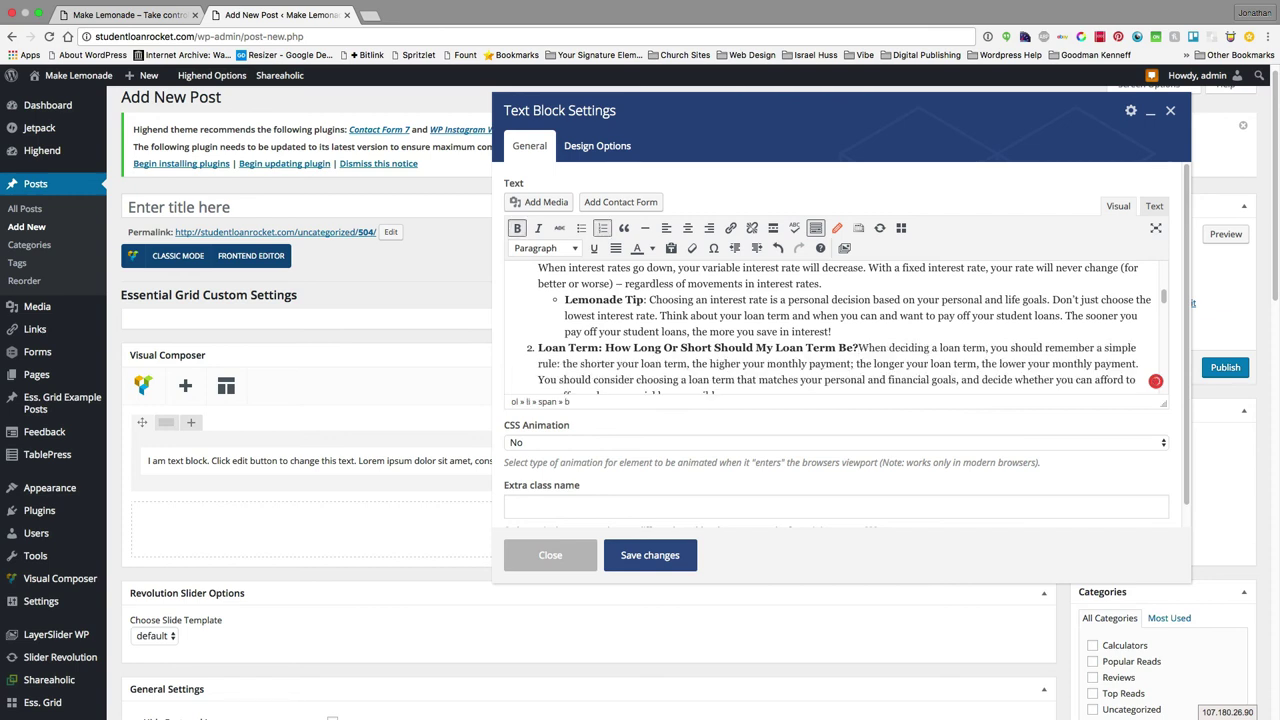
{"action": "key", "text": "shift+Return"}
Step: Indent the Loan Term Lemonade Tip as a bulleted sub-item under item 2
{"action": "key", "text": "Down"}
{"action": "key", "text": "Down"}
{"action": "key", "text": "Down"}
{"action": "key", "text": "Down"}
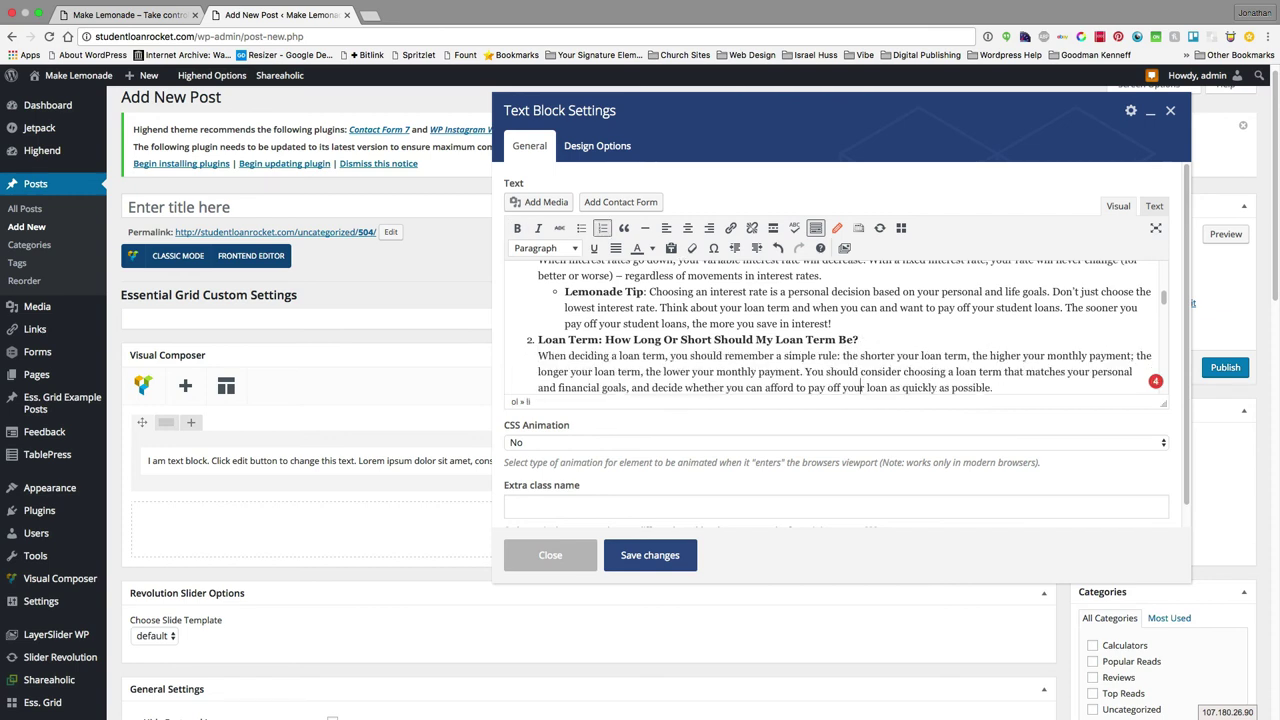
{"action": "left_click", "coordinate": [539, 327]}
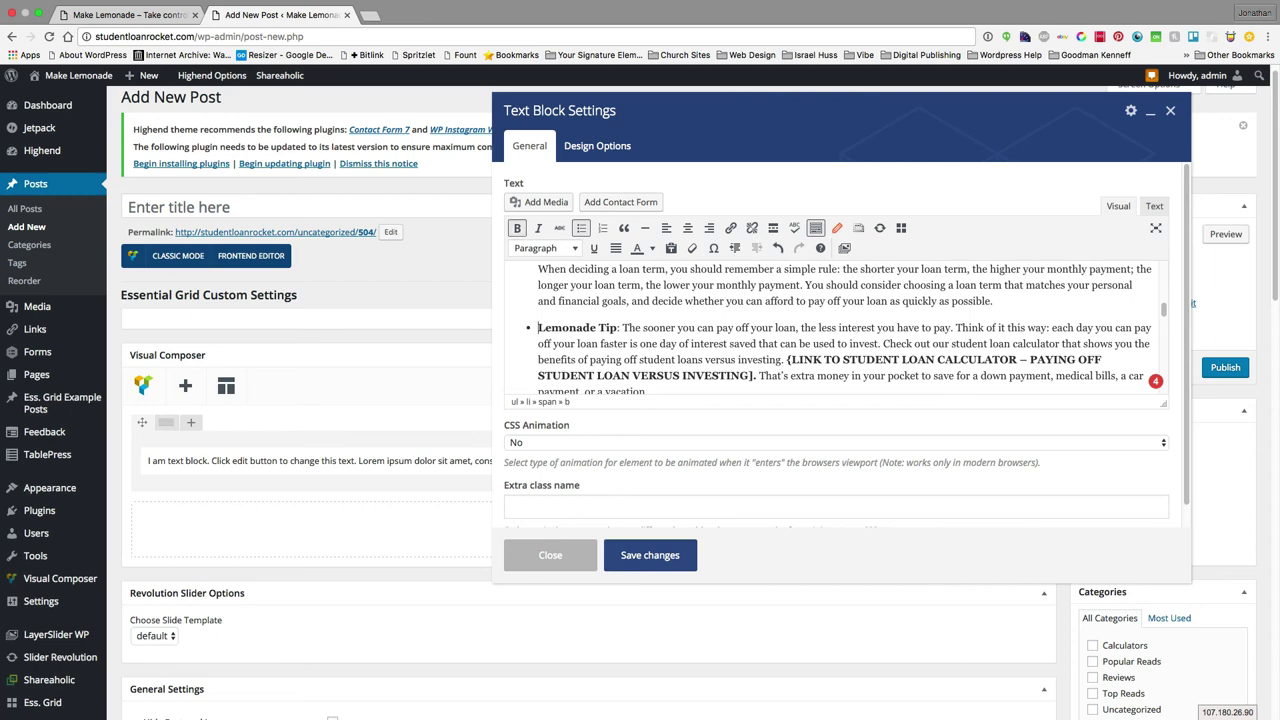
{"action": "key", "text": "BackSpace"}
{"action": "key", "text": "Return"}
{"action": "key", "text": "Tab"}
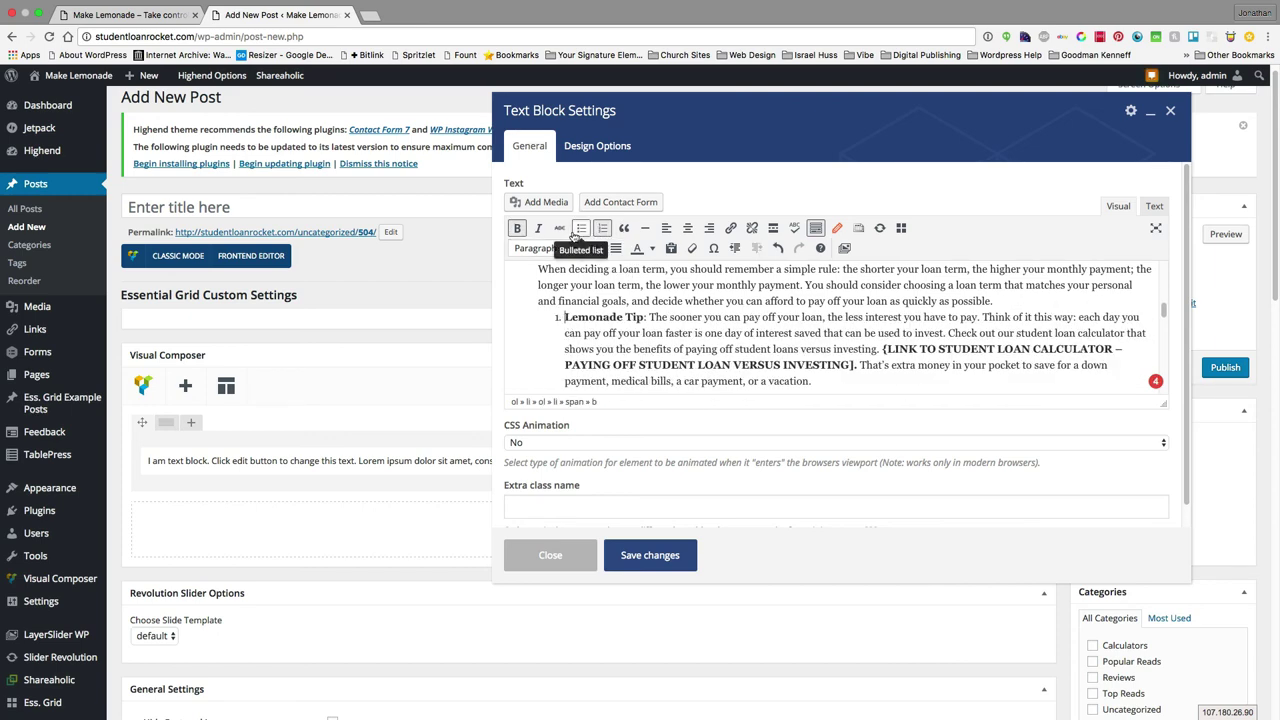
{"action": "left_click", "coordinate": [581, 228]}
{"action": "scroll", "coordinate": [598, 333], "scroll_direction": "up", "scroll_amount": 3}
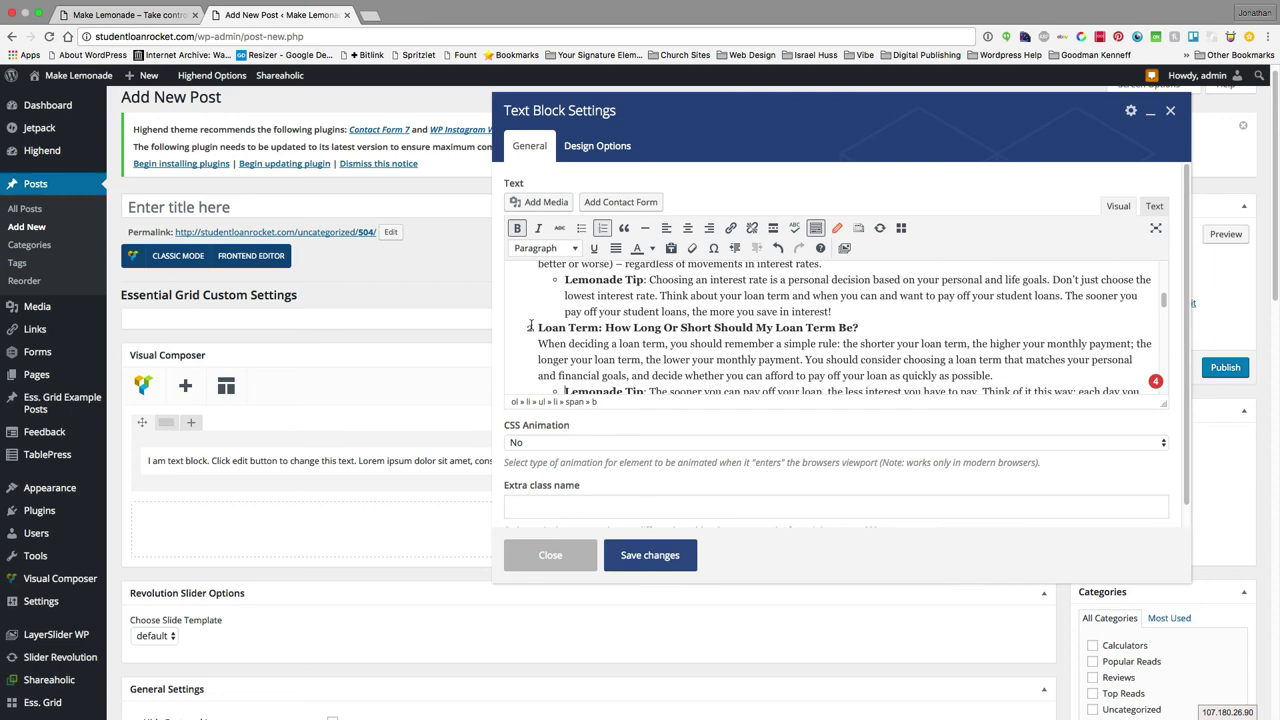
{"action": "scroll", "coordinate": [537, 328], "scroll_direction": "up", "scroll_amount": 5}
{"action": "scroll", "coordinate": [537, 328], "scroll_direction": "down", "scroll_amount": 7}
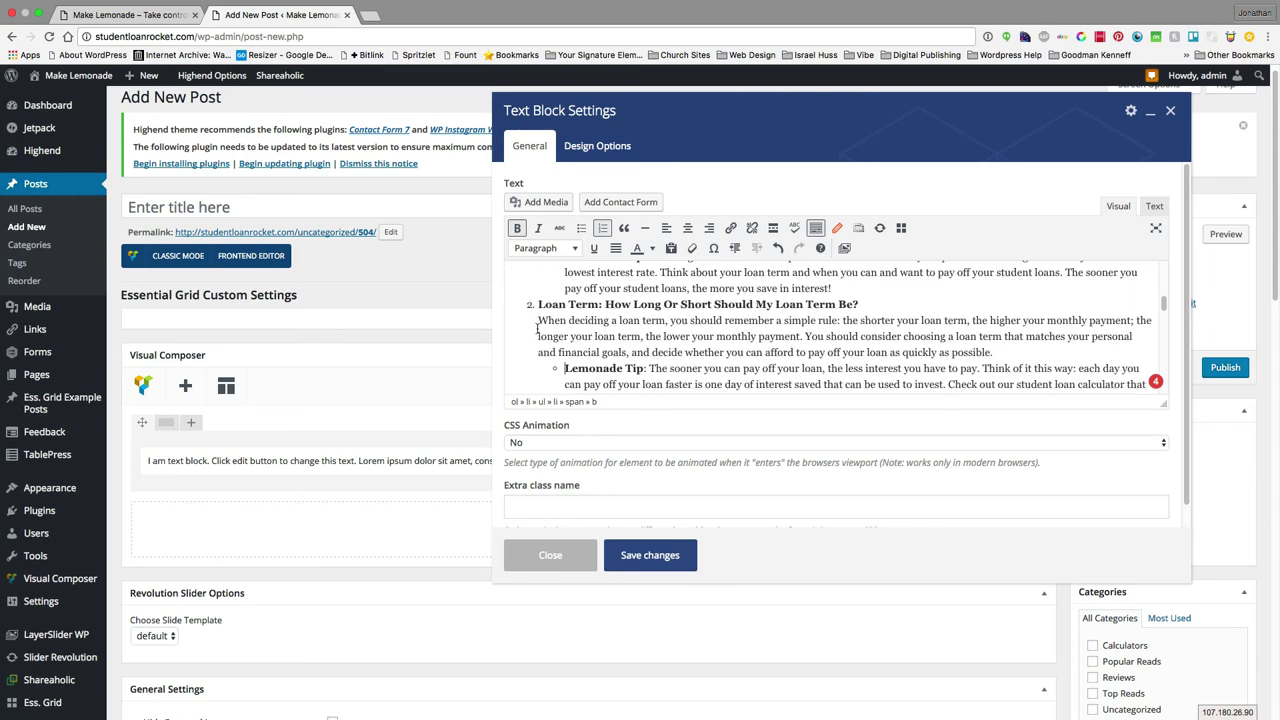
{"action": "scroll", "coordinate": [560, 300], "scroll_direction": "down", "scroll_amount": 5}
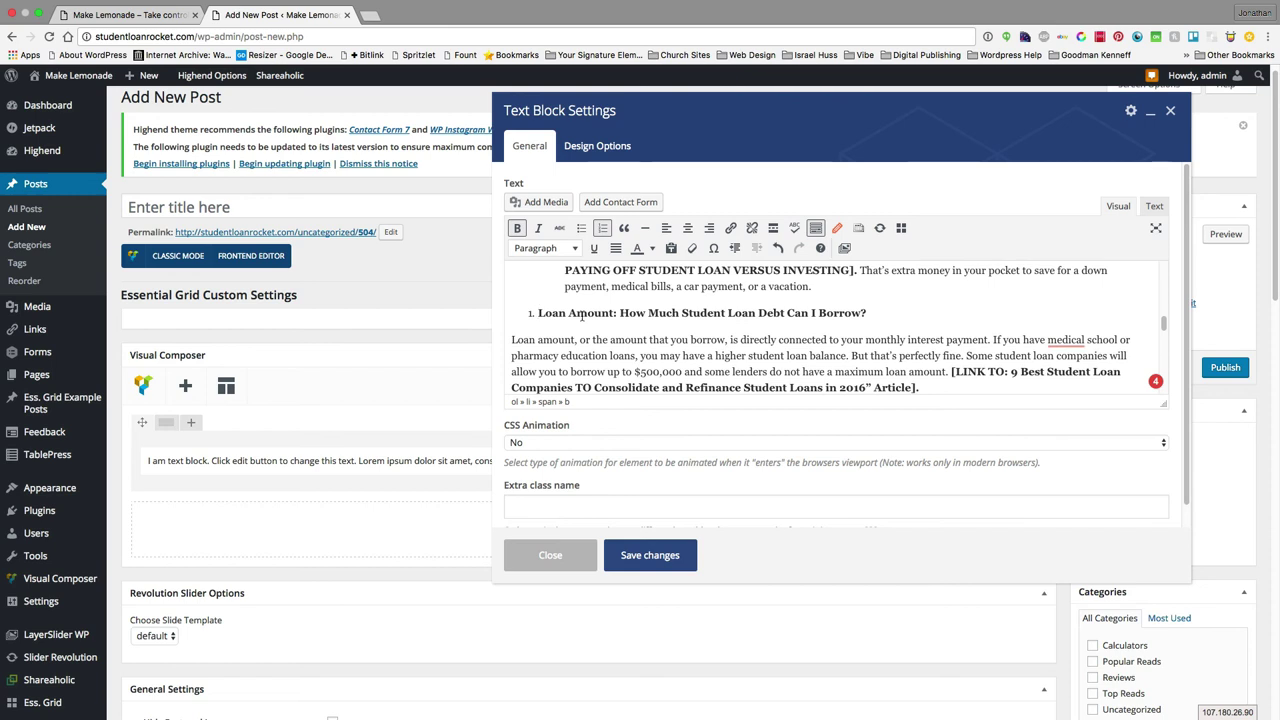
Step: Make Loan Amount numbered item 3 with its paragraph on its own line
{"action": "key", "text": "BackSpace"}
{"action": "key", "text": "Return"}
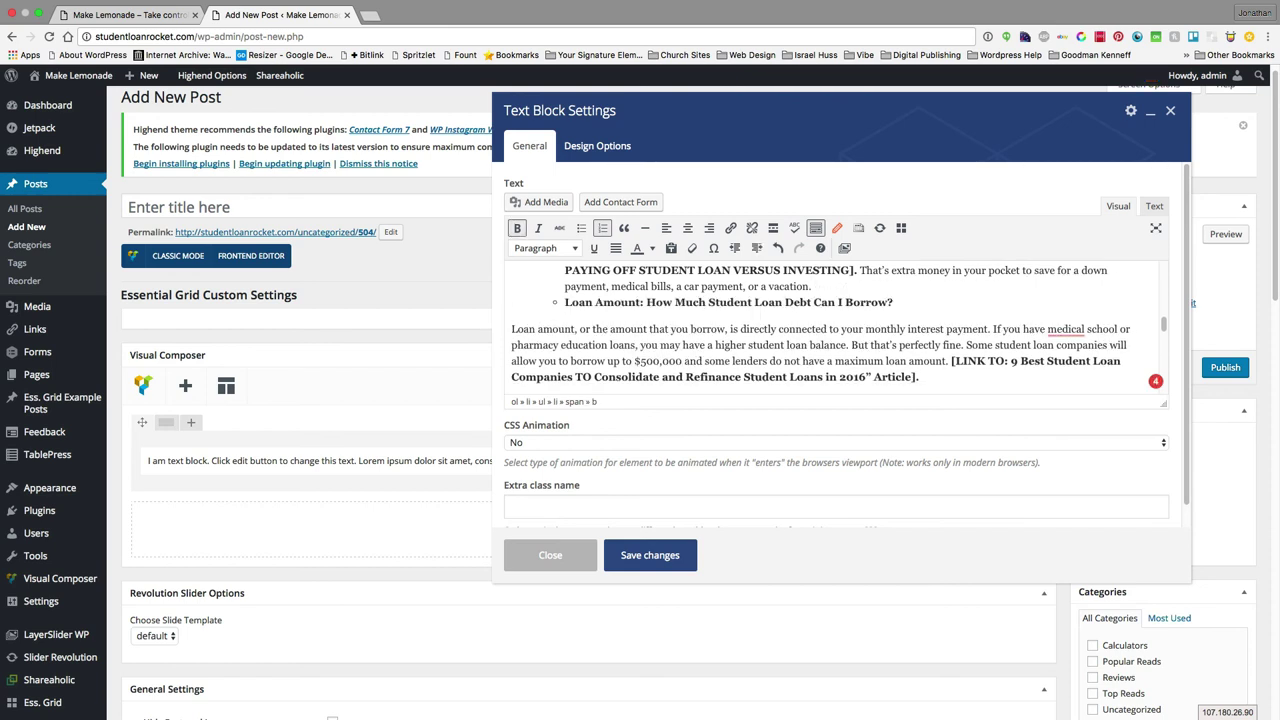
{"action": "left_click", "coordinate": [510, 332]}
{"action": "key", "text": "BackSpace"}
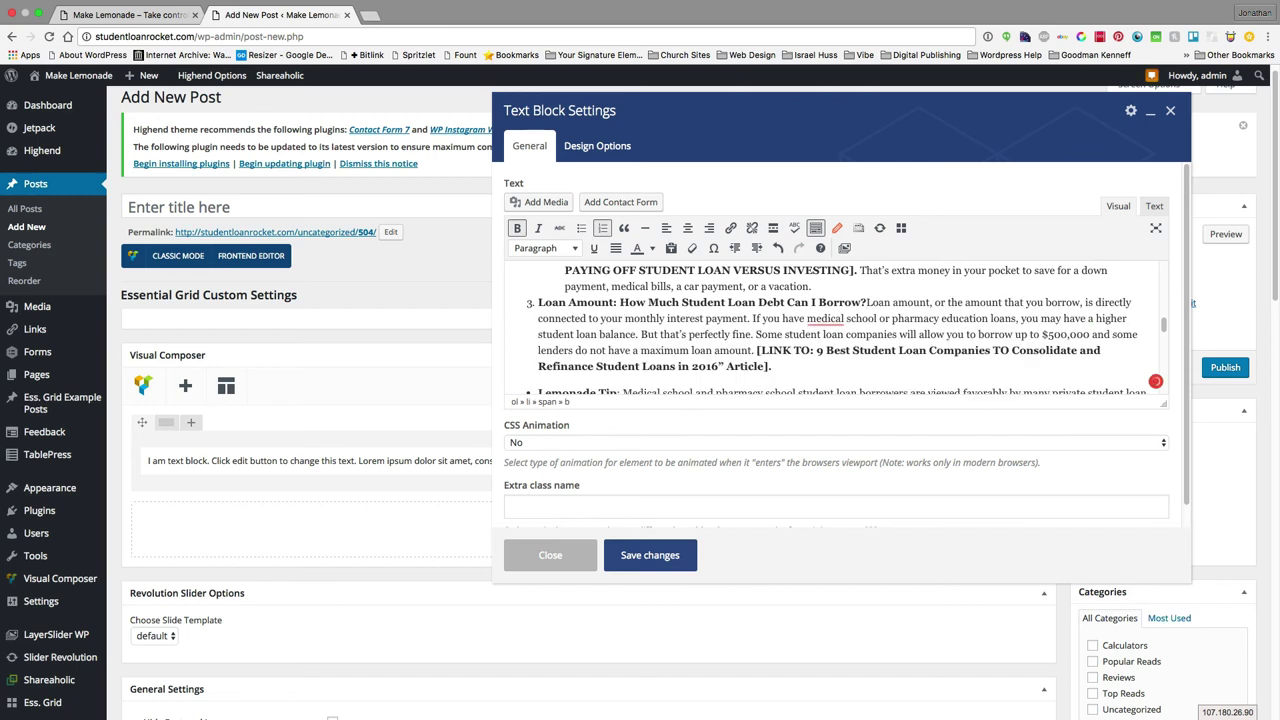
{"action": "key", "text": "shift+Return"}
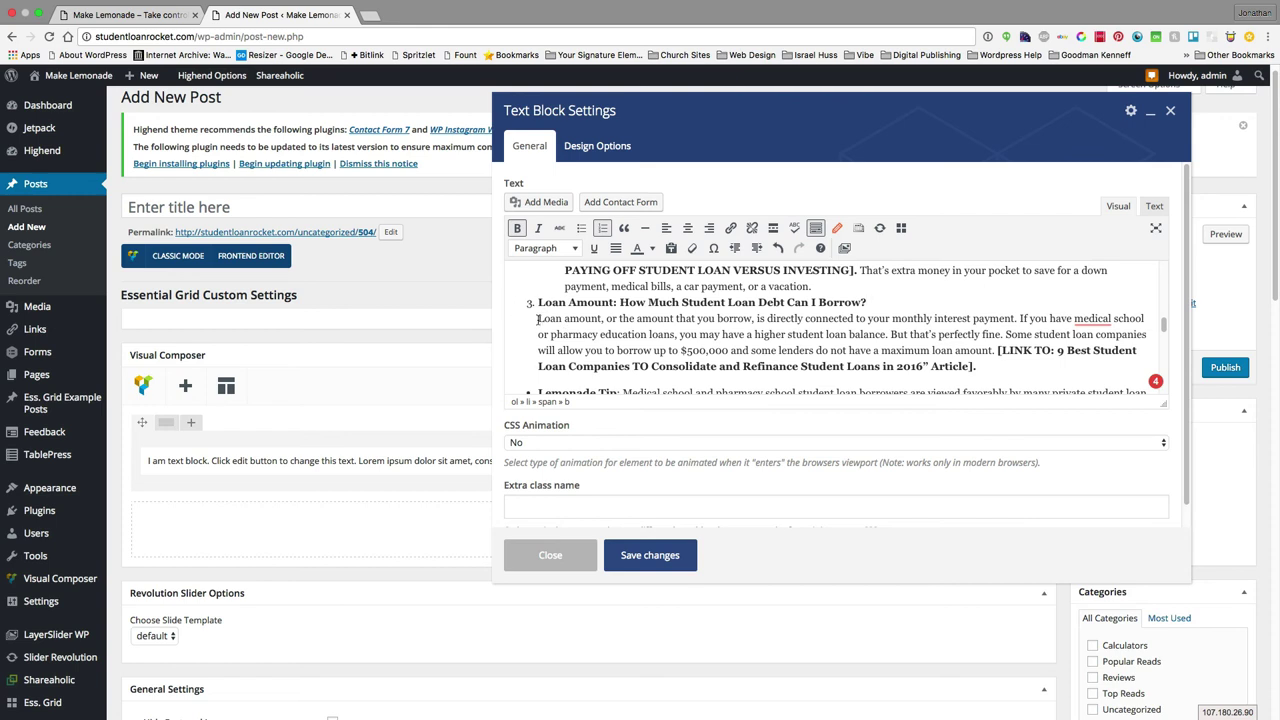
Step: Turn the Loan Amount Lemonade Tip into a nested bullet
{"action": "scroll", "coordinate": [538, 320], "scroll_direction": "down", "scroll_amount": 3}
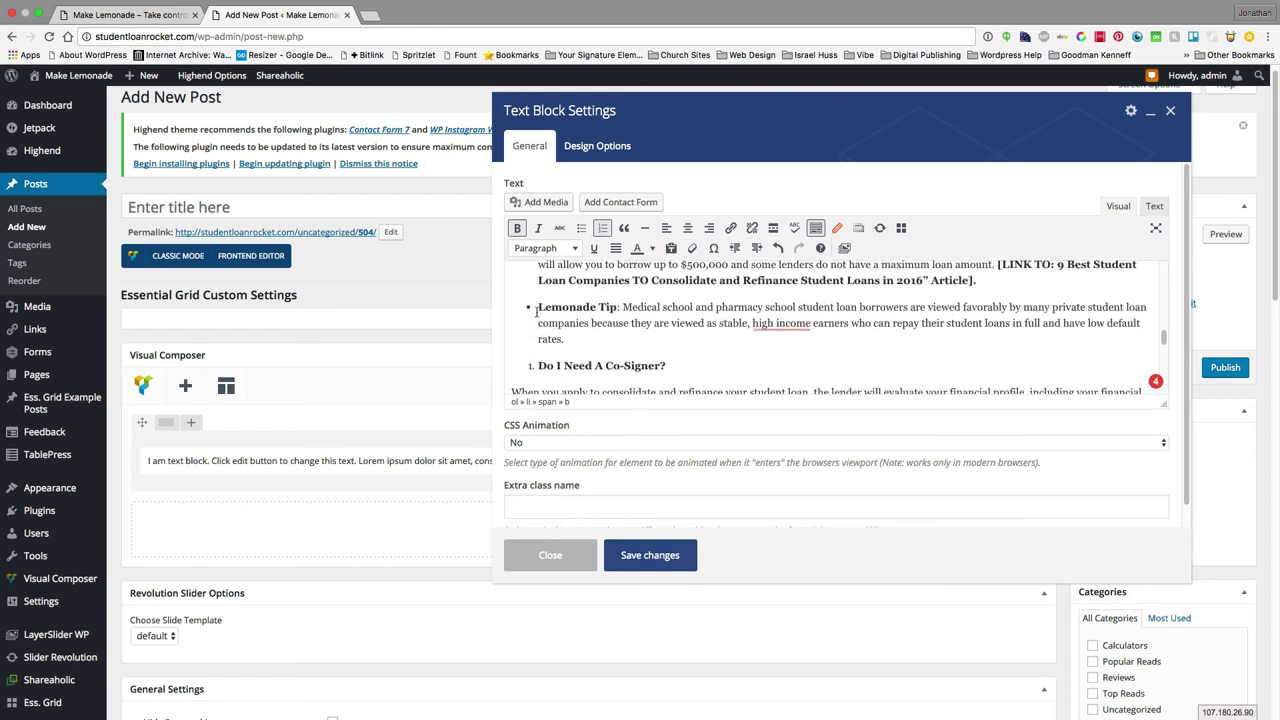
{"action": "left_click", "coordinate": [537, 307]}
{"action": "key", "text": "BackSpace"}
{"action": "key", "text": "Return"}
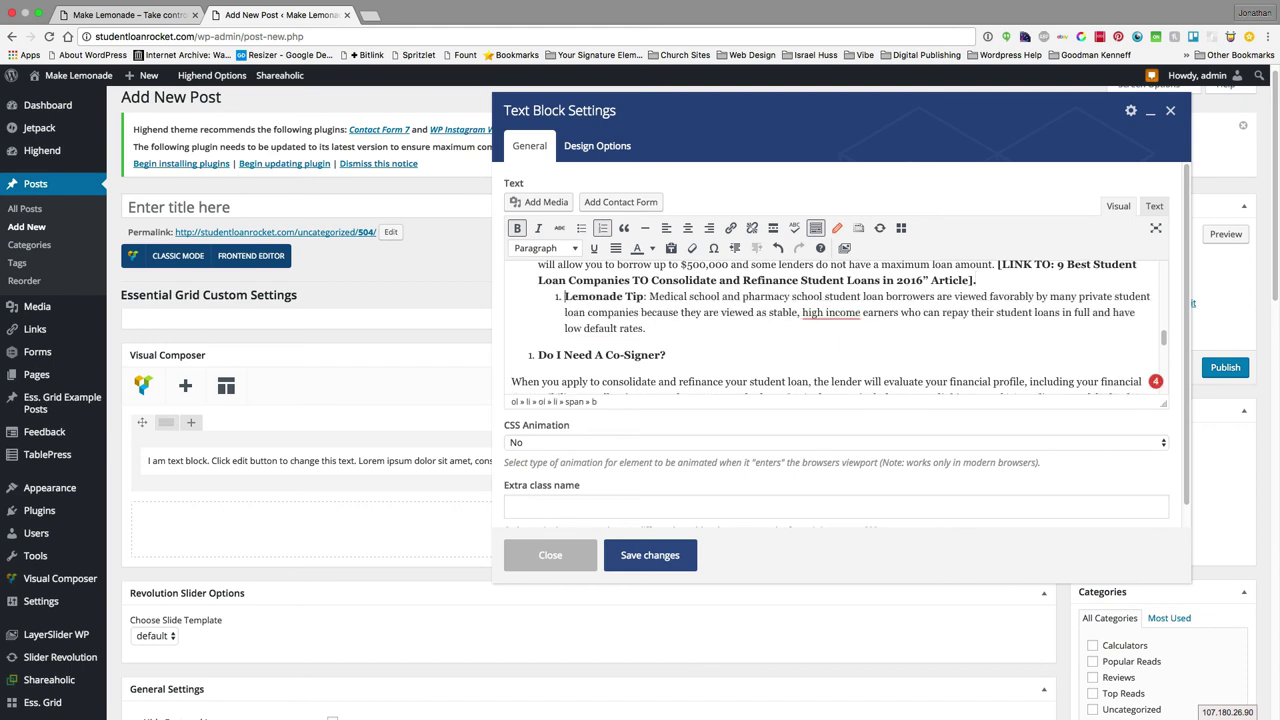
{"action": "left_click", "coordinate": [581, 228]}
Step: Make 'Do I Need A Co-Signer?' numbered item 4 with the 'When you apply' paragraph beneath
{"action": "left_click", "coordinate": [534, 352]}
{"action": "key", "text": "BackSpace"}
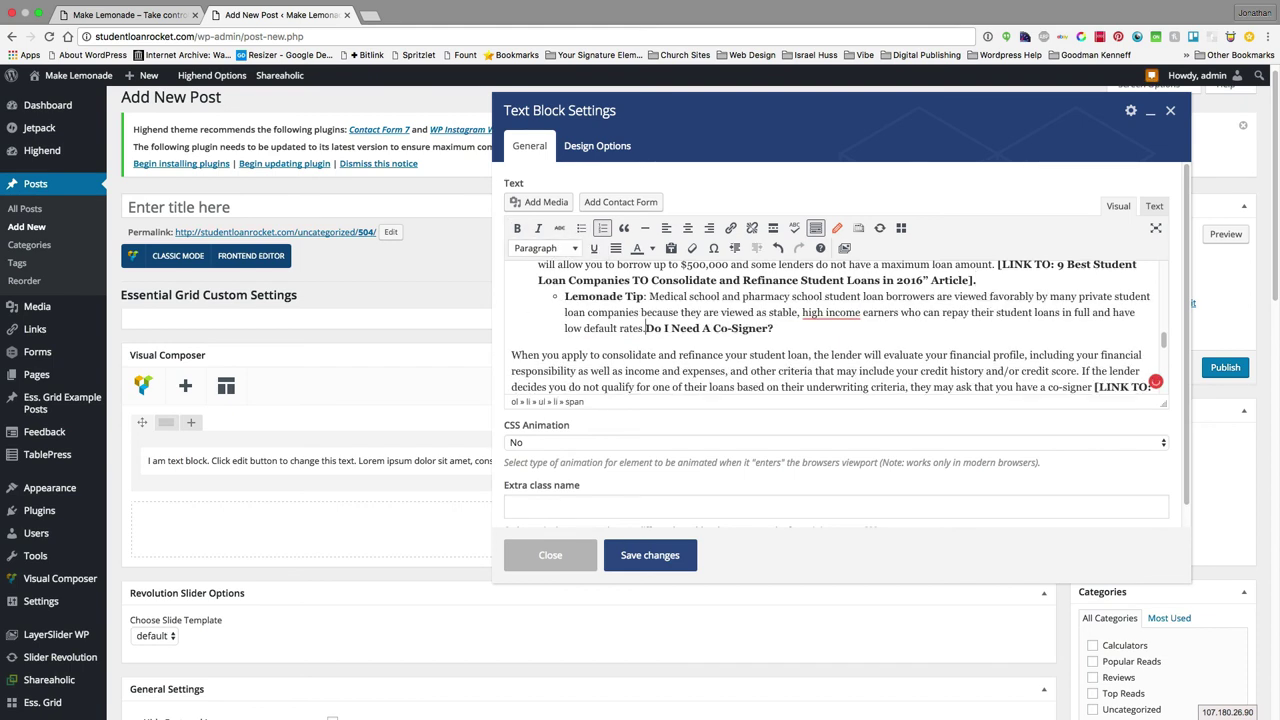
{"action": "key", "text": "Return"}
{"action": "key", "text": "shift+Tab"}
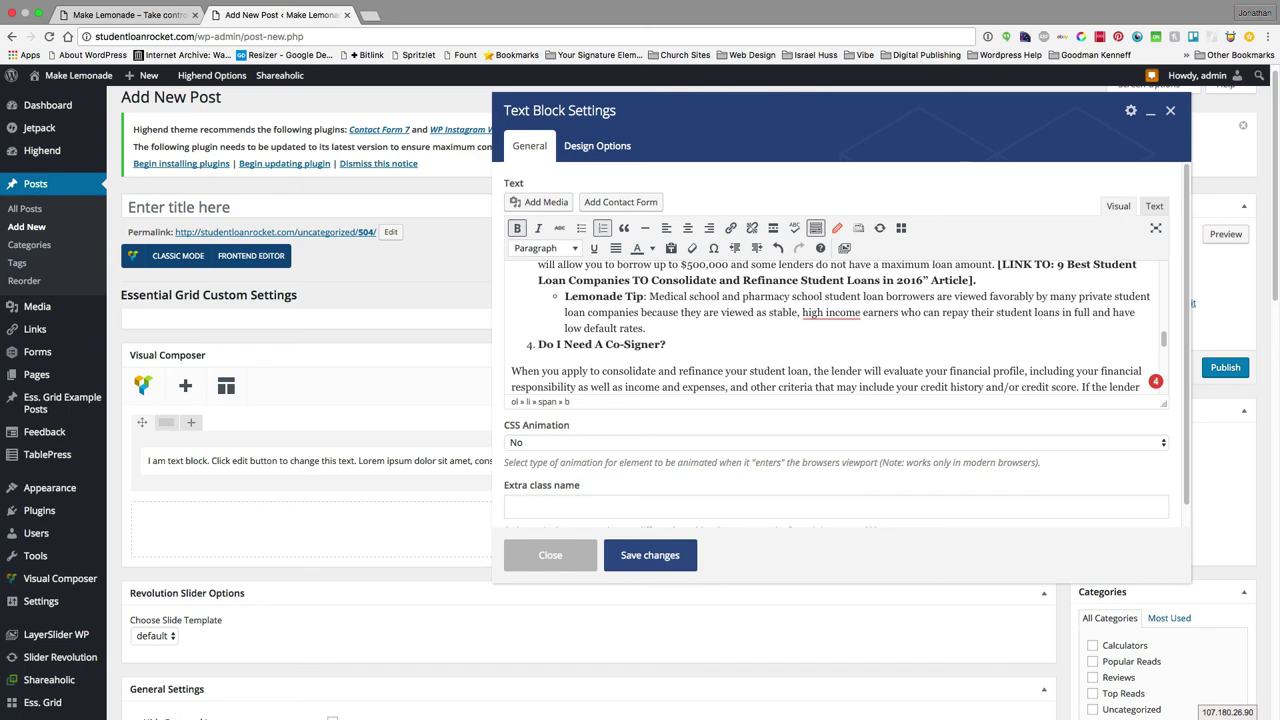
{"action": "left_click", "coordinate": [512, 372]}
{"action": "key", "text": "BackSpace"}
{"action": "key", "text": "shift+Return"}
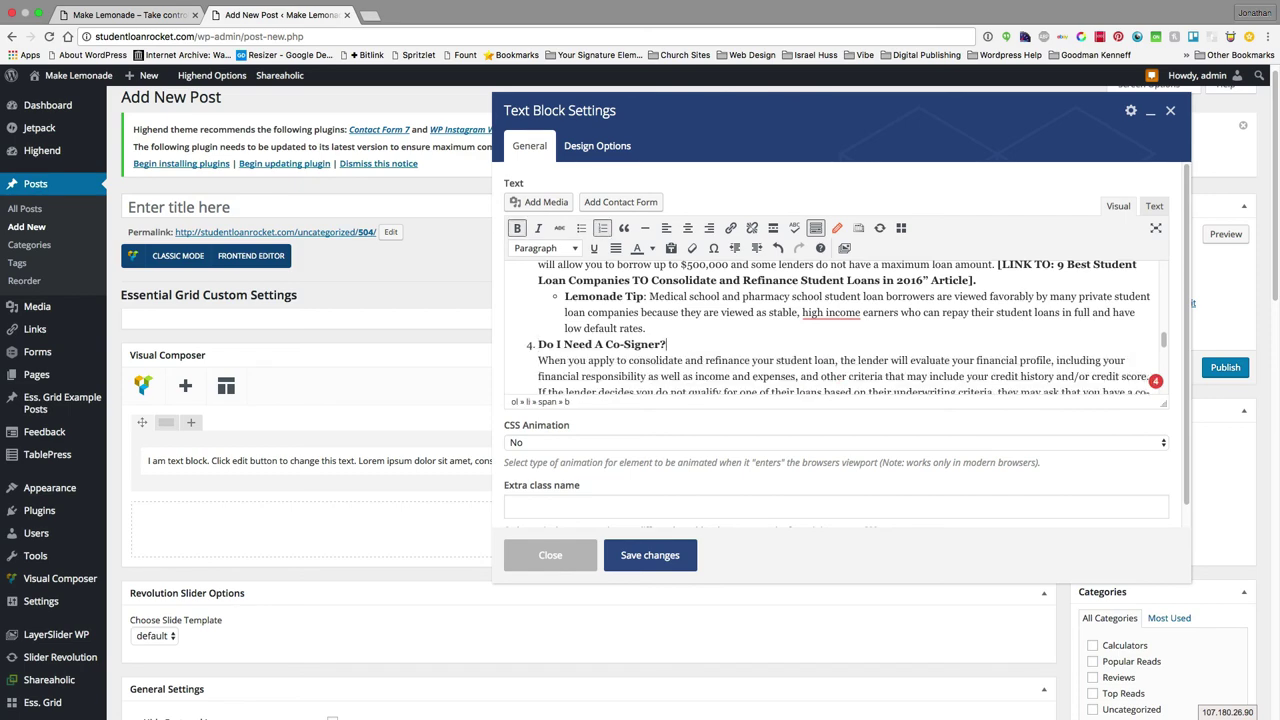
{"action": "scroll", "coordinate": [838, 328], "scroll_direction": "down", "scroll_amount": 5}
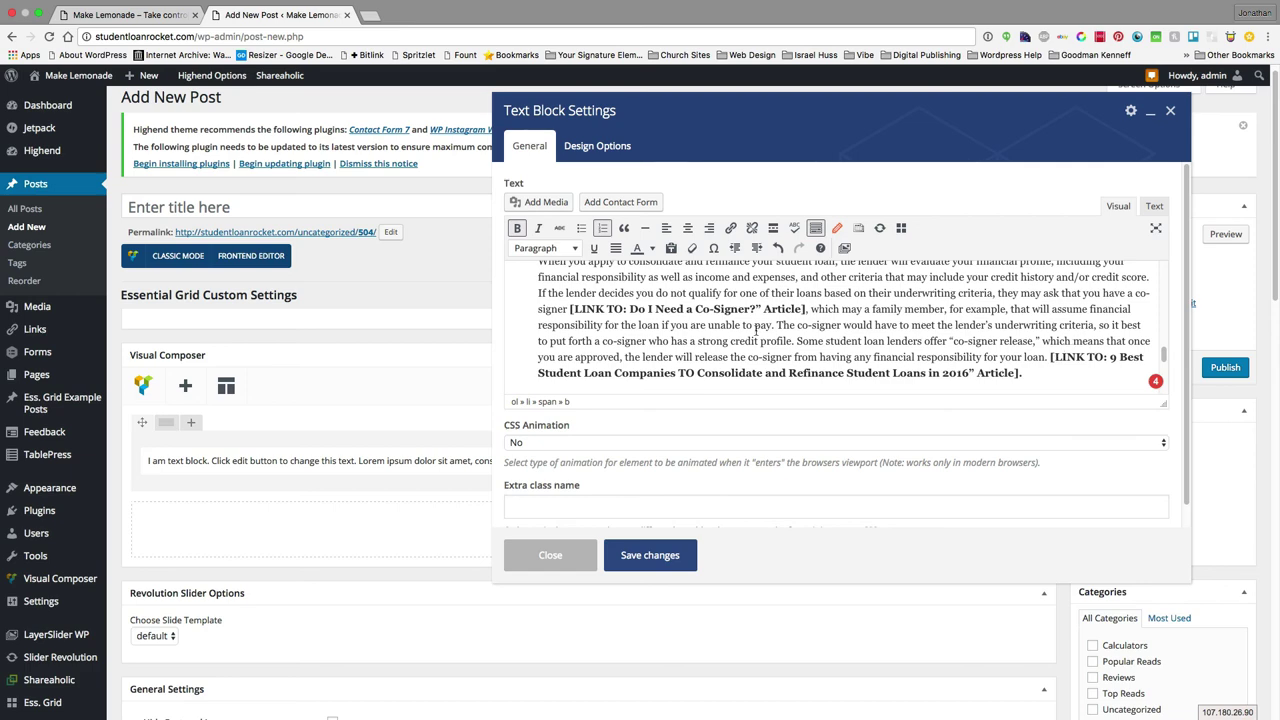
{"action": "scroll", "coordinate": [756, 330], "scroll_direction": "up", "scroll_amount": 10}
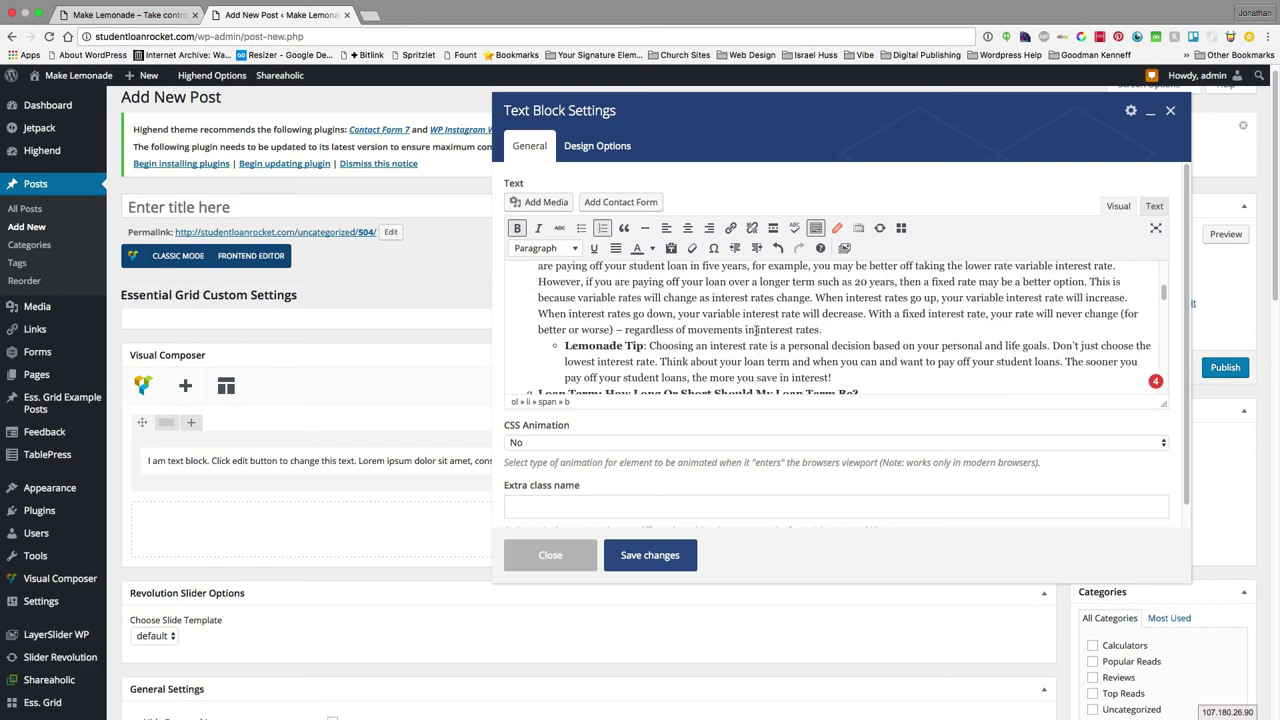
{"action": "scroll", "coordinate": [756, 330], "scroll_direction": "up", "scroll_amount": 6}
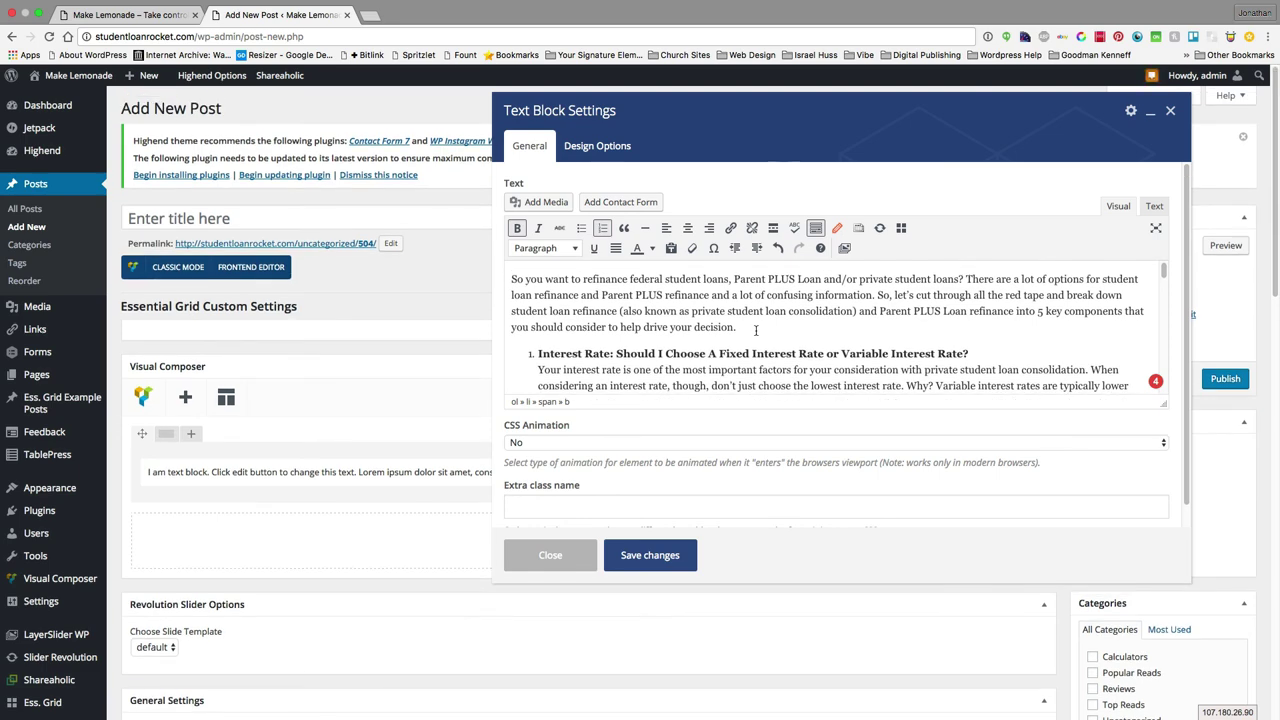
{"action": "scroll", "coordinate": [756, 330], "scroll_direction": "down", "scroll_amount": 3}
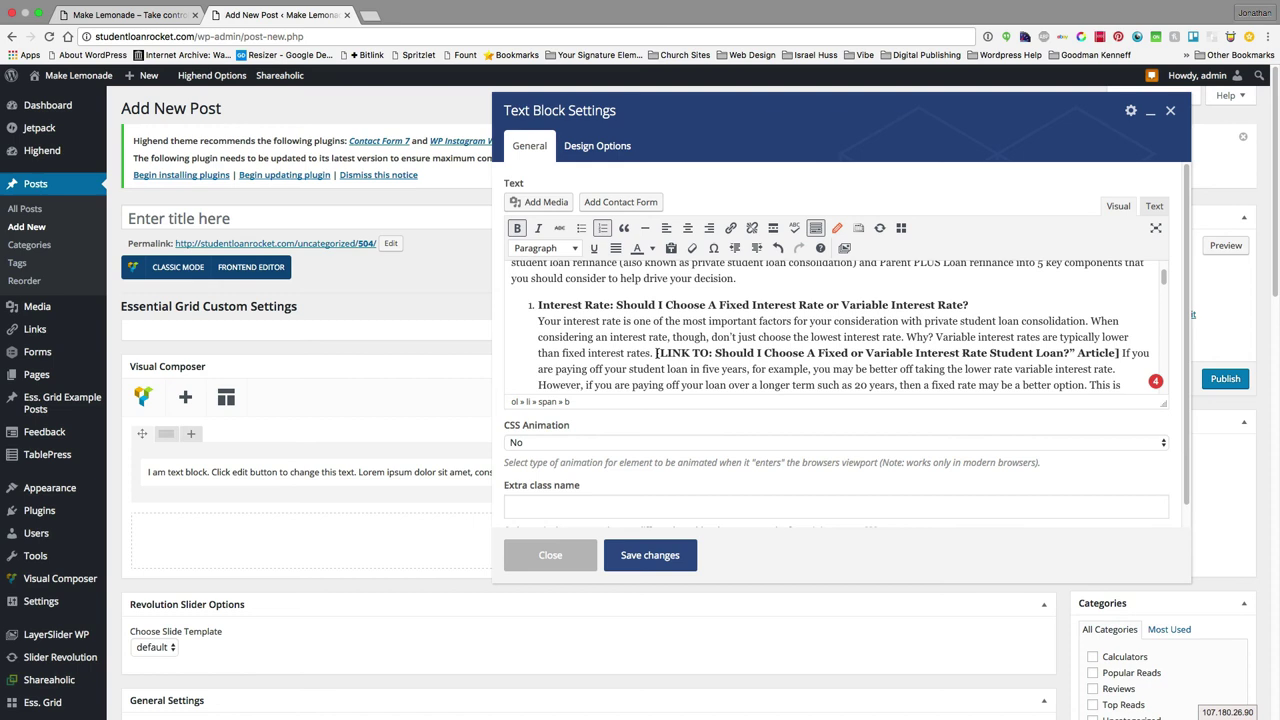
{"action": "left_click_drag", "start_coordinate": [655, 353], "coordinate": [716, 353]}
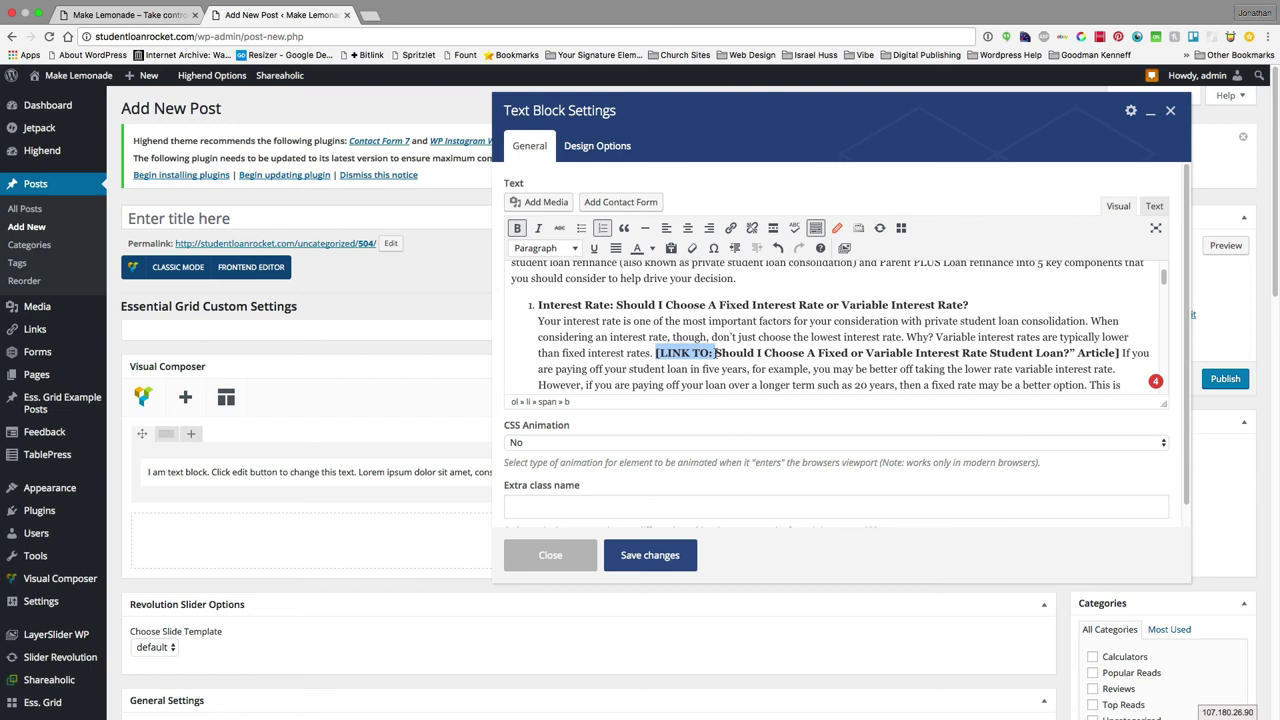
{"action": "left_click", "coordinate": [714, 350]}
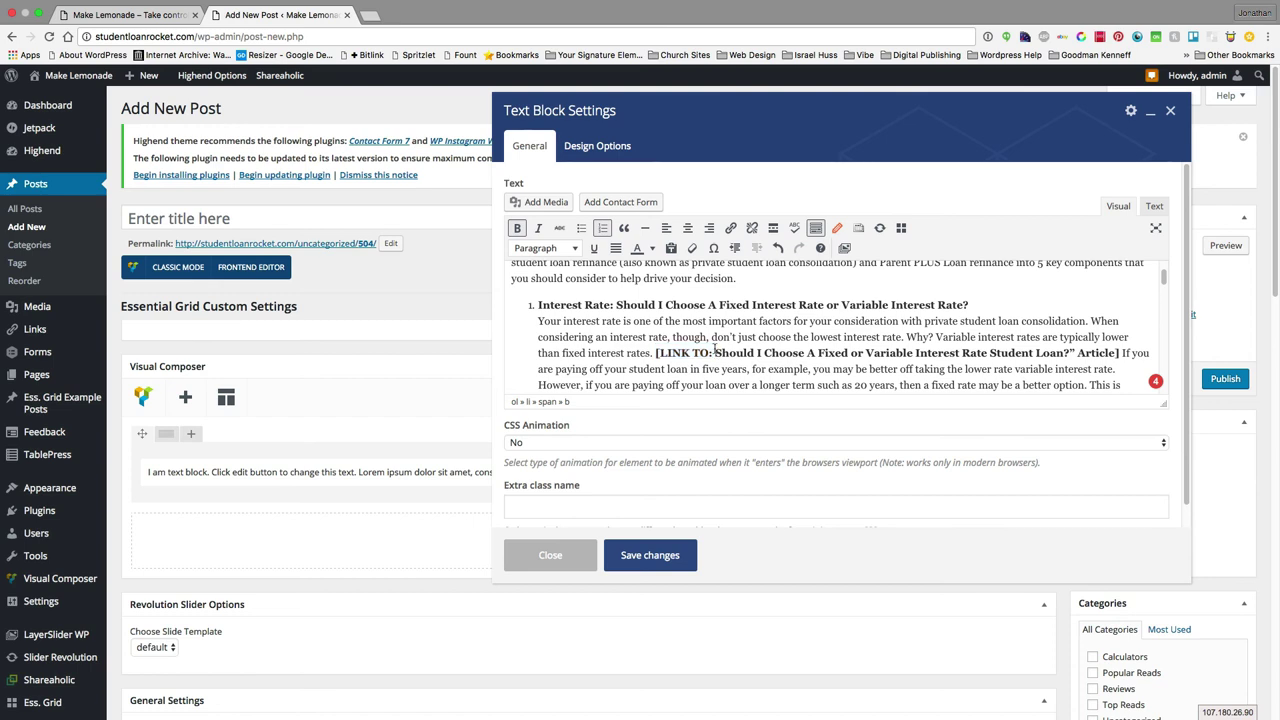
{"action": "left_click", "coordinate": [1068, 352], "text": "shift"}
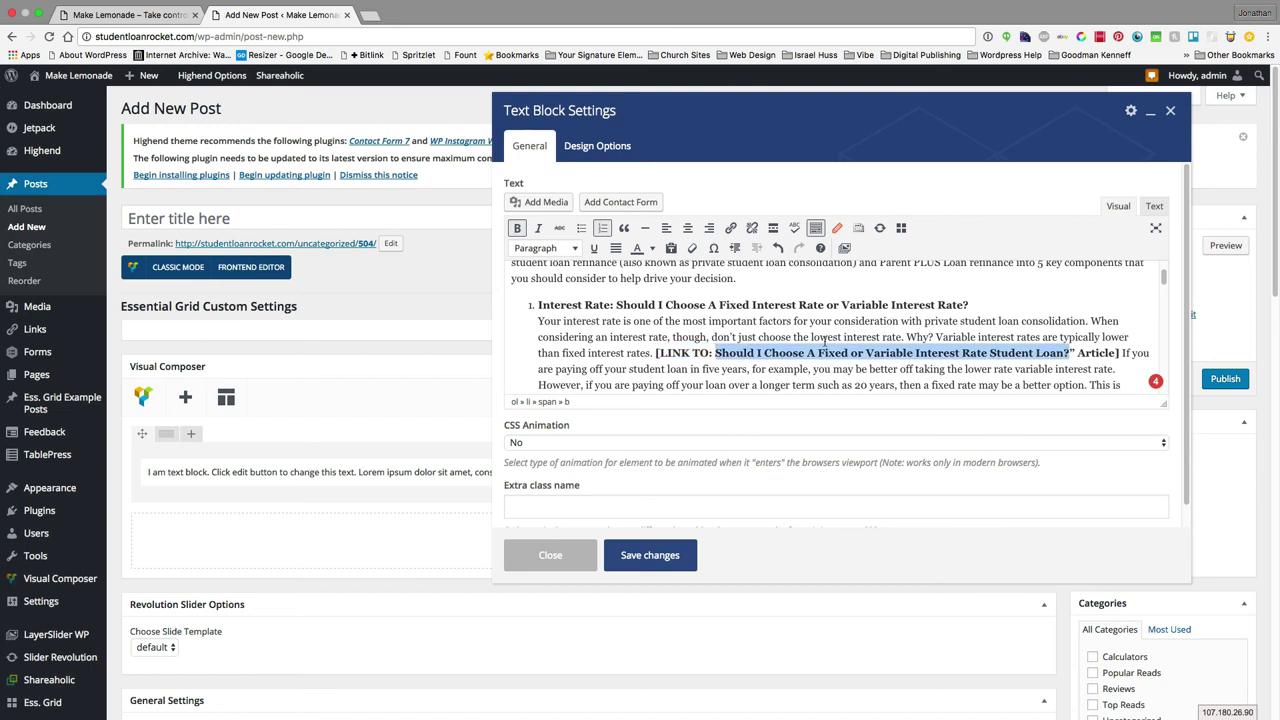
{"action": "left_click", "coordinate": [729, 230]}
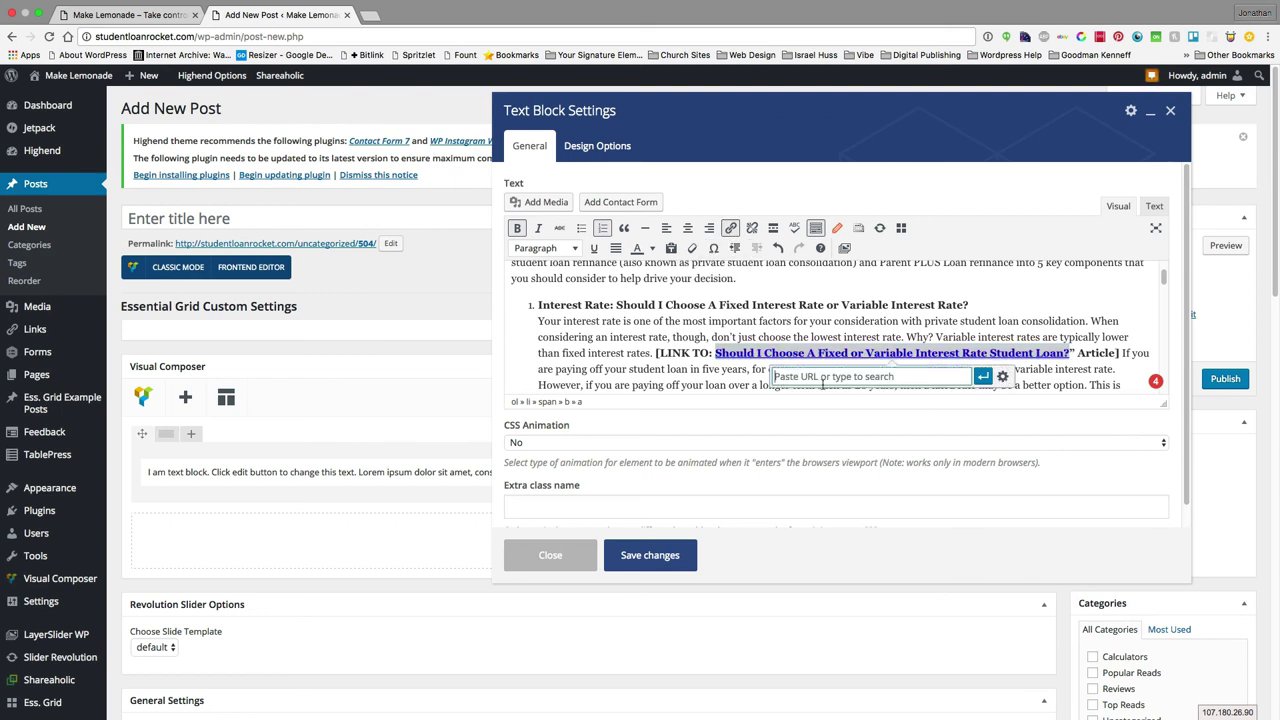
{"action": "type", "text": "should i choose"}
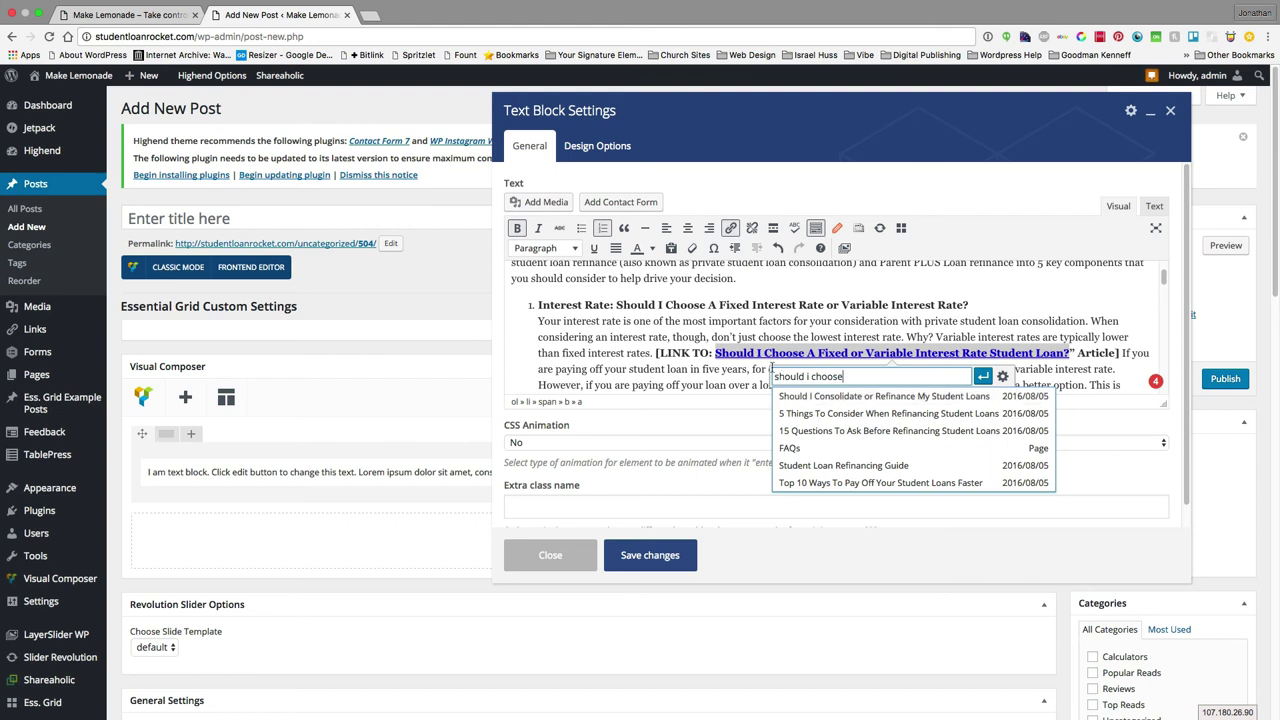
{"action": "left_click", "coordinate": [806, 399]}
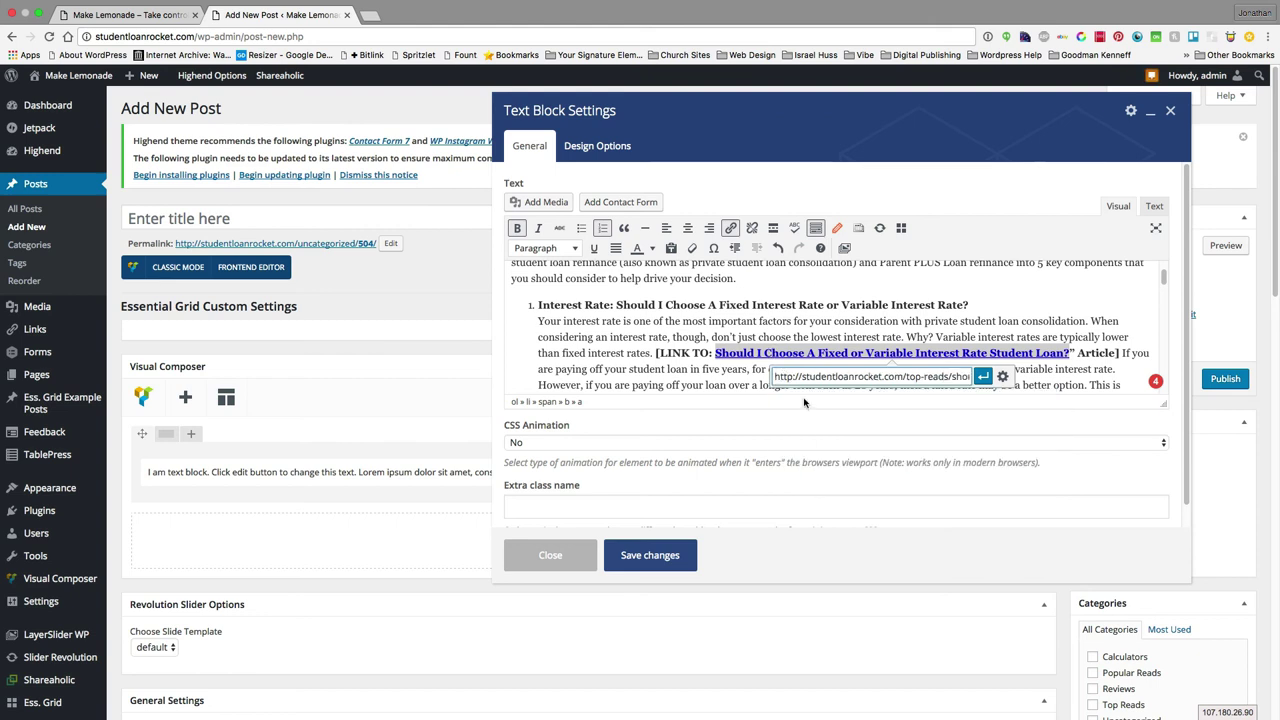
{"action": "left_click", "coordinate": [983, 376]}
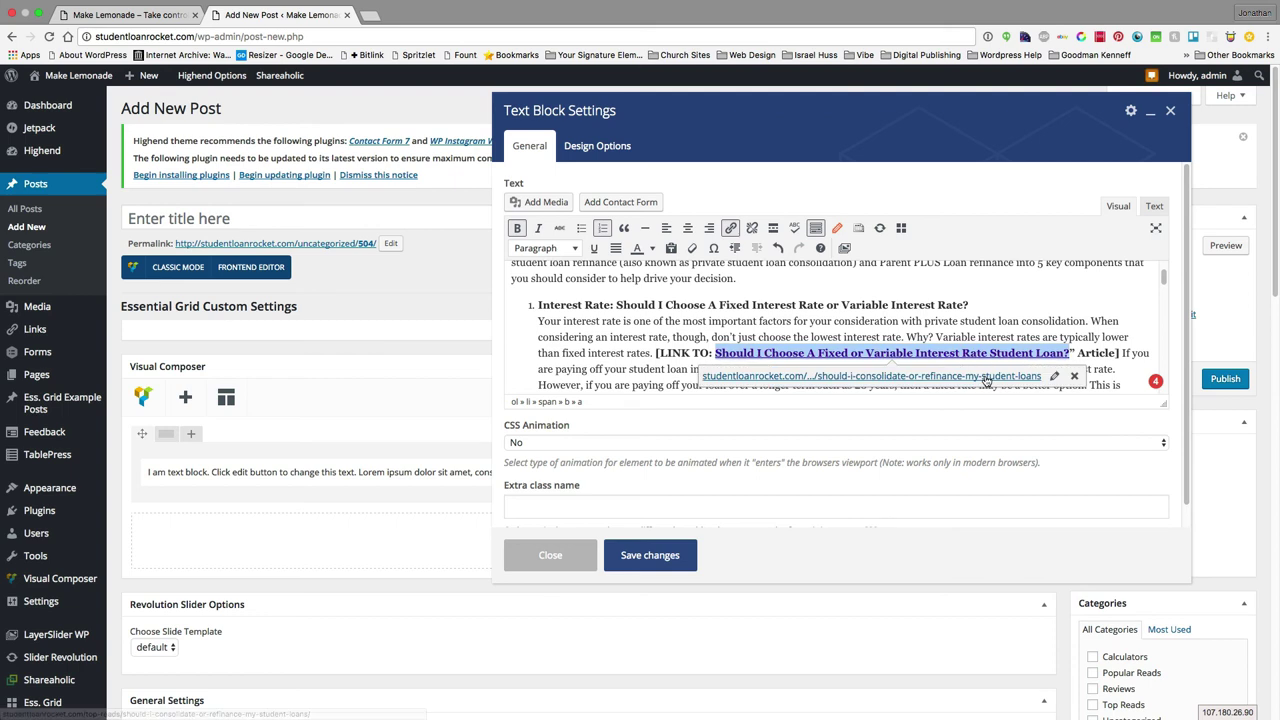
{"action": "left_click", "coordinate": [1105, 353]}
{"action": "left_click", "coordinate": [1072, 352]}
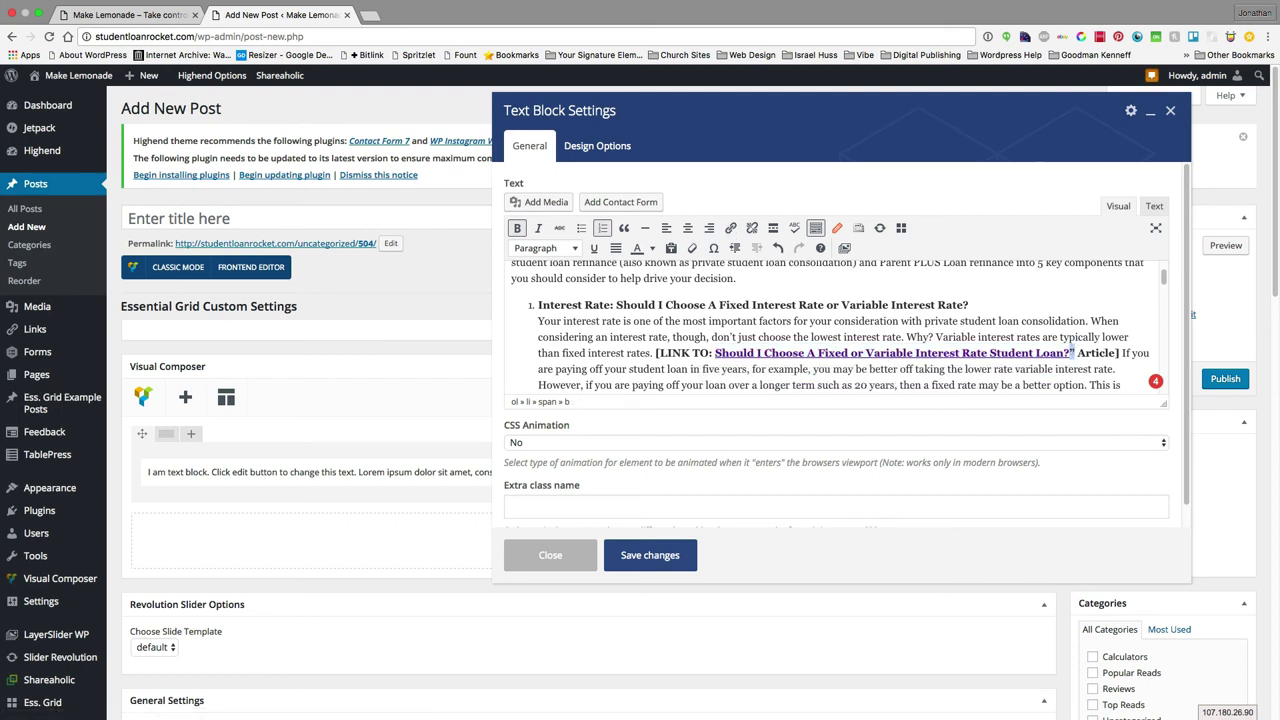
{"action": "left_click_drag", "start_coordinate": [1072, 352], "coordinate": [1120, 353]}
{"action": "key", "text": "BackSpace"}
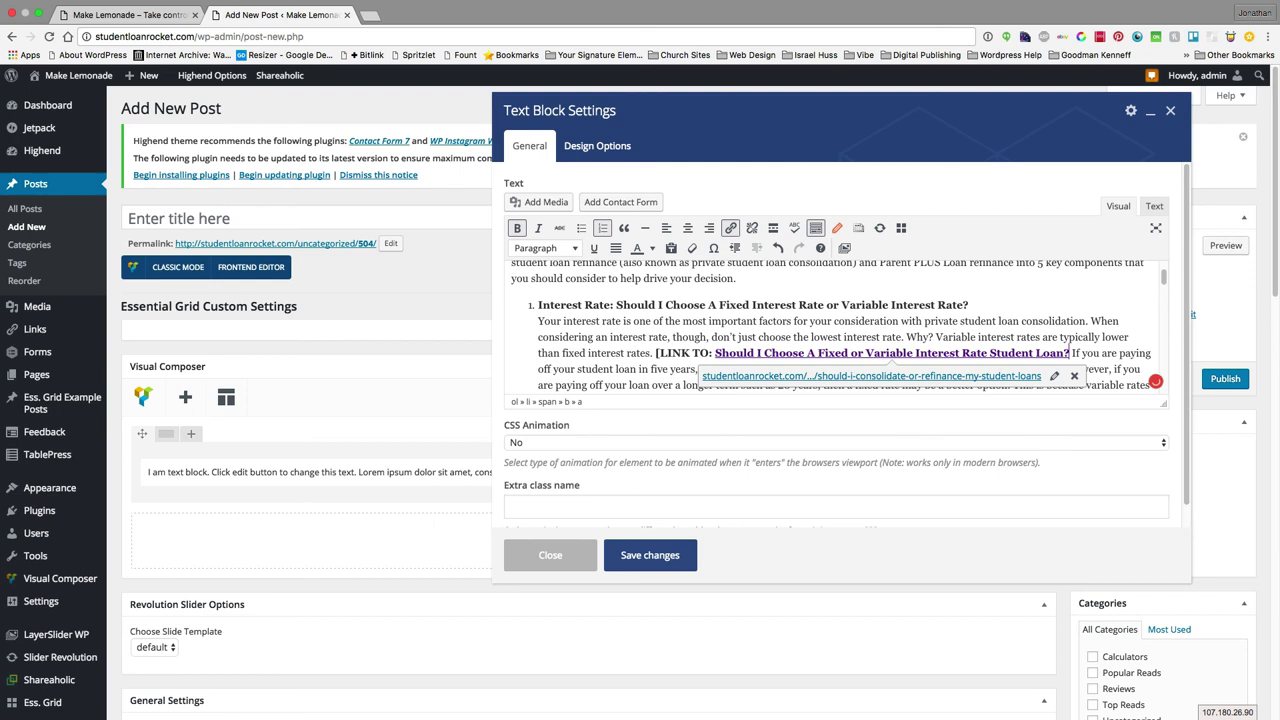
{"action": "left_click", "coordinate": [714, 353]}
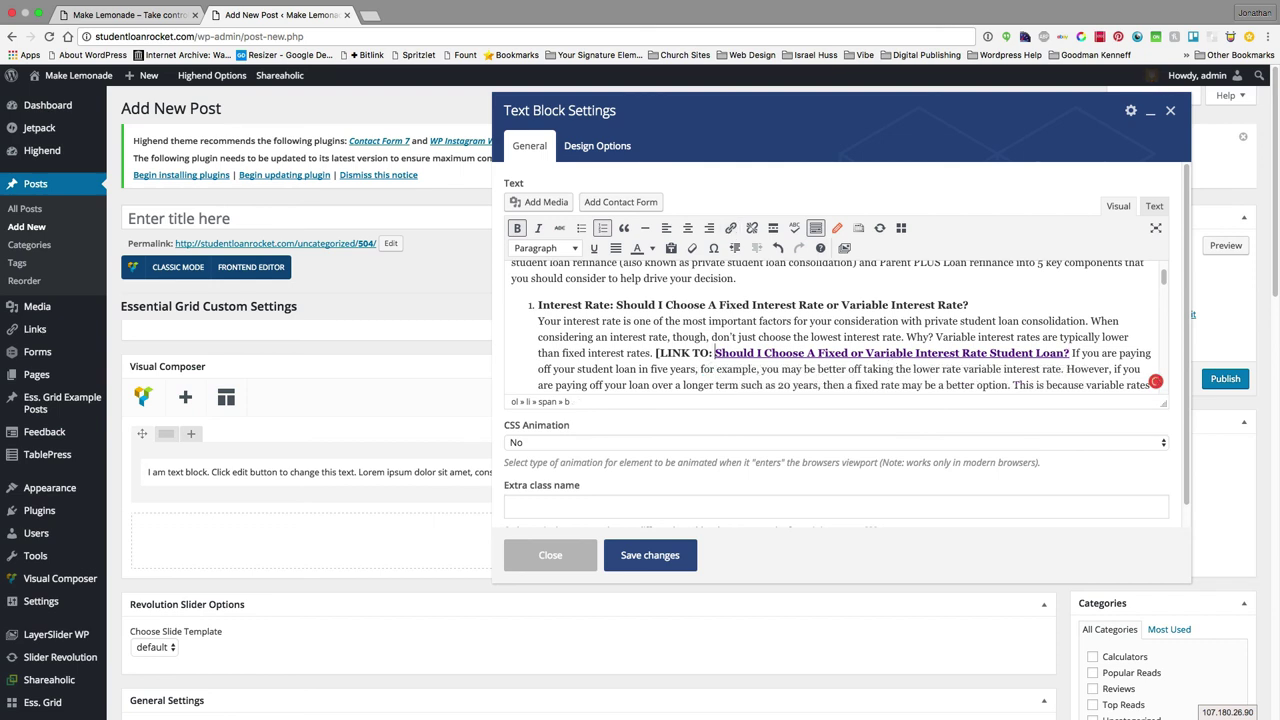
{"action": "left_click_drag", "start_coordinate": [714, 353], "coordinate": [654, 353]}
{"action": "key", "text": "BackSpace"}
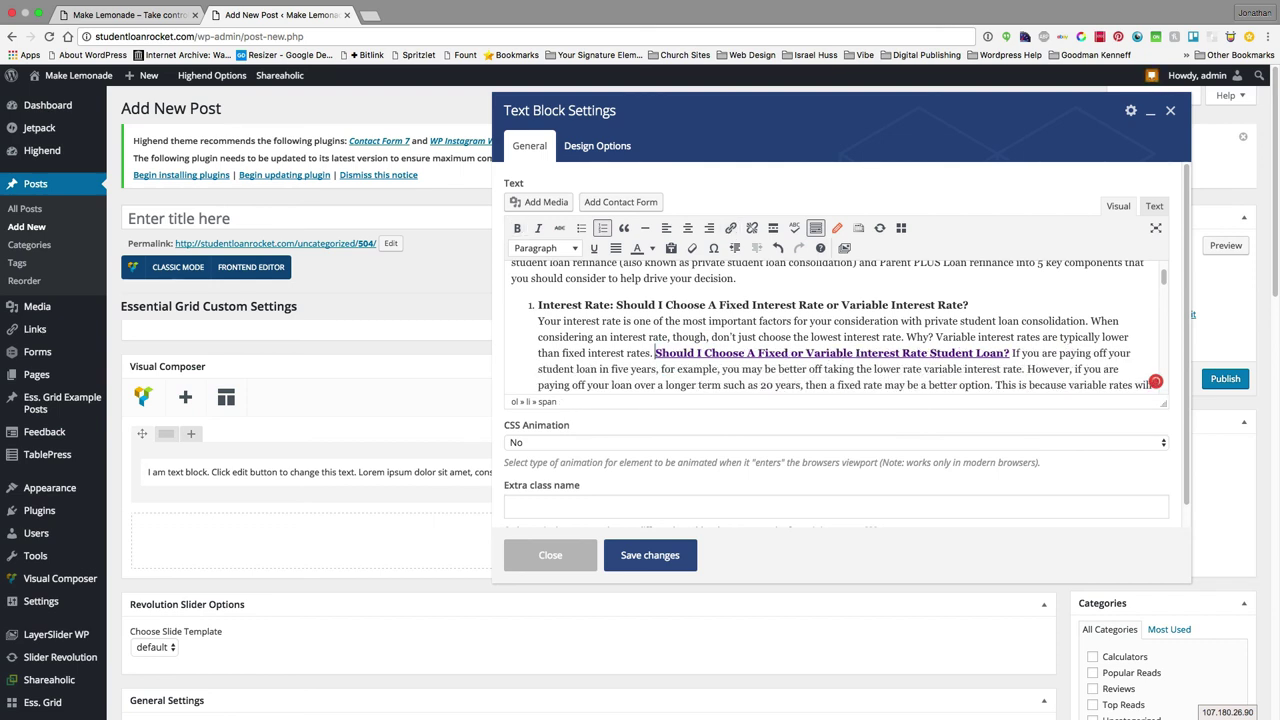
{"action": "scroll", "coordinate": [873, 321], "scroll_direction": "down", "scroll_amount": 5}
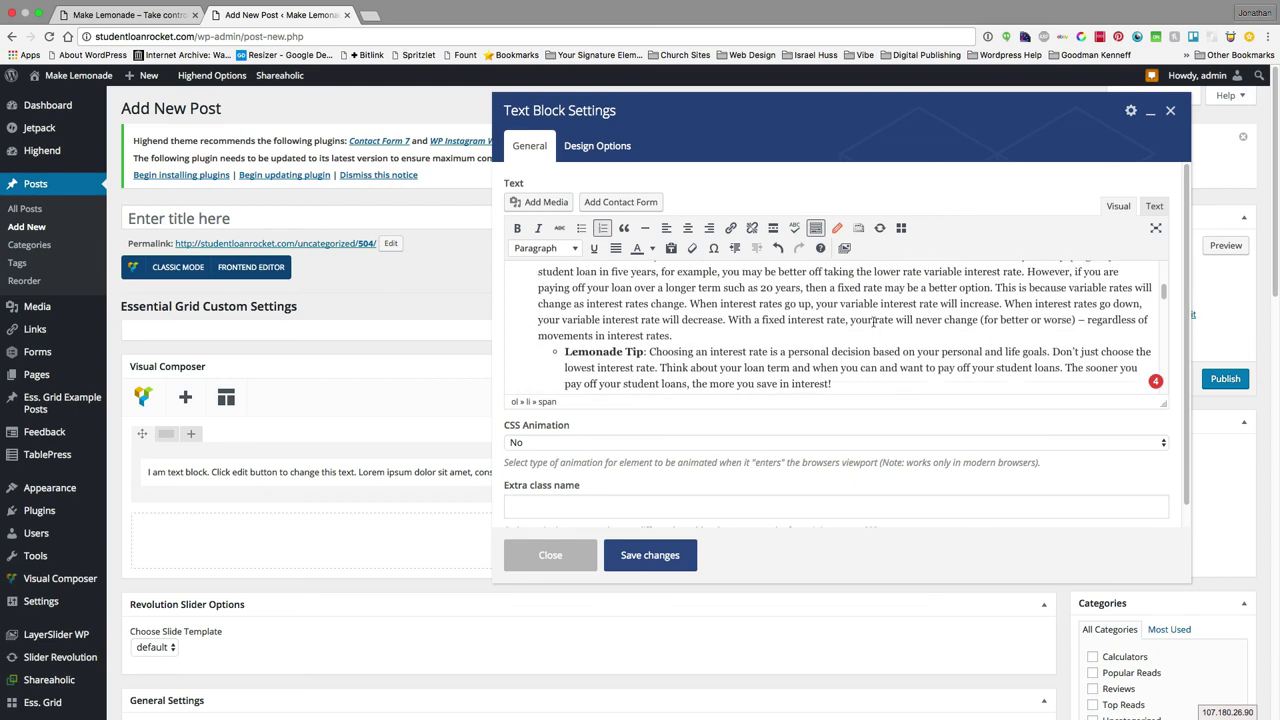
{"action": "scroll", "coordinate": [873, 321], "scroll_direction": "down", "scroll_amount": 3}
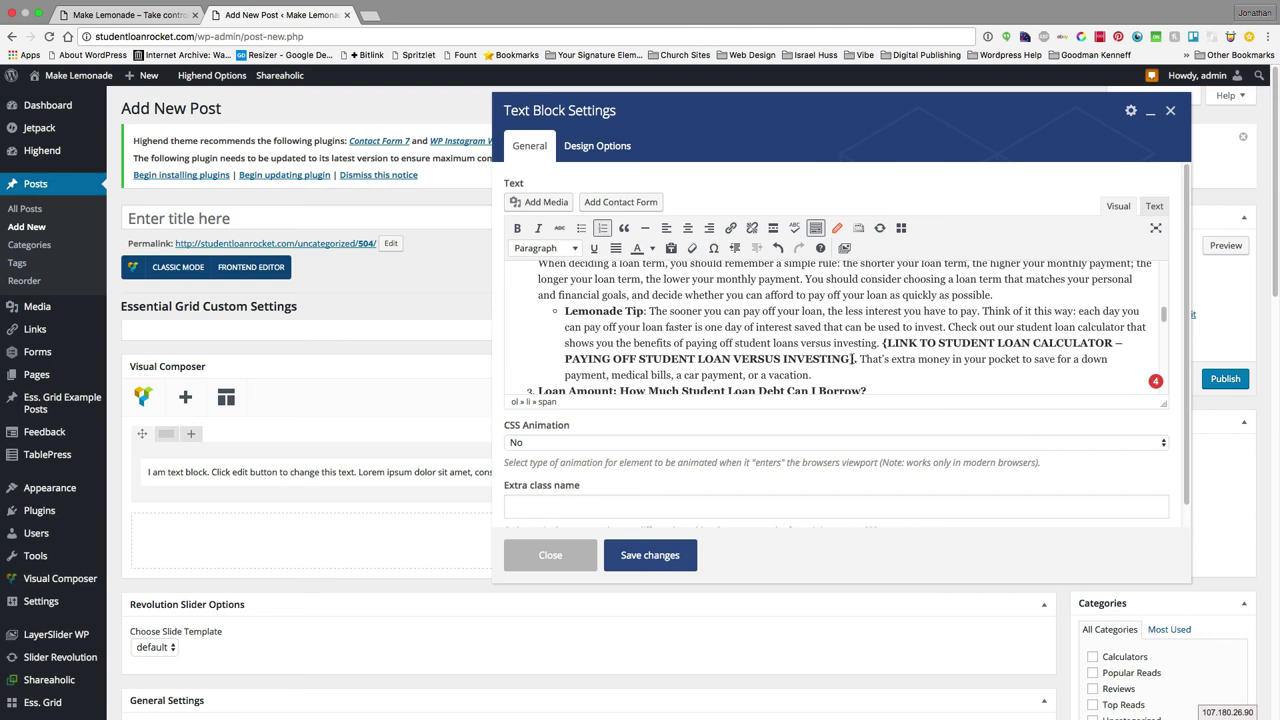
Step: Delete the square brackets around the bold LINK TO STUDENT LOAN CALCULATOR note
{"action": "left_click", "coordinate": [853, 358]}
{"action": "key", "text": "BackSpace"}
{"action": "key", "text": "BackSpace"}
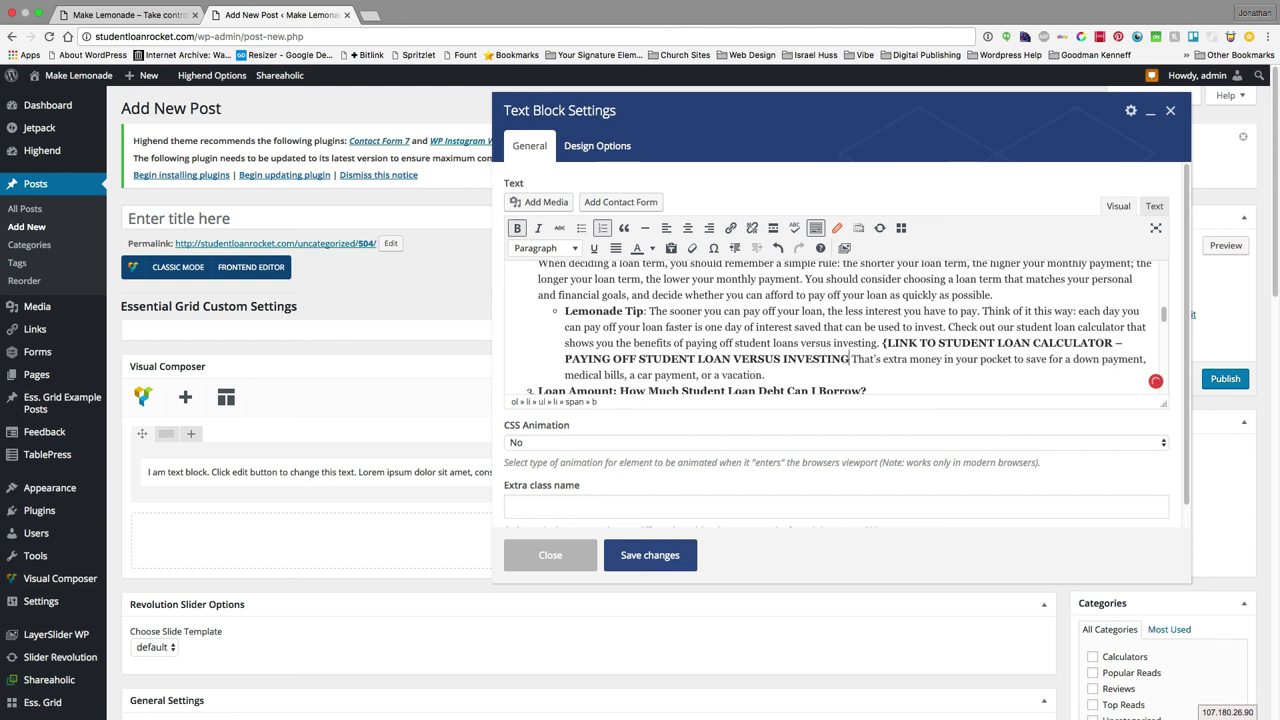
{"action": "left_click", "coordinate": [885, 343]}
{"action": "key", "text": "BackSpace"}
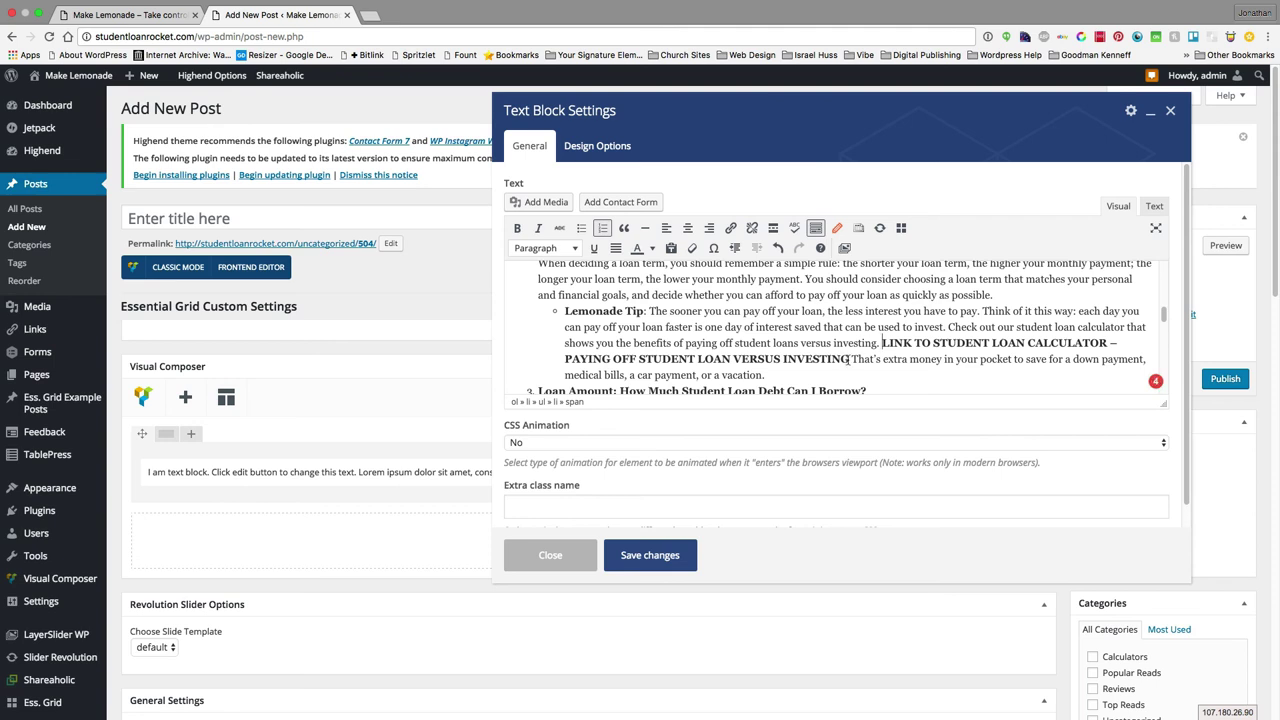
Step: Search the link dialog for 'student loan' on the selected note, then cancel
{"action": "left_click", "coordinate": [850, 358], "text": "shift"}
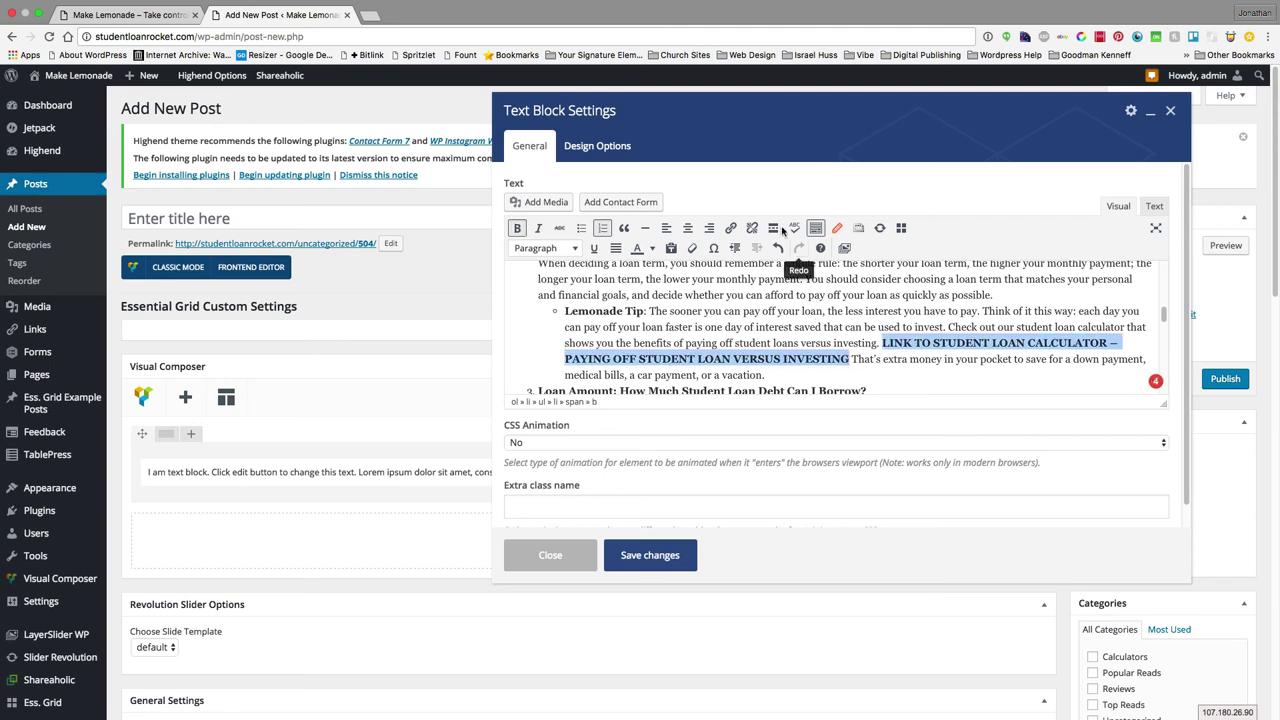
{"action": "left_click", "coordinate": [731, 228]}
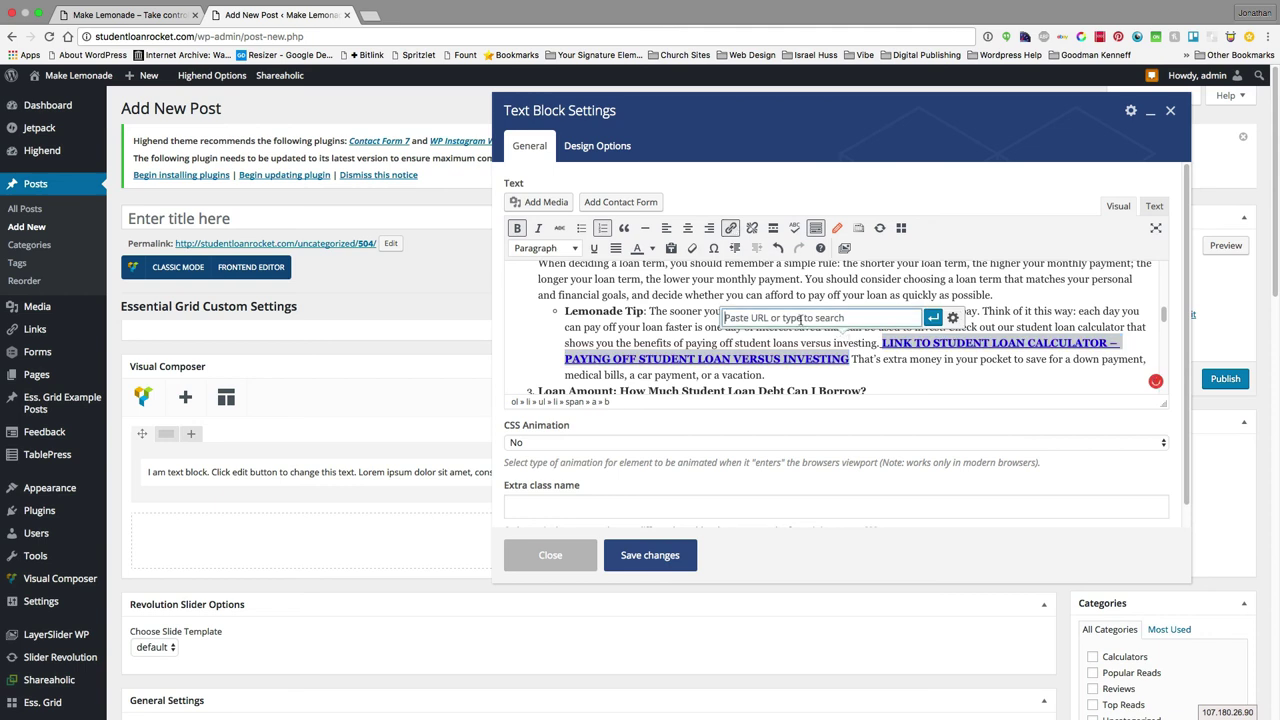
{"action": "type", "text": "studen"}
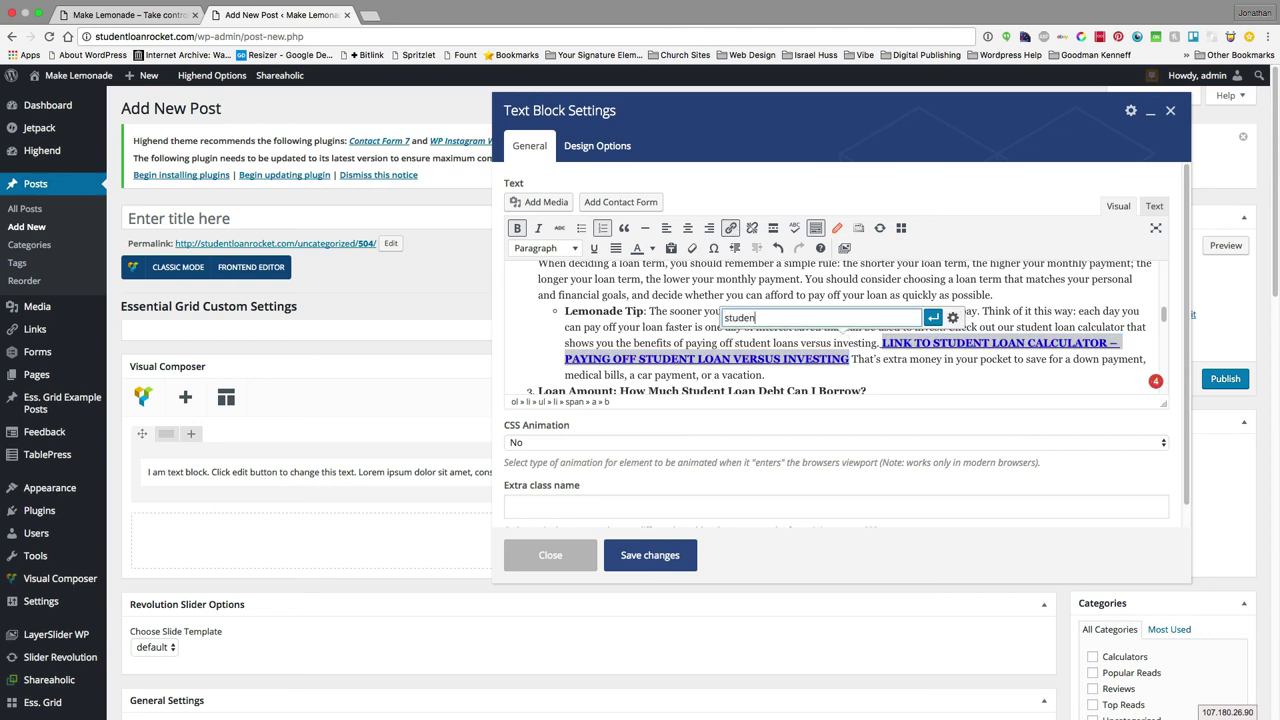
{"action": "type", "text": "t loan"}
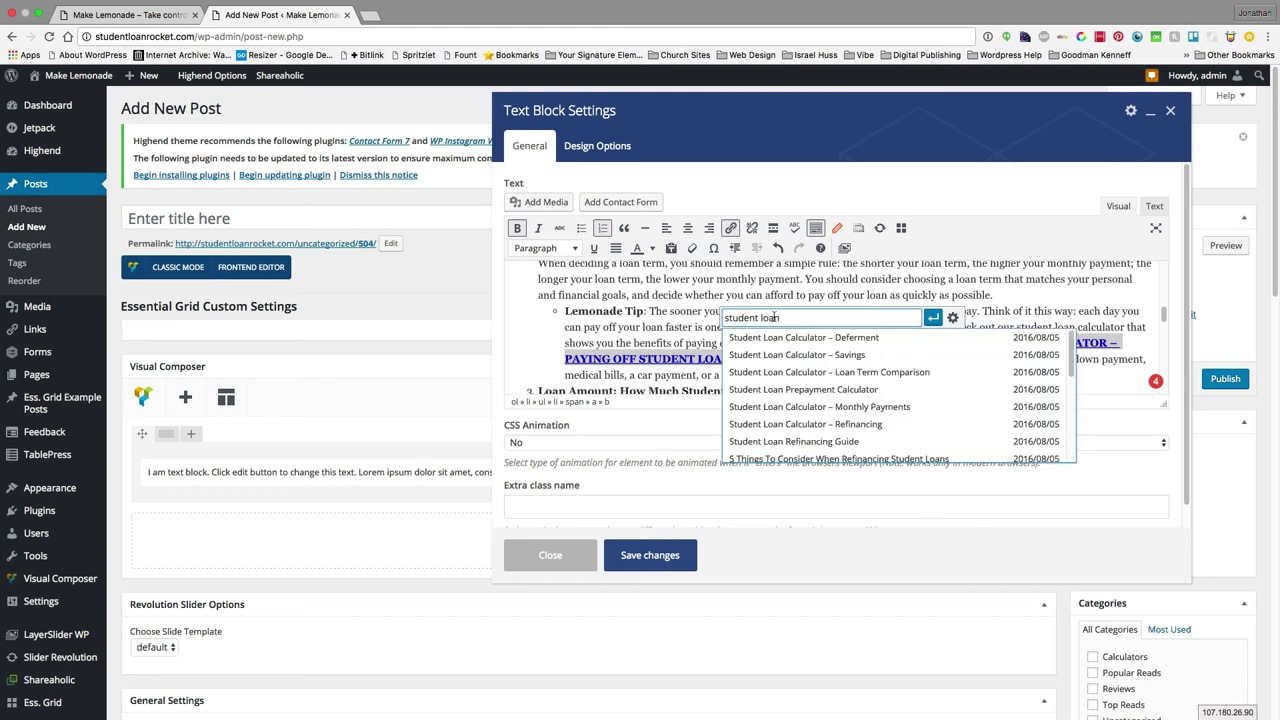
{"action": "left_click", "coordinate": [988, 333]}
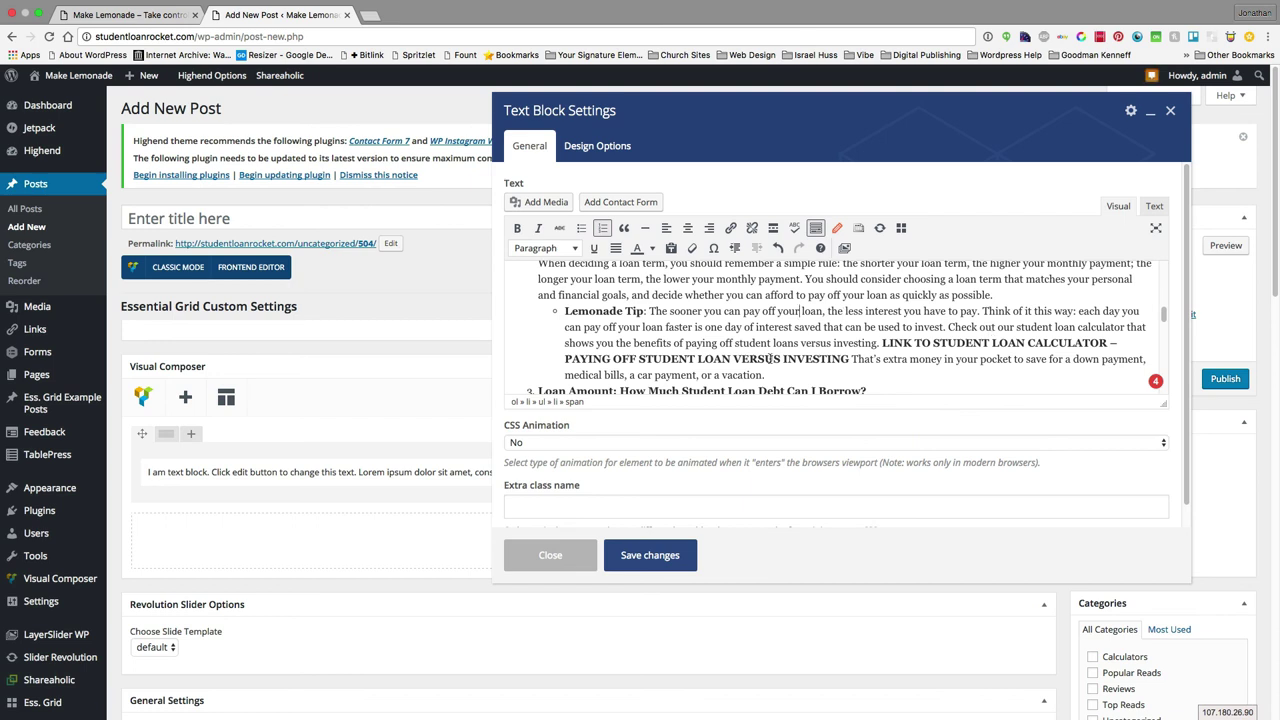
Step: Retry link searches for 'student loan calcula' and 'investing', closing without applying a link
{"action": "left_click_drag", "start_coordinate": [882, 342], "coordinate": [851, 358]}
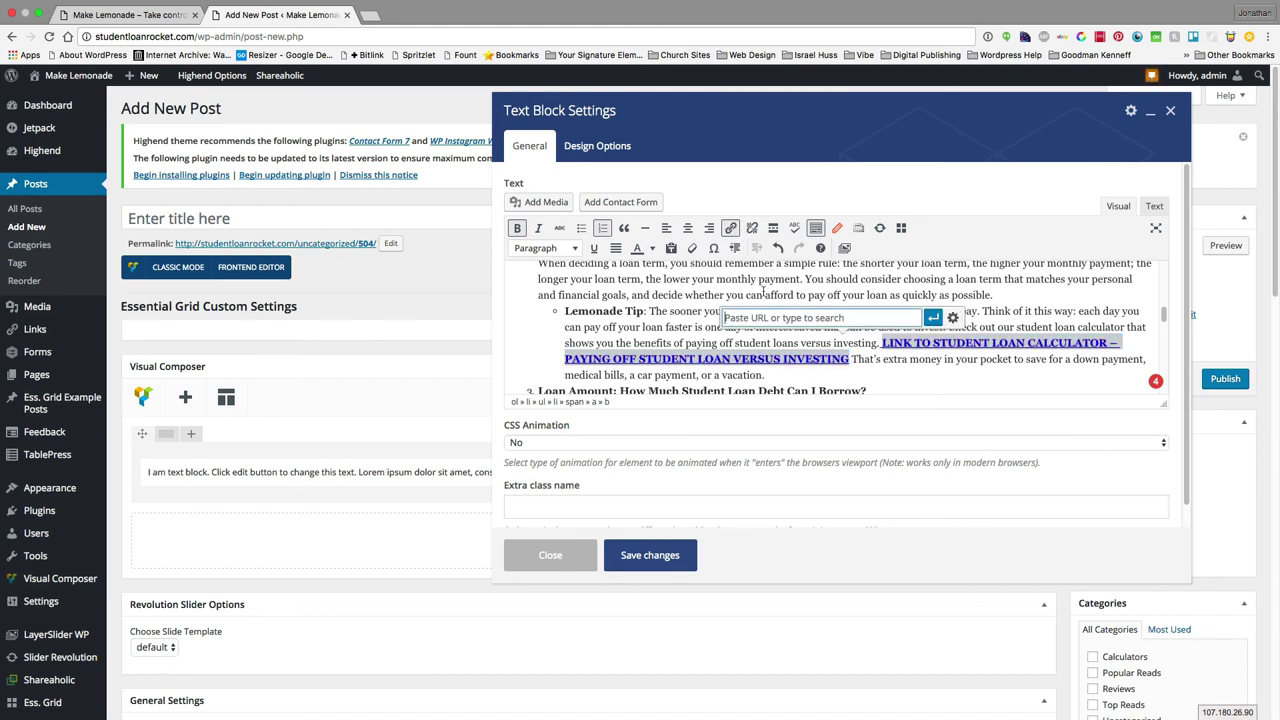
{"action": "left_click", "coordinate": [731, 228]}
{"action": "type", "text": "student loan calc"}
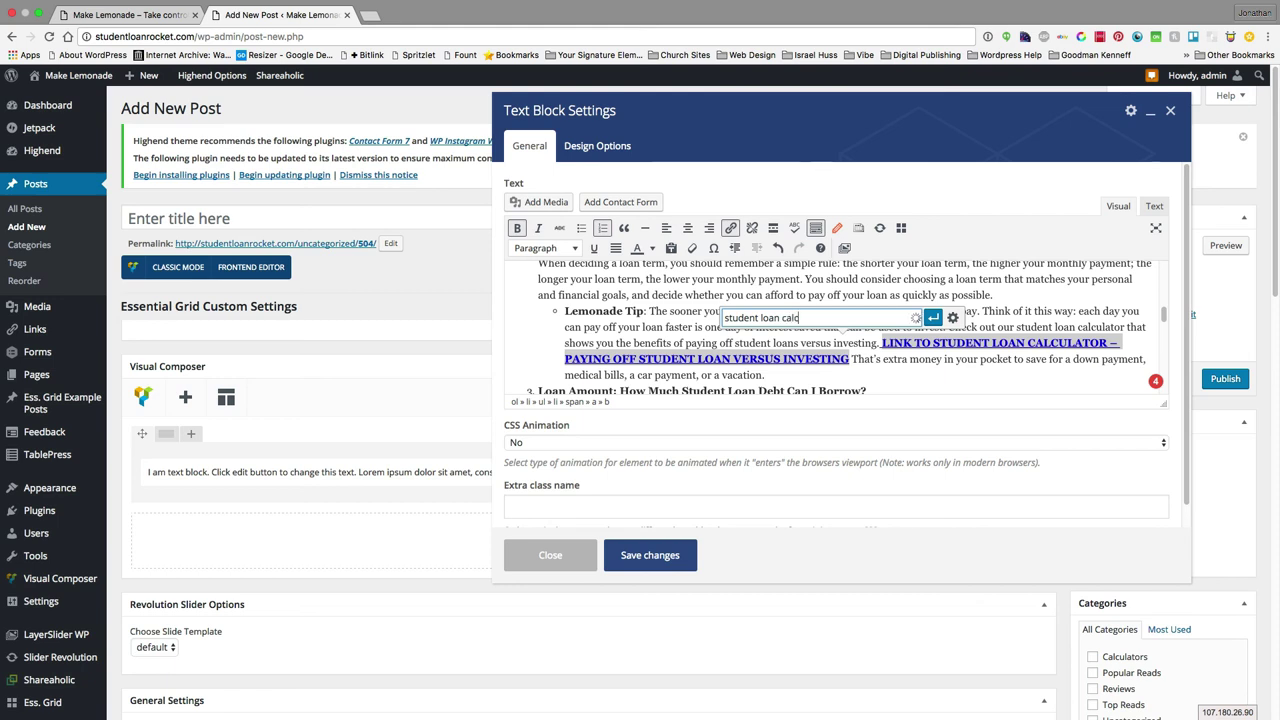
{"action": "type", "text": "ula"}
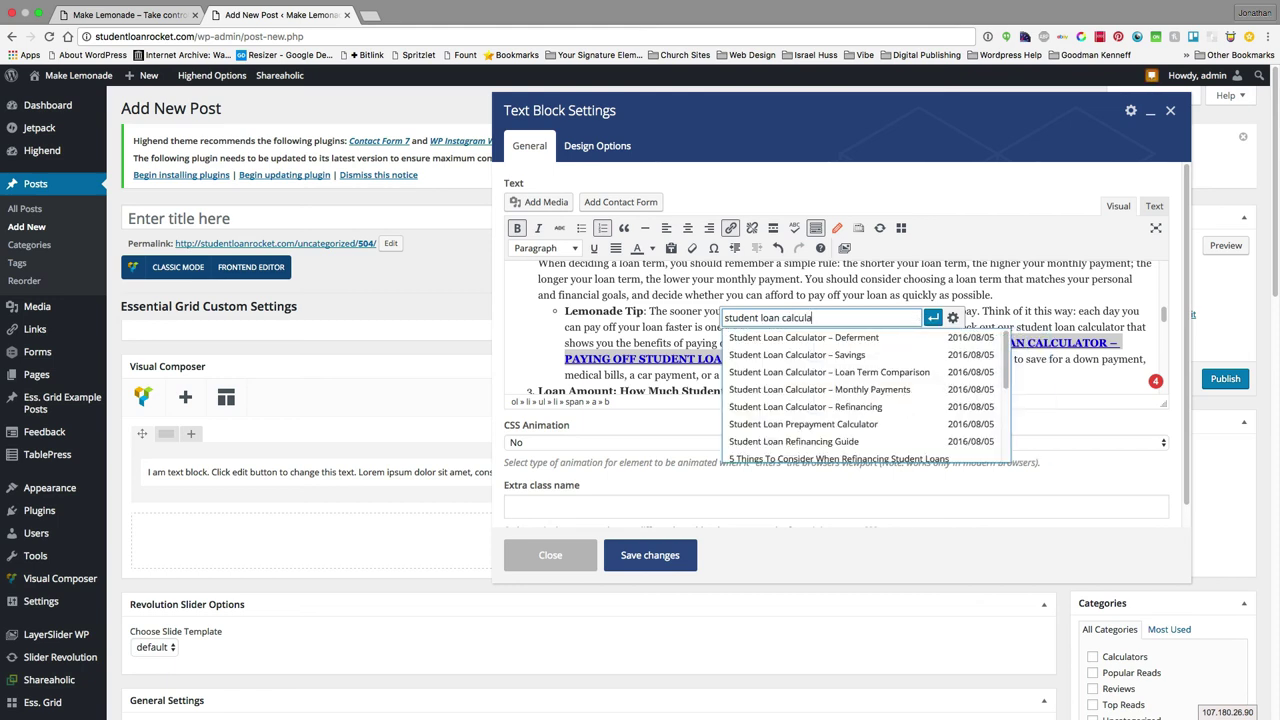
{"action": "scroll", "coordinate": [803, 368], "scroll_direction": "down", "scroll_amount": 1}
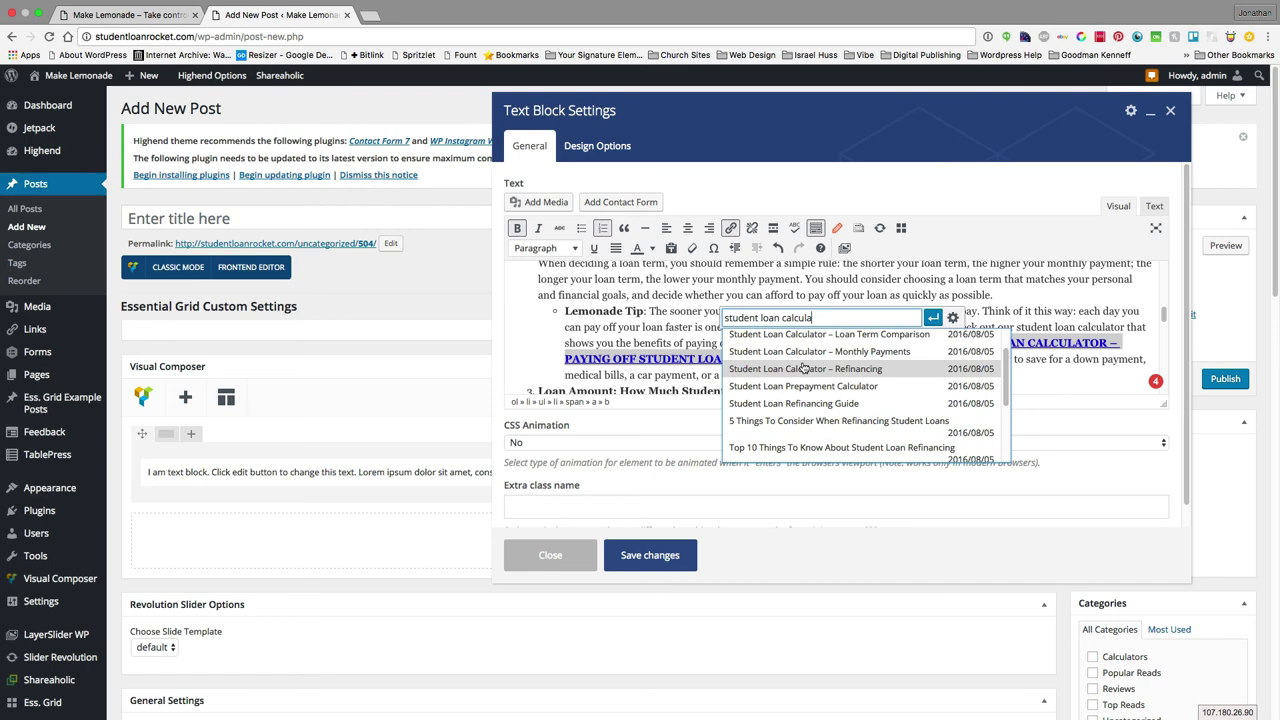
{"action": "scroll", "coordinate": [803, 367], "scroll_direction": "down", "scroll_amount": 2}
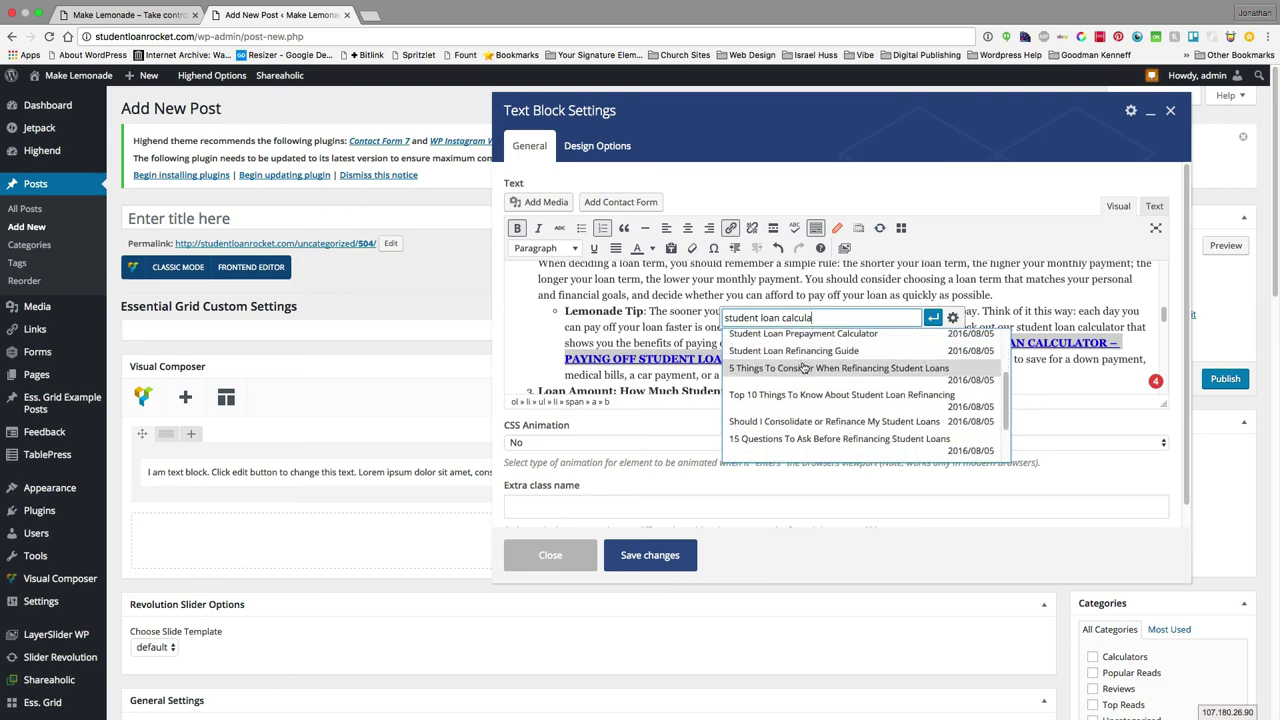
{"action": "scroll", "coordinate": [800, 375], "scroll_direction": "up", "scroll_amount": 3}
{"action": "key", "text": "ctrl+a"}
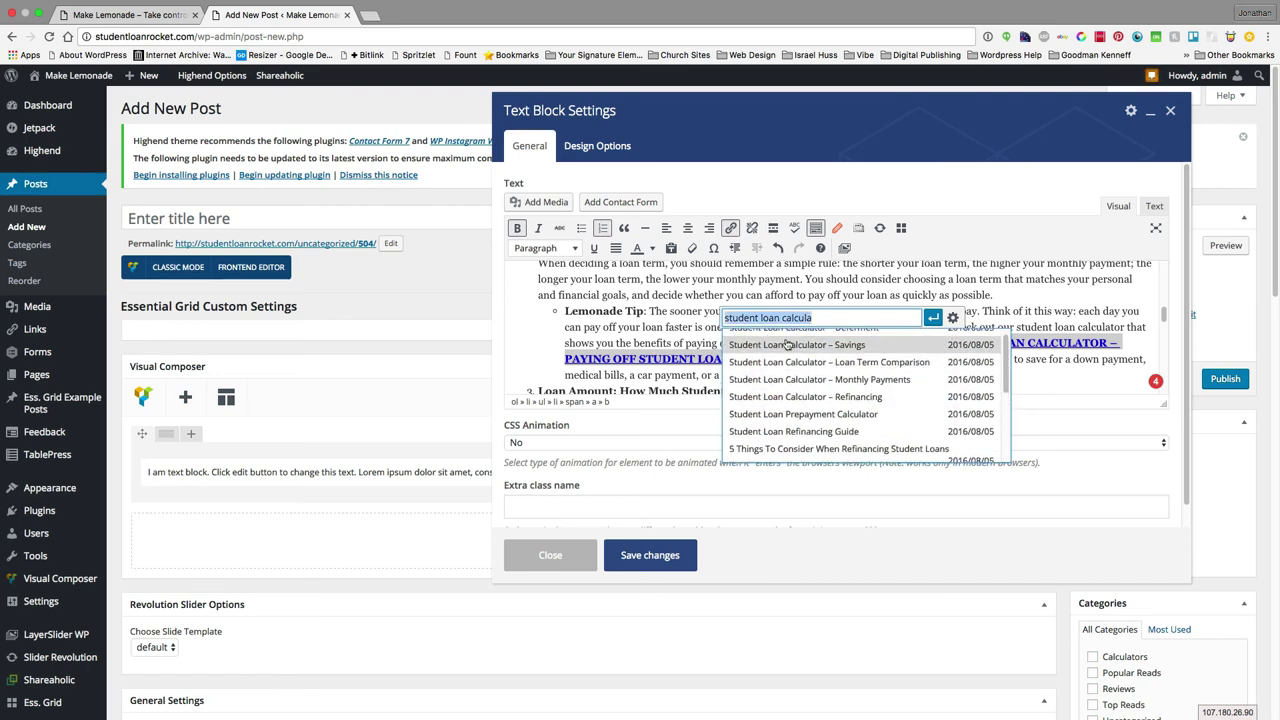
{"action": "type", "text": "investing"}
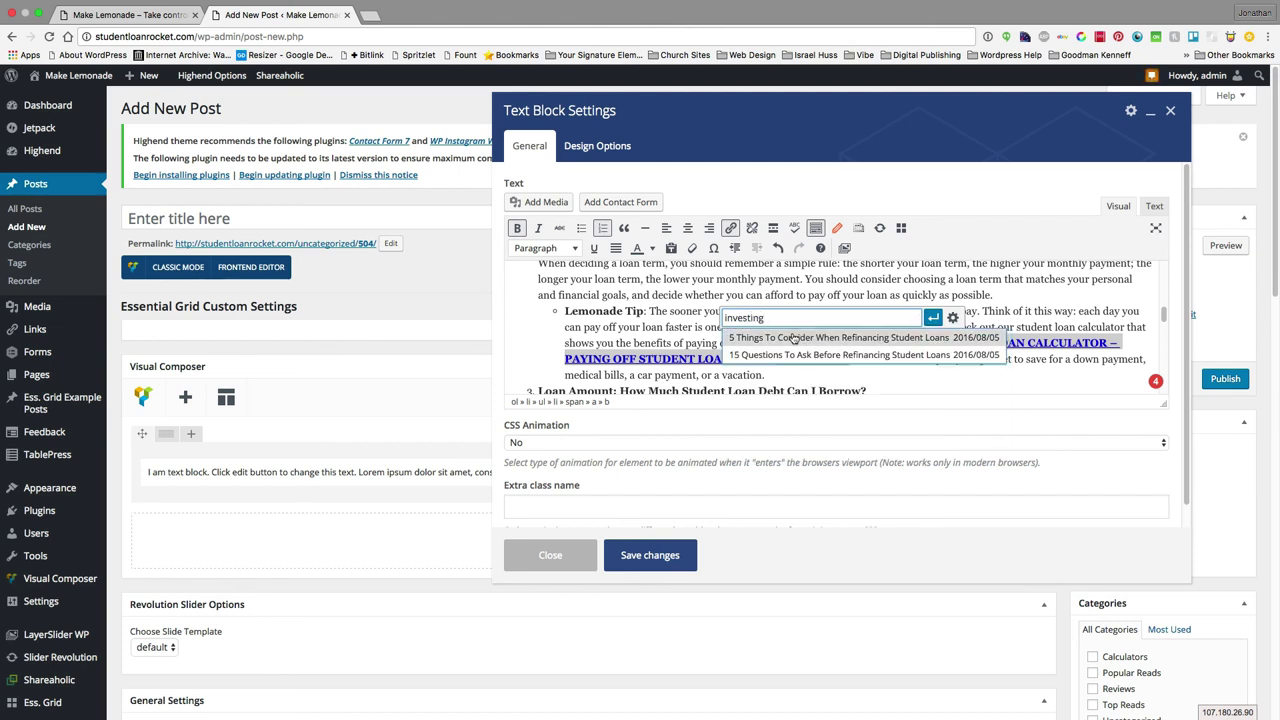
{"action": "left_click", "coordinate": [690, 328]}
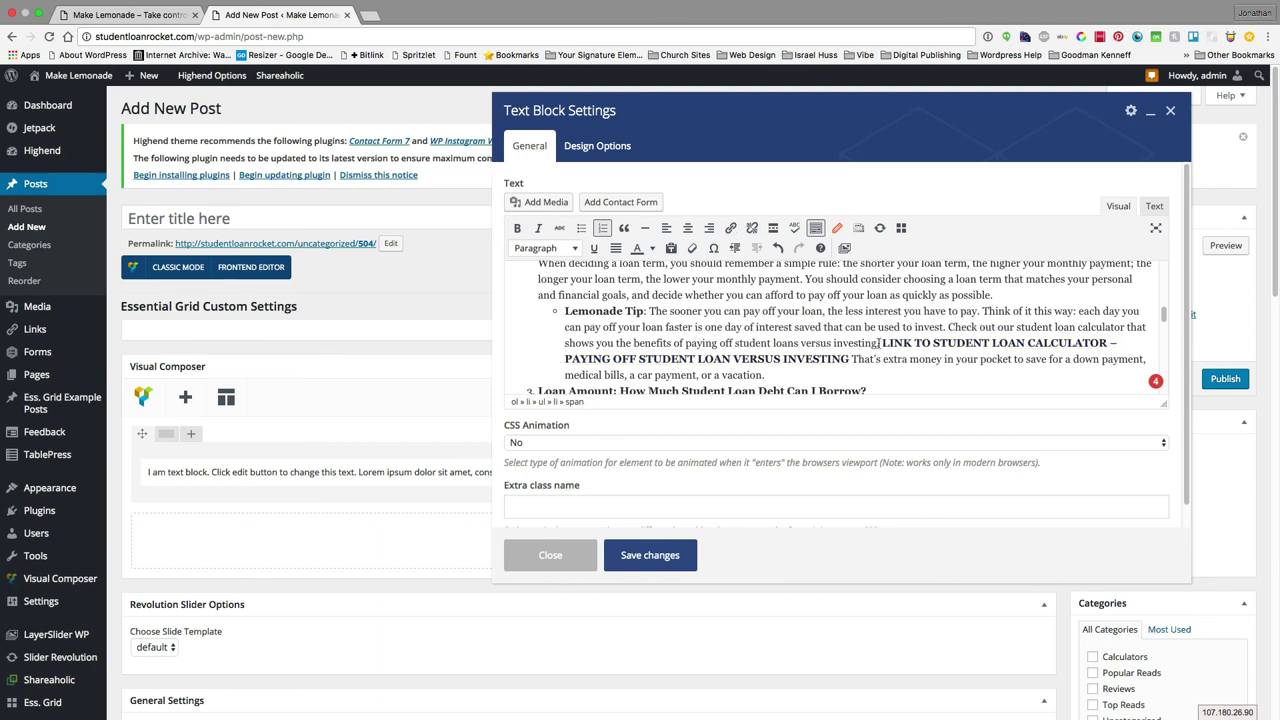
Step: Strip the '[LINK TO:' prefix and trailing 'Article]' from the Loan Amount article note
{"action": "scroll", "coordinate": [874, 343], "scroll_direction": "down", "scroll_amount": 5}
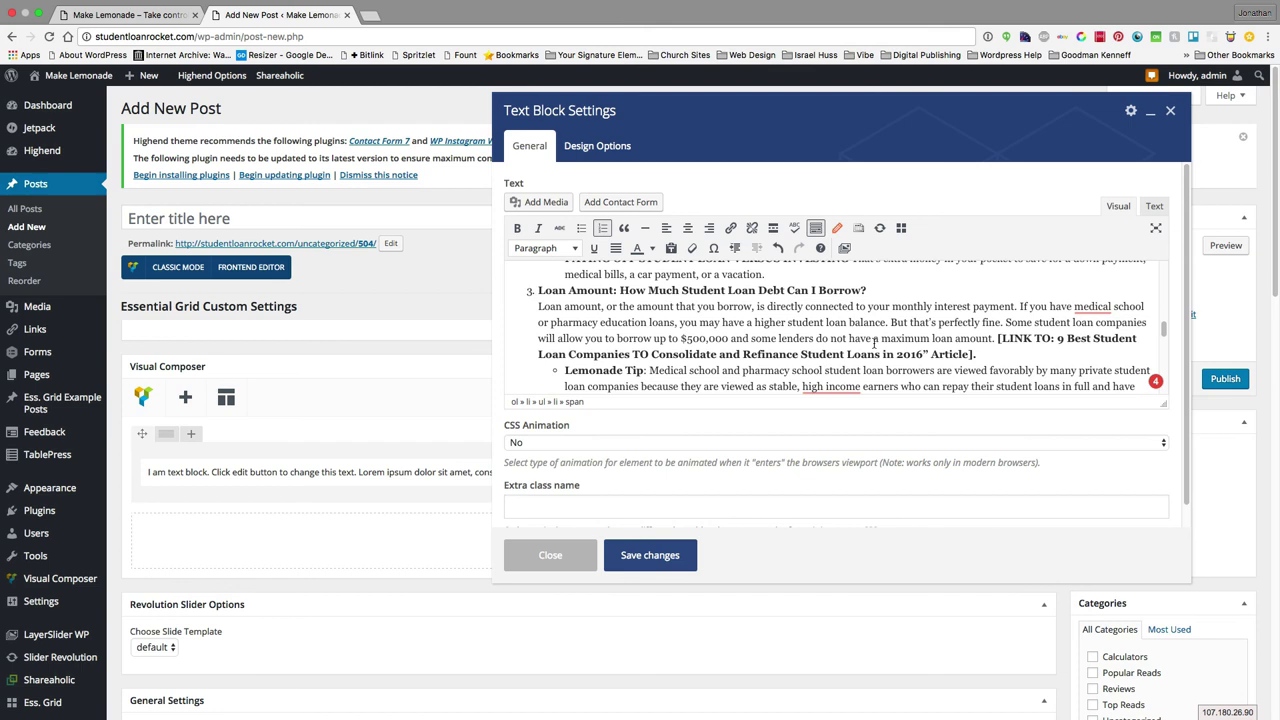
{"action": "left_click_drag", "start_coordinate": [999, 340], "coordinate": [1058, 331]}
{"action": "key", "text": "BackSpace"}
{"action": "left_click", "coordinate": [946, 354]}
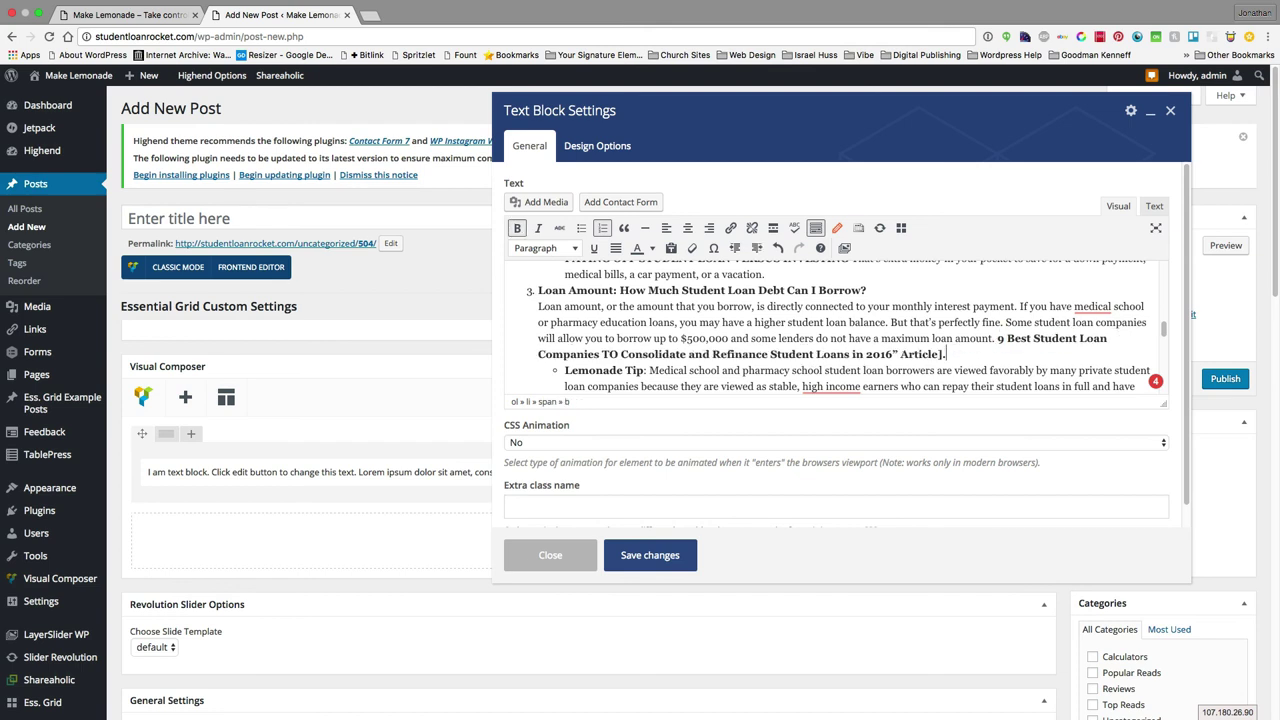
{"action": "left_click_drag", "start_coordinate": [946, 354], "coordinate": [892, 354]}
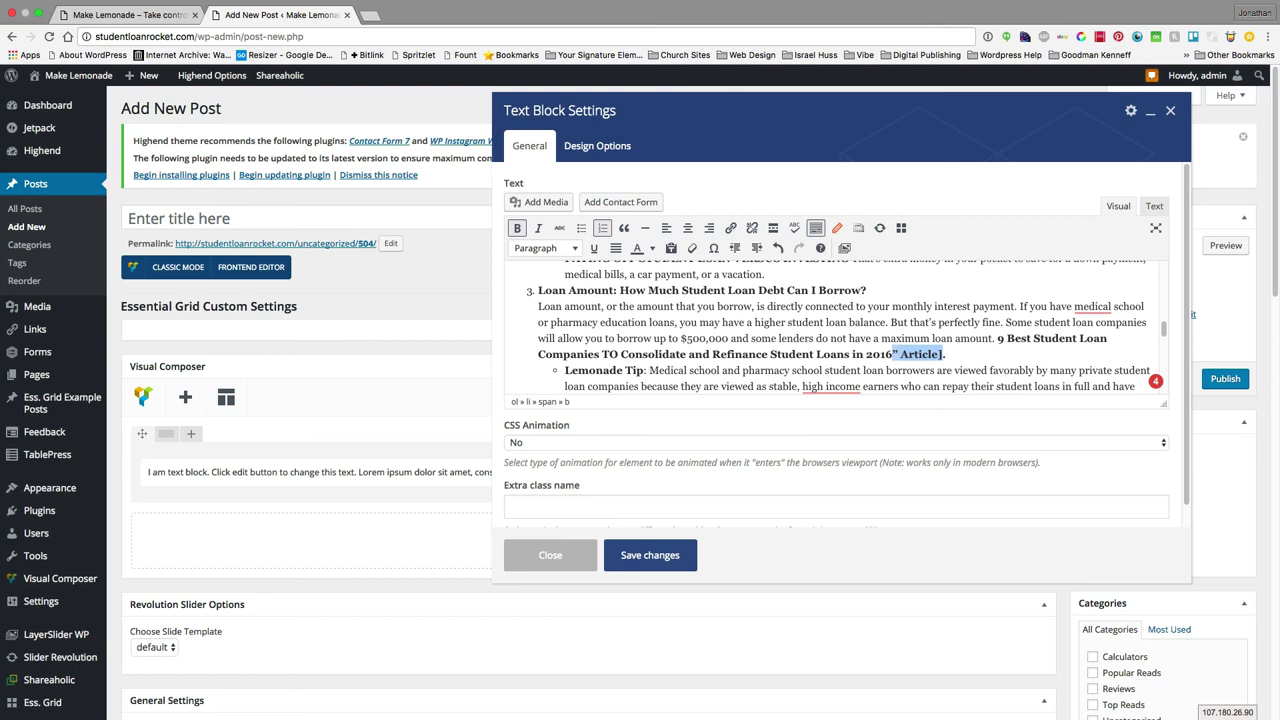
{"action": "key", "text": "BackSpace"}
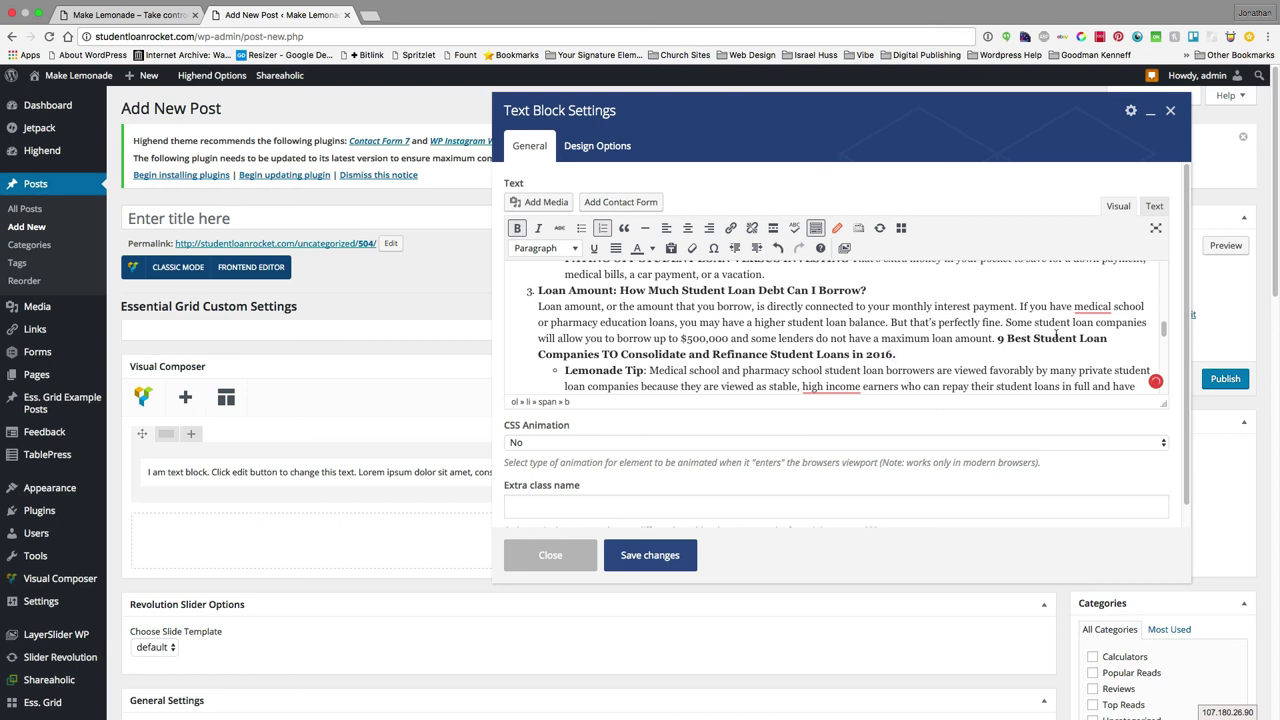
Step: Link the '9 Best Student Loan Companies' title to The 9 Best Lenders post
{"action": "left_click", "coordinate": [997, 338], "text": "shift"}
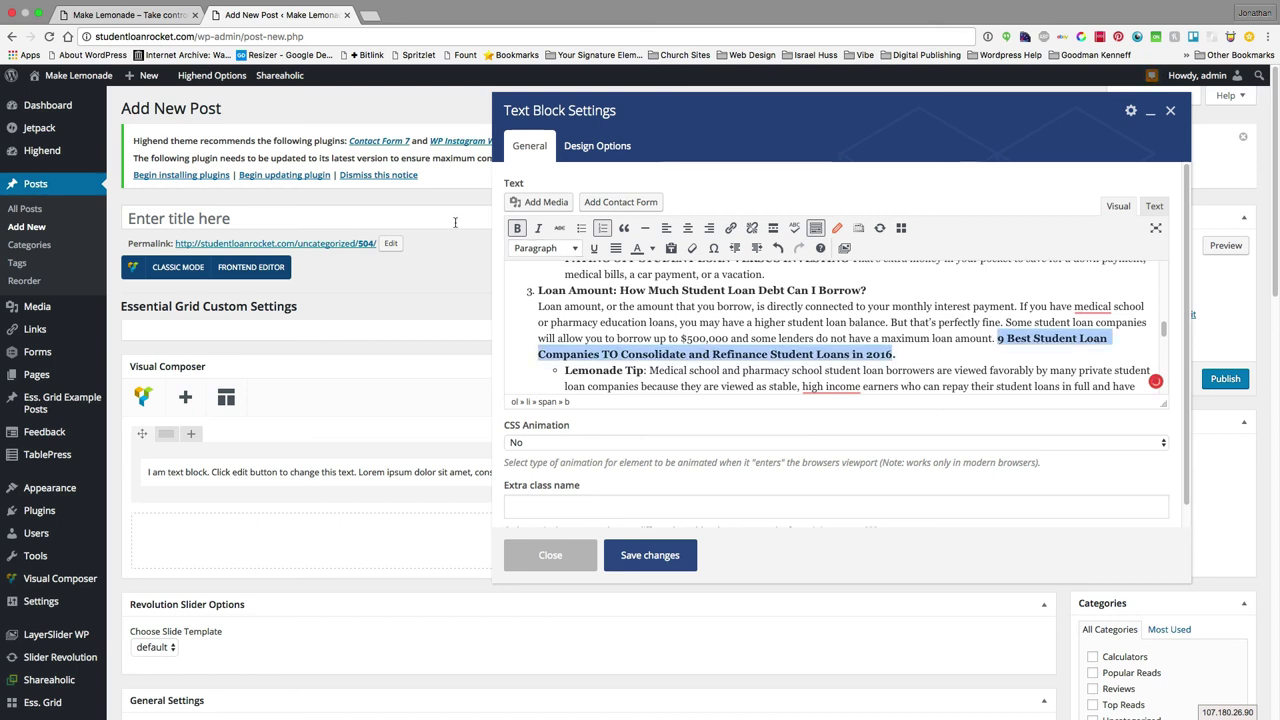
{"action": "left_click", "coordinate": [730, 228]}
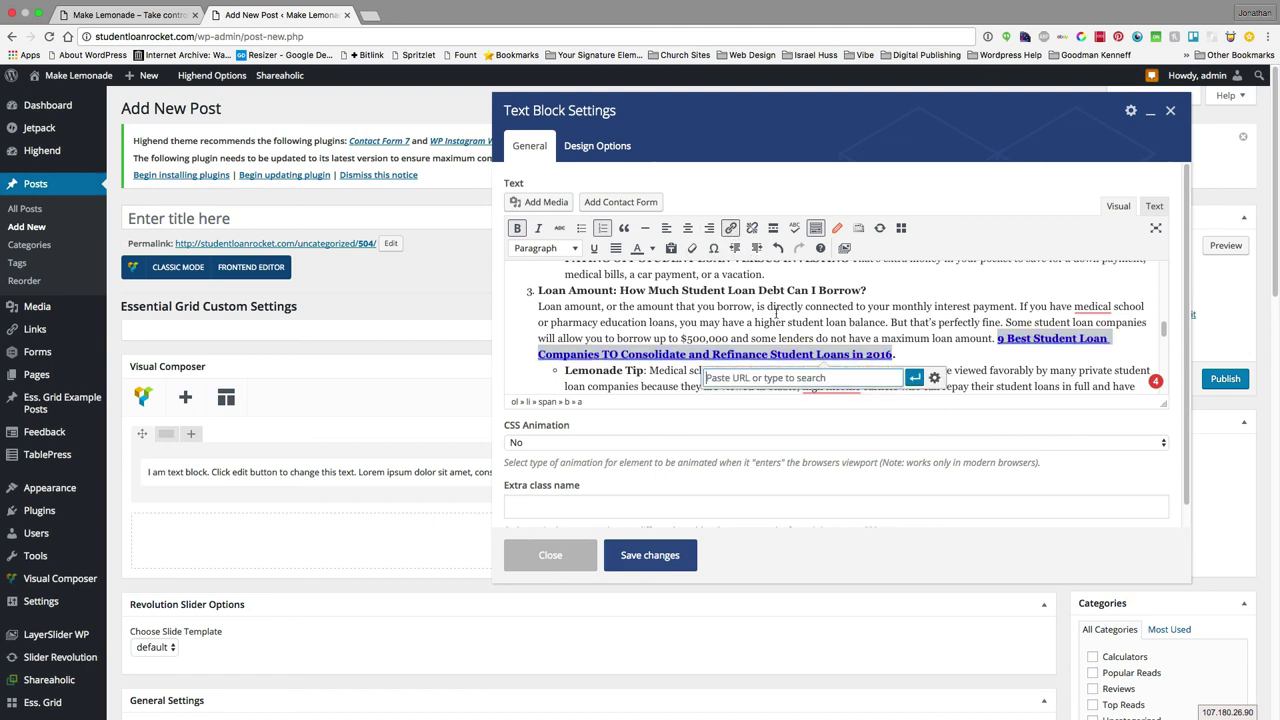
{"action": "type", "text": "best student loan"}
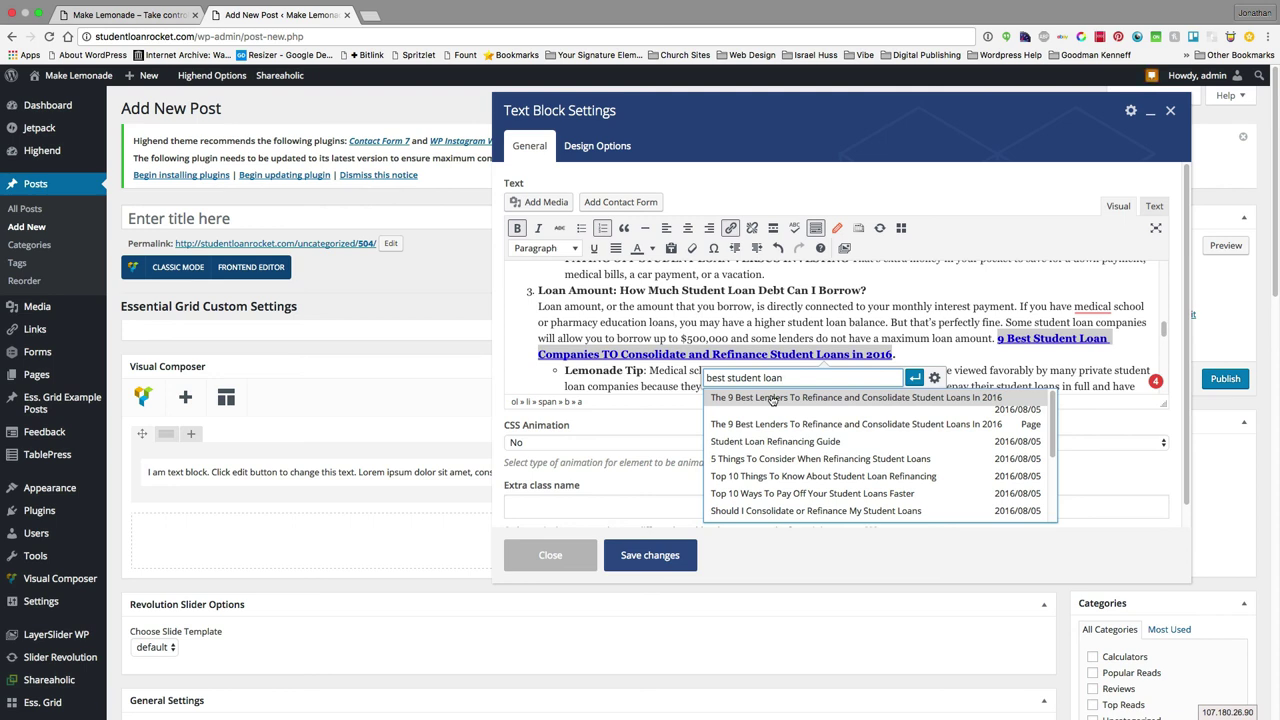
{"action": "left_click", "coordinate": [772, 398]}
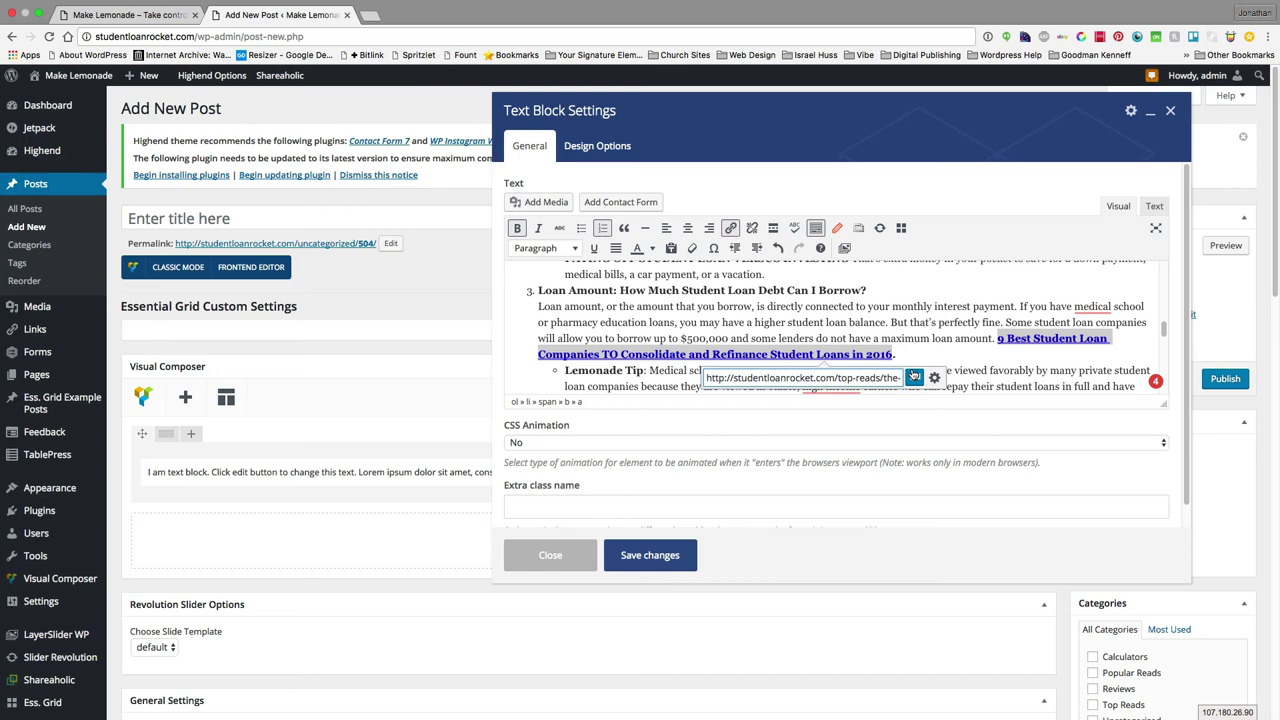
{"action": "left_click", "coordinate": [916, 378]}
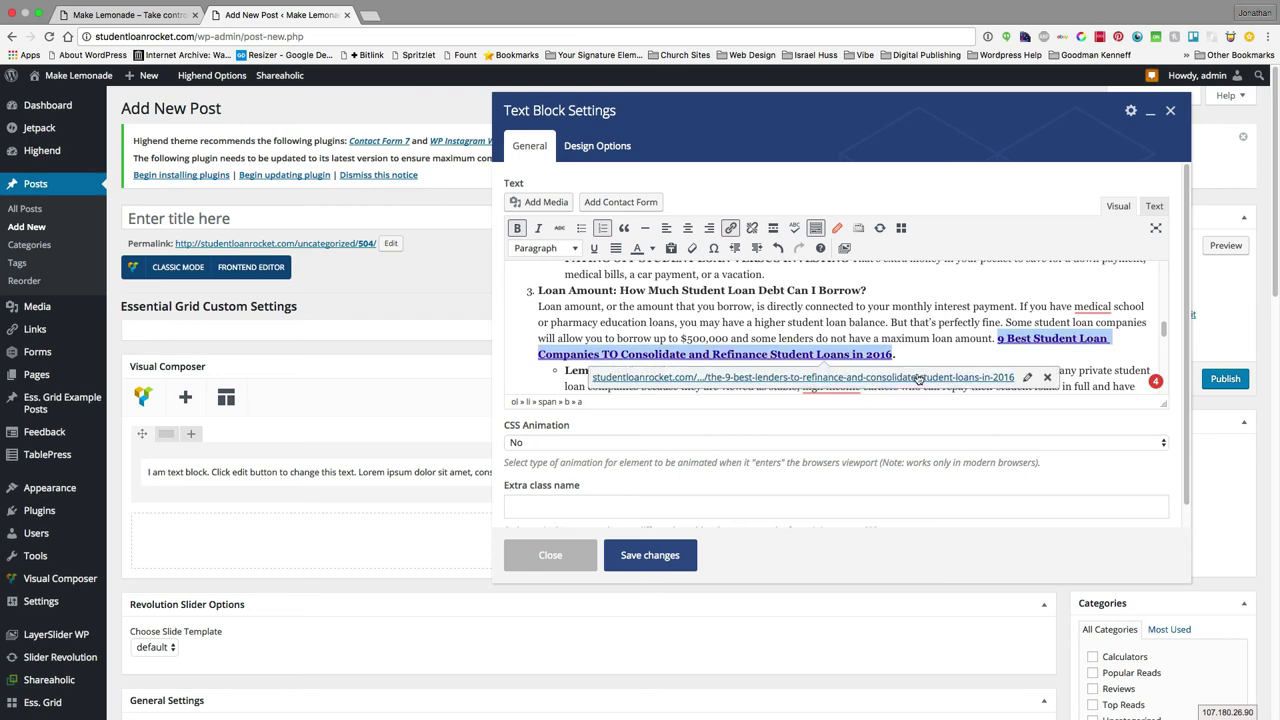
{"action": "scroll", "coordinate": [709, 345], "scroll_direction": "down", "scroll_amount": 5}
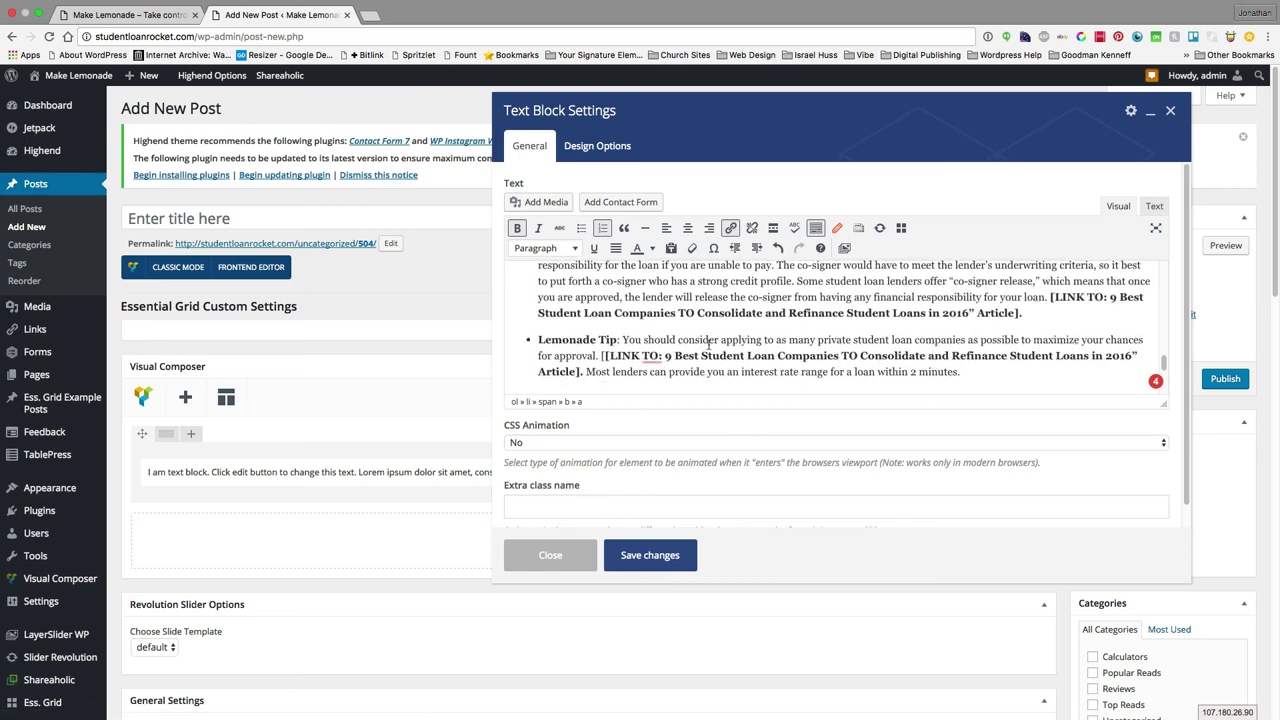
{"action": "scroll", "coordinate": [709, 343], "scroll_direction": "up", "scroll_amount": 6}
{"action": "scroll", "coordinate": [709, 345], "scroll_direction": "up", "scroll_amount": 5}
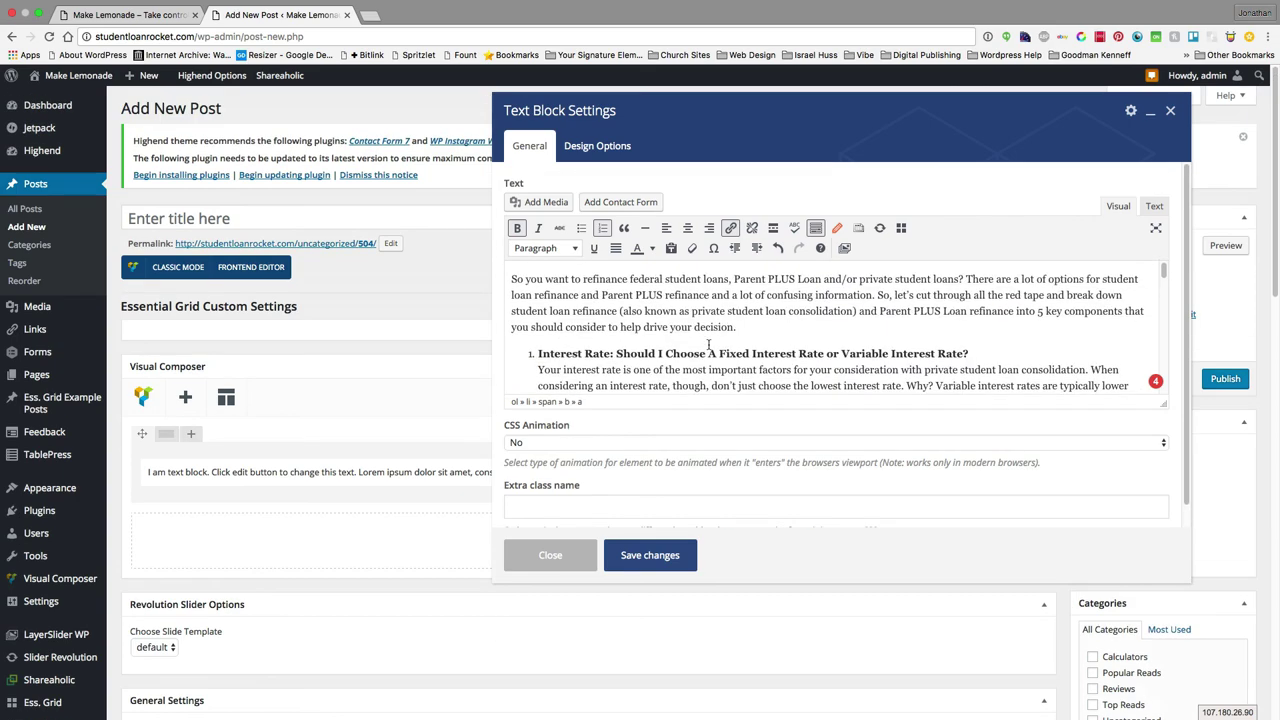
Step: Save the text block, reopen its editor, and scroll to the customer service section
{"action": "left_click", "coordinate": [662, 557]}
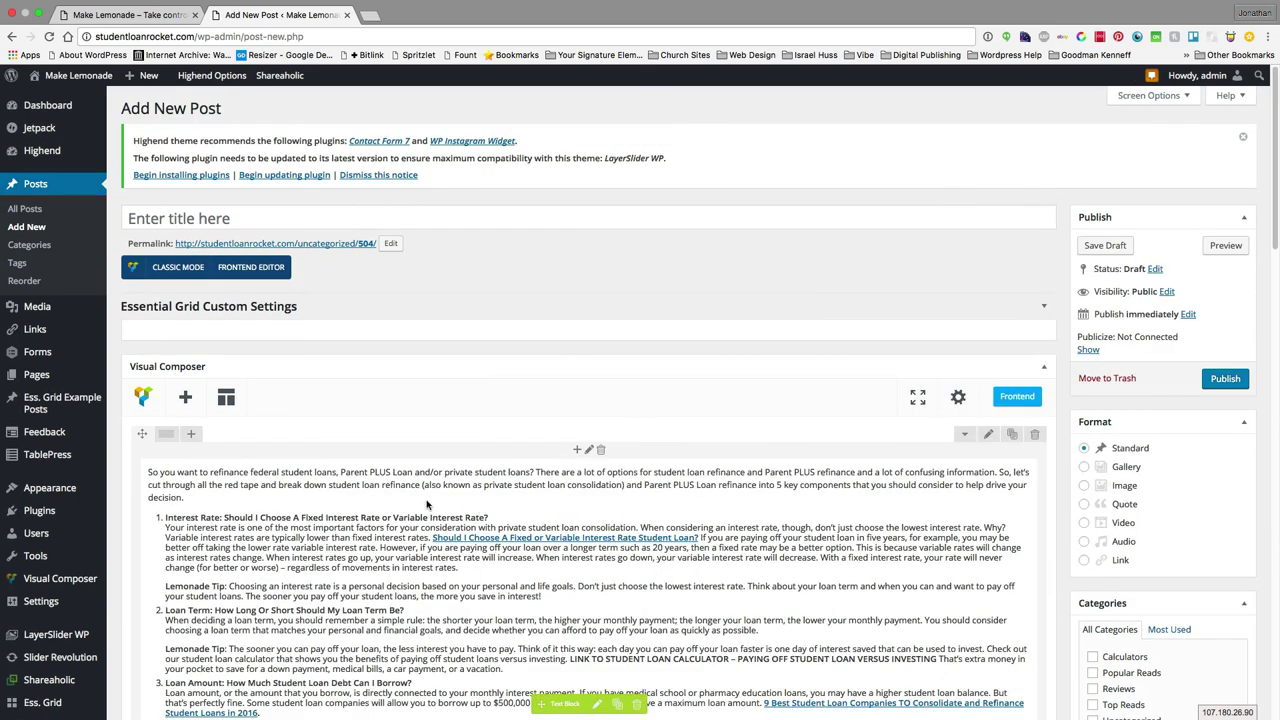
{"action": "scroll", "coordinate": [426, 505], "scroll_direction": "down", "scroll_amount": 8}
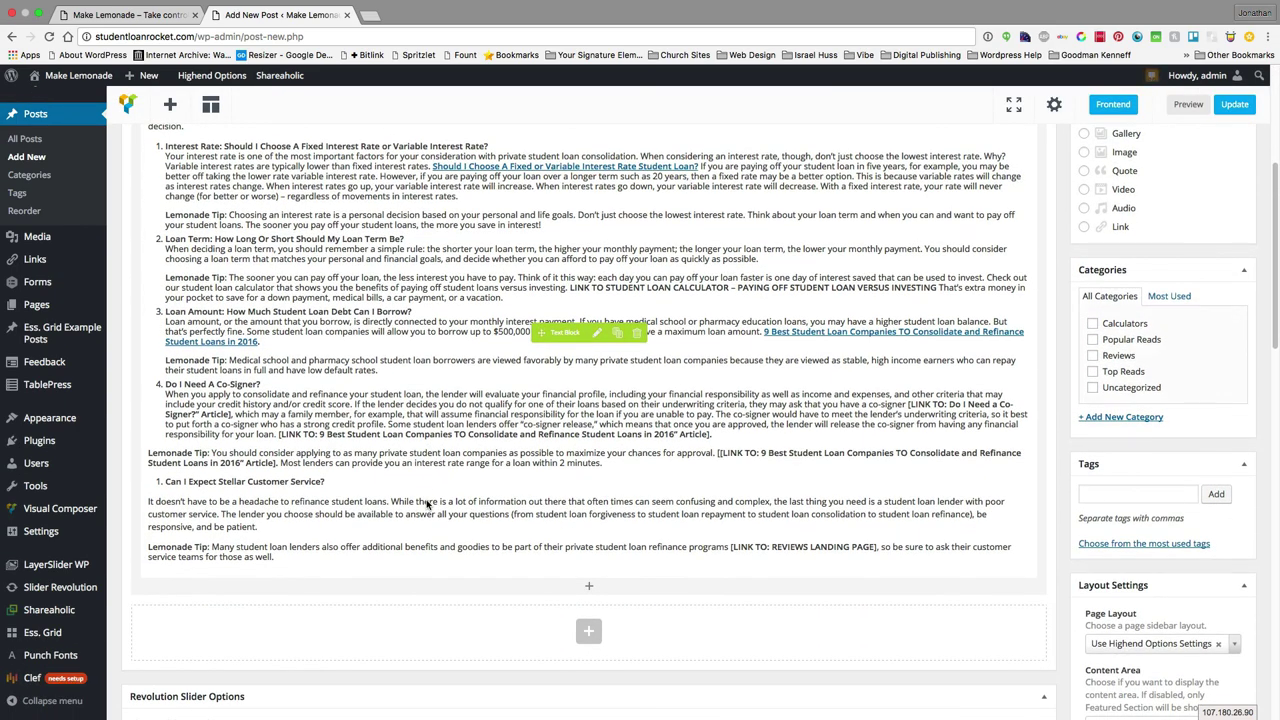
{"action": "left_click", "coordinate": [596, 334]}
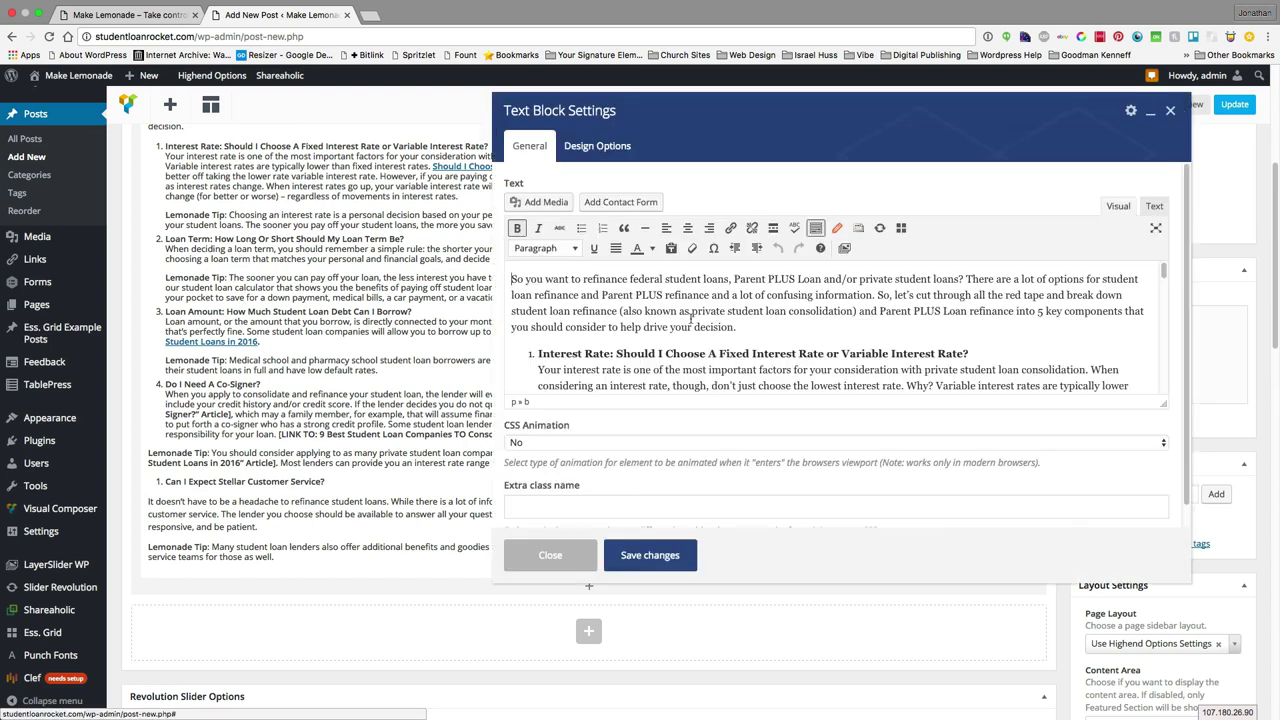
{"action": "scroll", "coordinate": [758, 328], "scroll_direction": "down", "scroll_amount": 15}
{"action": "scroll", "coordinate": [758, 328], "scroll_direction": "down", "scroll_amount": 3}
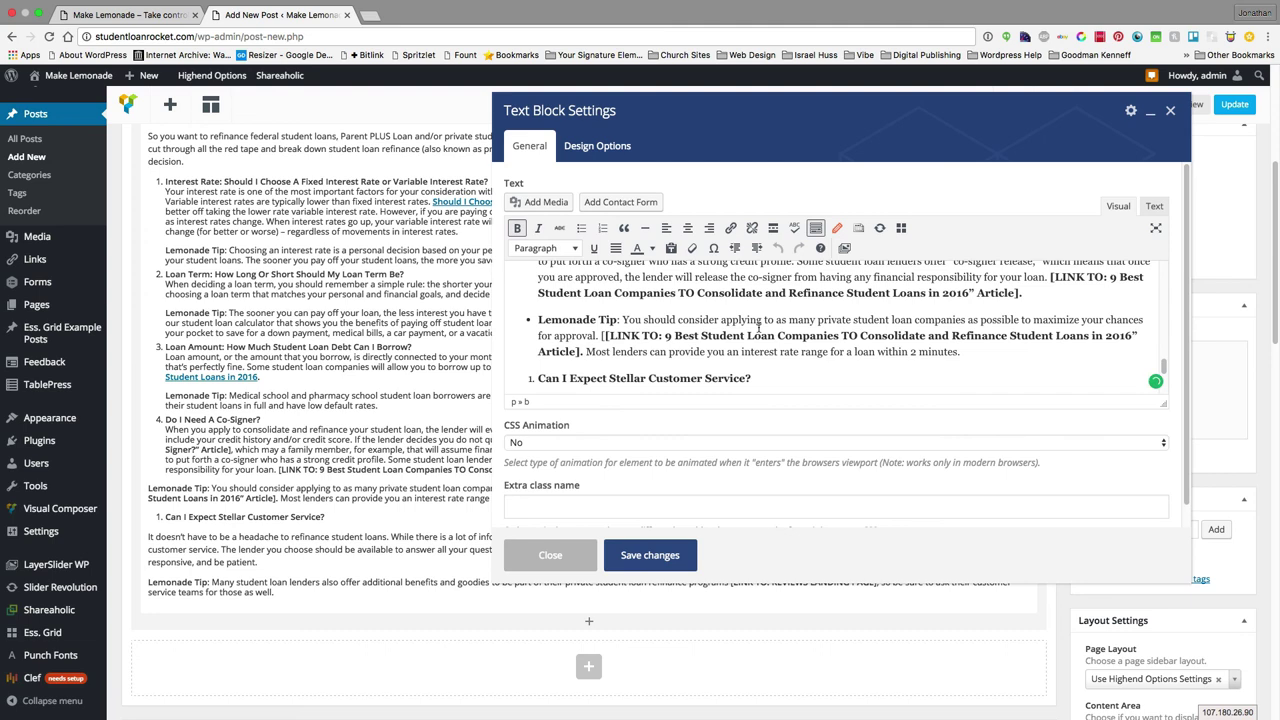
Step: Move the customer service heading onto its own line and nest the Lemonade Tip beneath as a bullet
{"action": "left_click", "coordinate": [534, 291]}
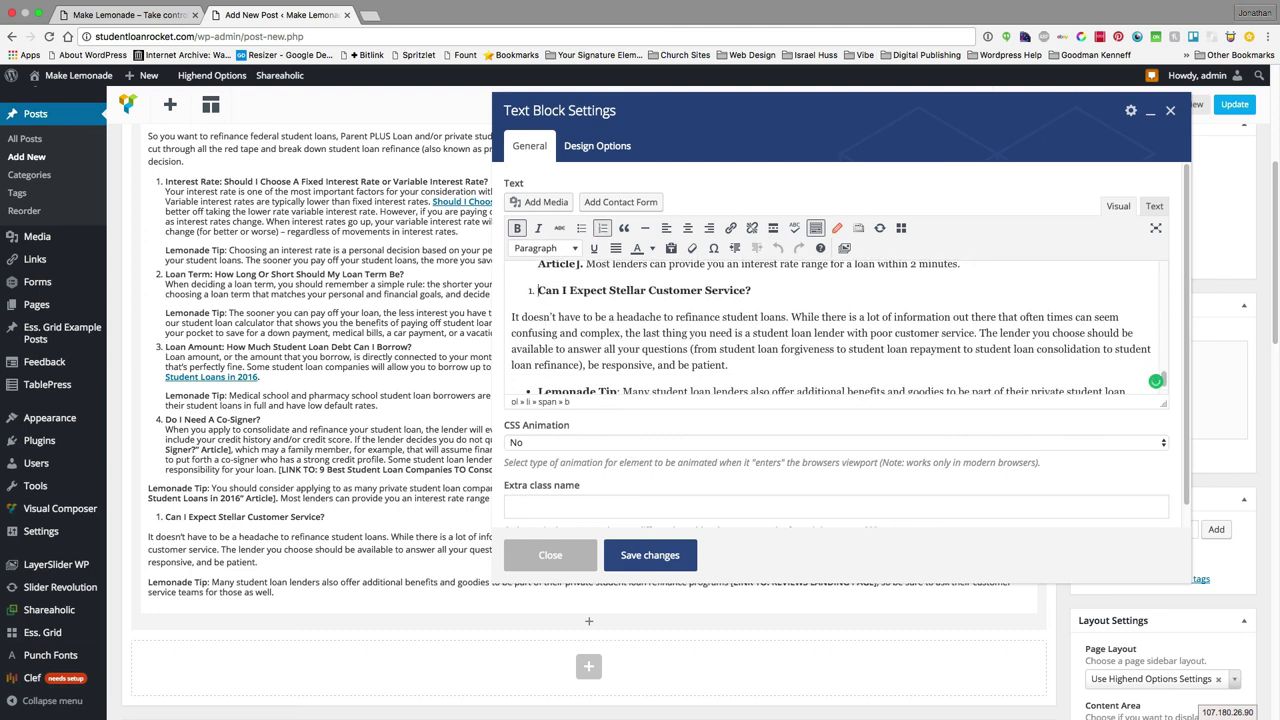
{"action": "key", "text": "BackSpace"}
{"action": "key", "text": "BackSpace"}
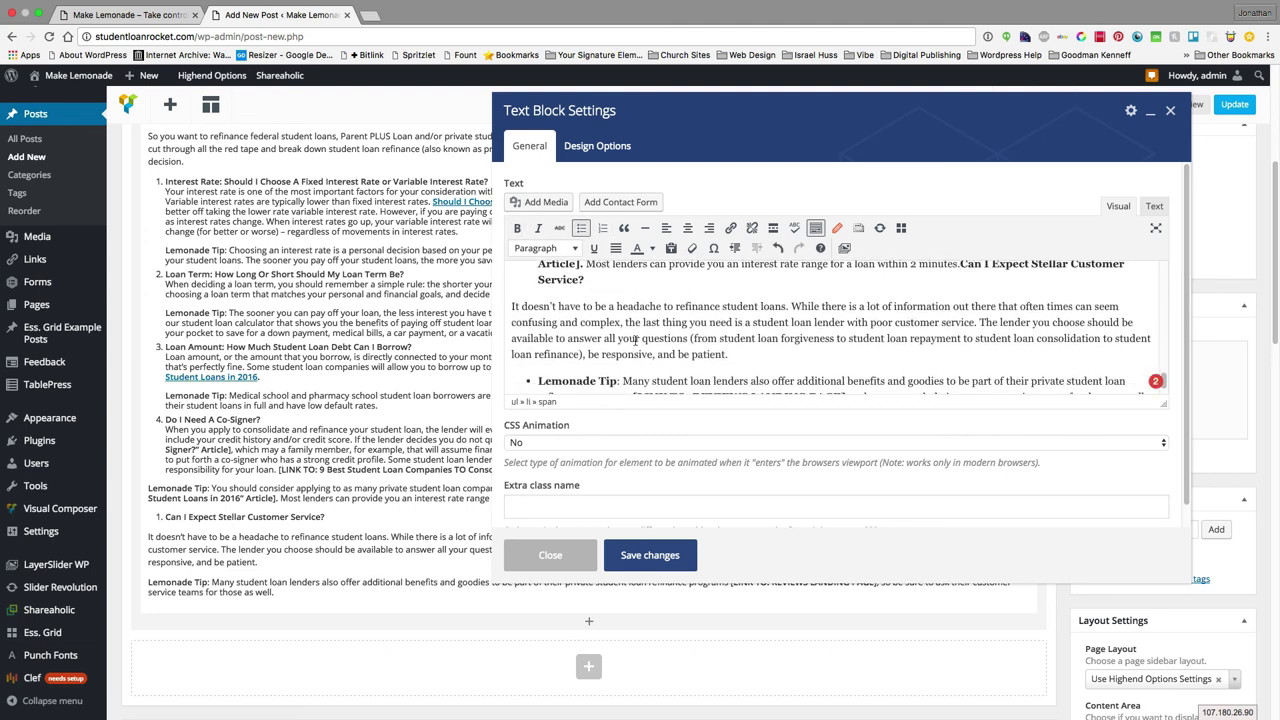
{"action": "key", "text": "Return"}
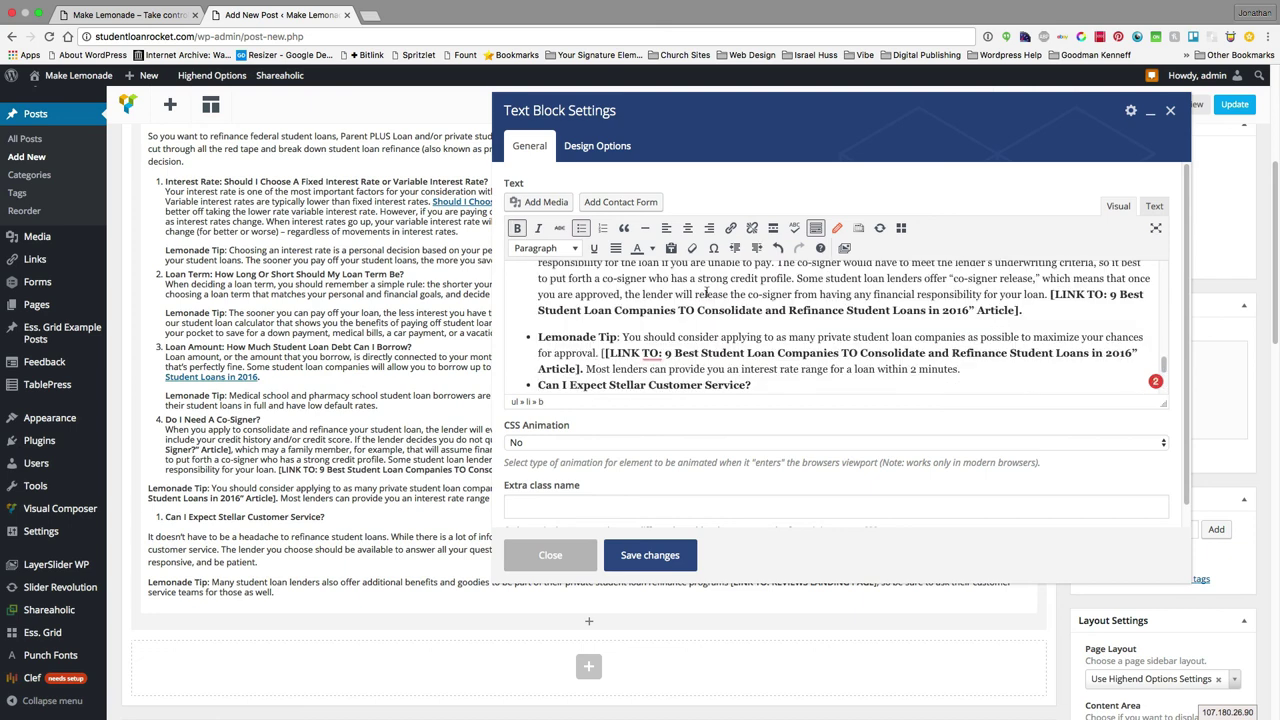
{"action": "left_click", "coordinate": [538, 337]}
{"action": "key", "text": "alt+shift+o"}
{"action": "key", "text": "Tab"}
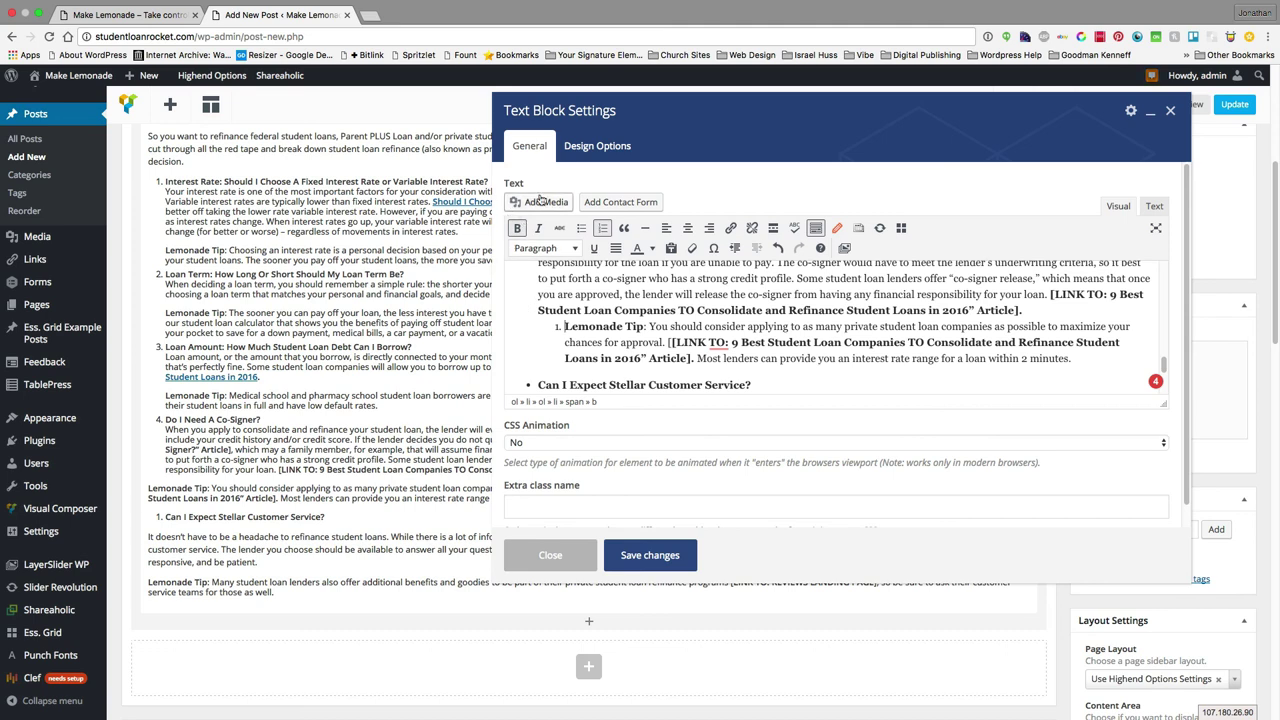
{"action": "left_click", "coordinate": [581, 228]}
Step: Promote 'Can I Expect Stellar Customer Service?' to numbered item 5 and merge its headache paragraph into it
{"action": "scroll", "coordinate": [573, 335], "scroll_direction": "down", "scroll_amount": 2}
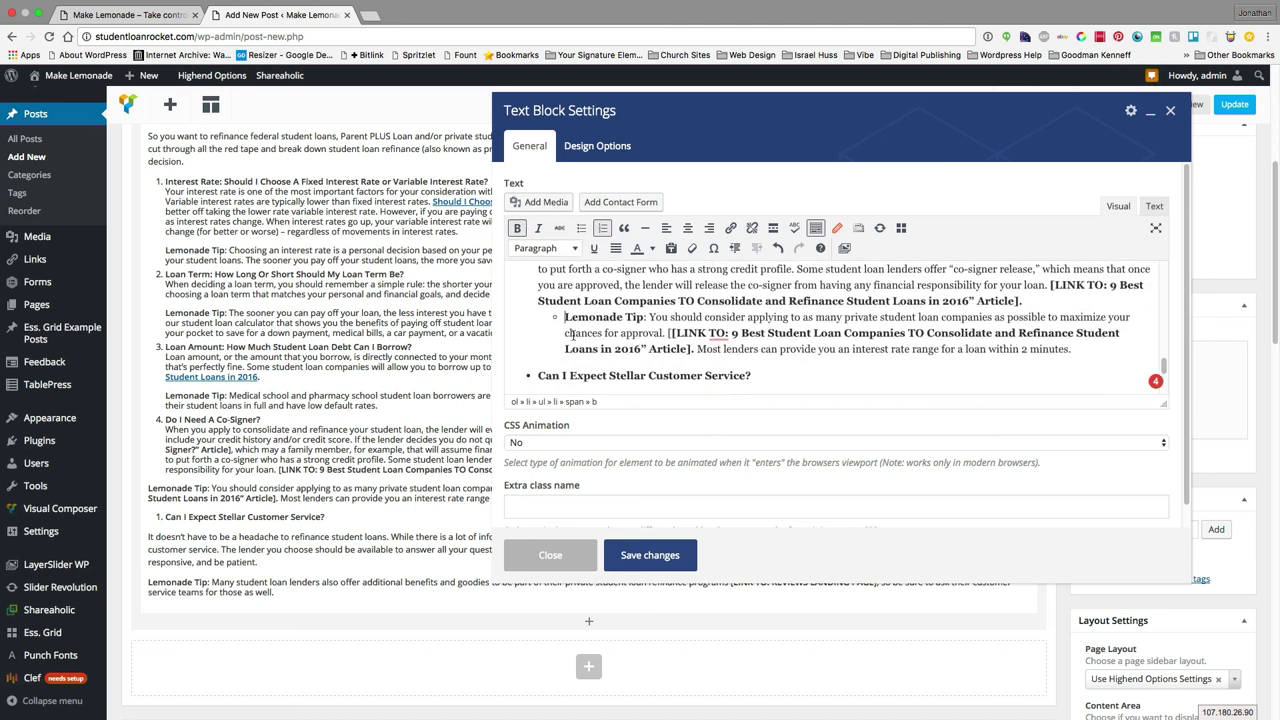
{"action": "left_click", "coordinate": [573, 338]}
{"action": "key", "text": "BackSpace"}
{"action": "key", "text": "Return"}
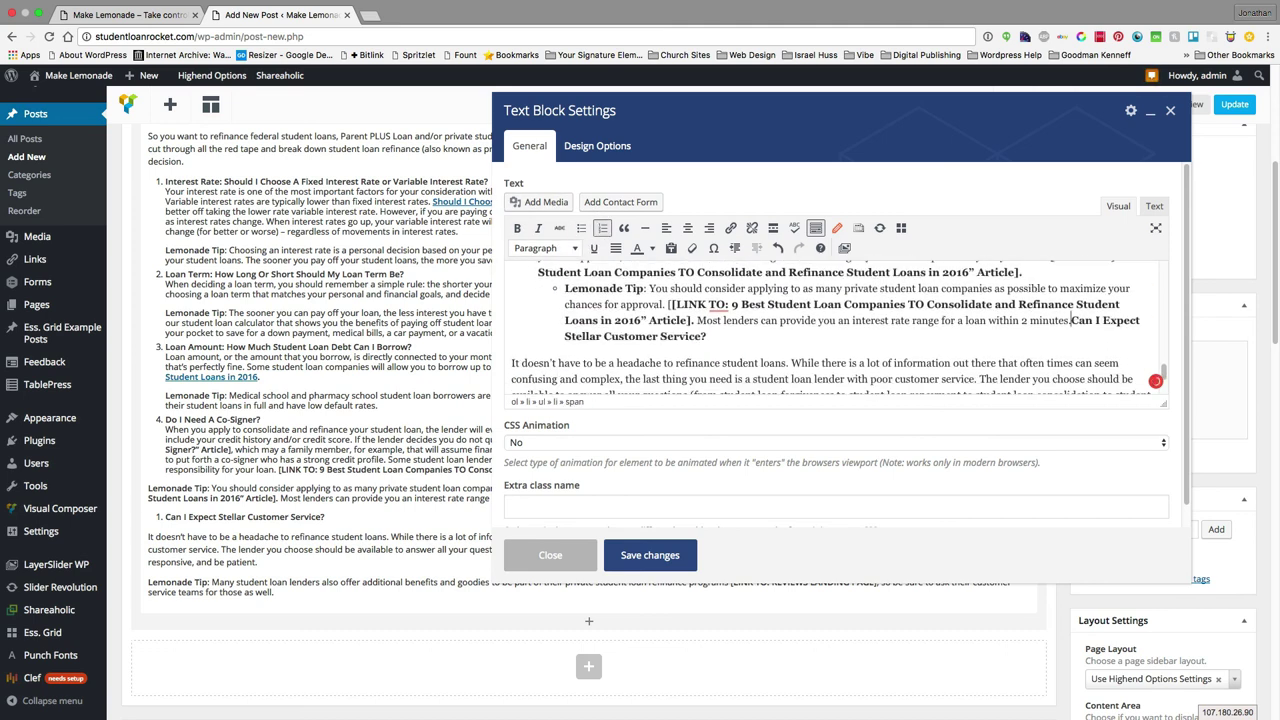
{"action": "key", "text": "shift+Tab"}
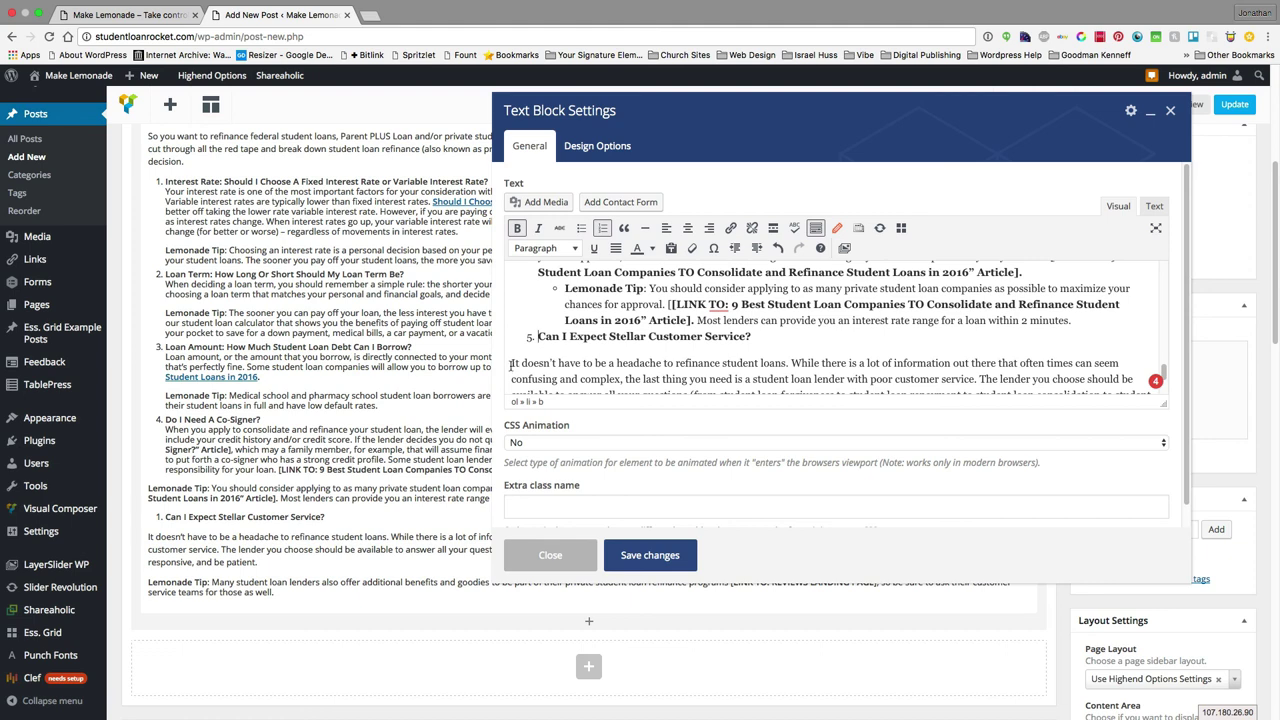
{"action": "left_click", "coordinate": [511, 365]}
{"action": "key", "text": "BackSpace"}
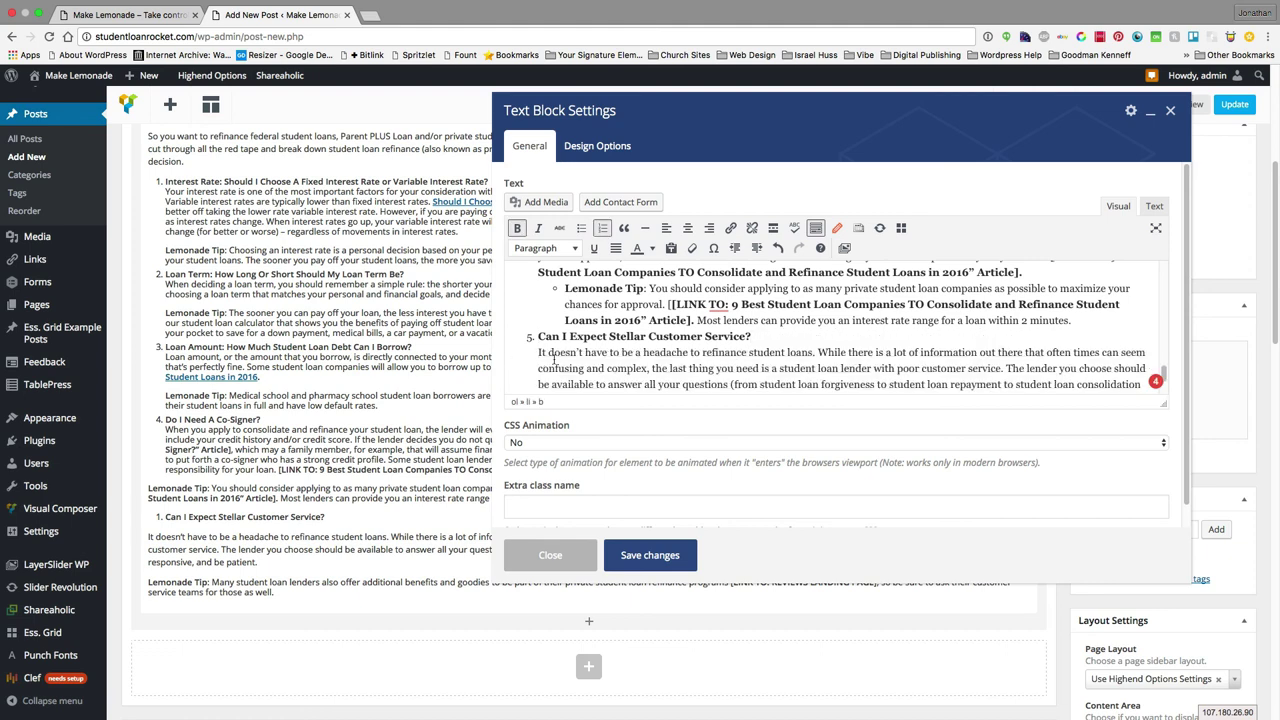
Step: Indent the last Lemonade Tip as a bulleted sub-item under item 5 and save the block changes
{"action": "scroll", "coordinate": [553, 358], "scroll_direction": "down", "scroll_amount": 2}
{"action": "left_click", "coordinate": [566, 327]}
{"action": "key", "text": "BackSpace"}
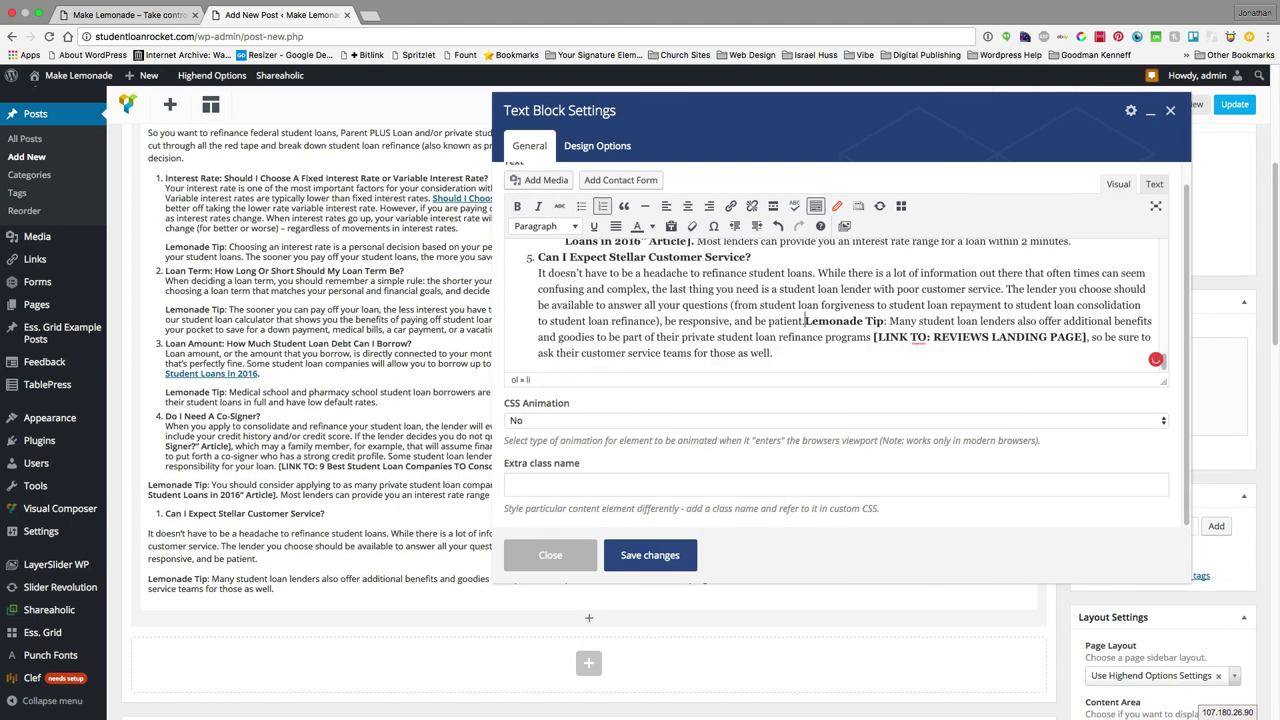
{"action": "key", "text": "Return"}
{"action": "key", "text": "Tab"}
{"action": "left_click", "coordinate": [582, 205]}
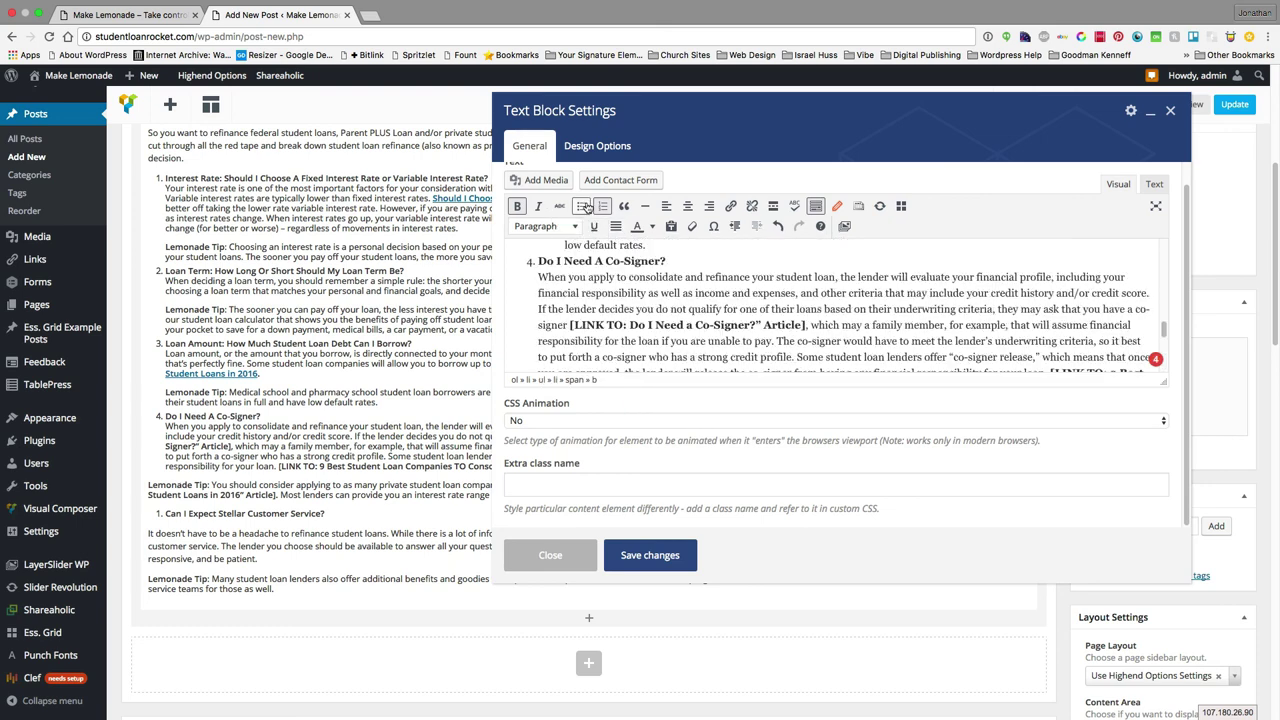
{"action": "scroll", "coordinate": [724, 308], "scroll_direction": "down", "scroll_amount": 5}
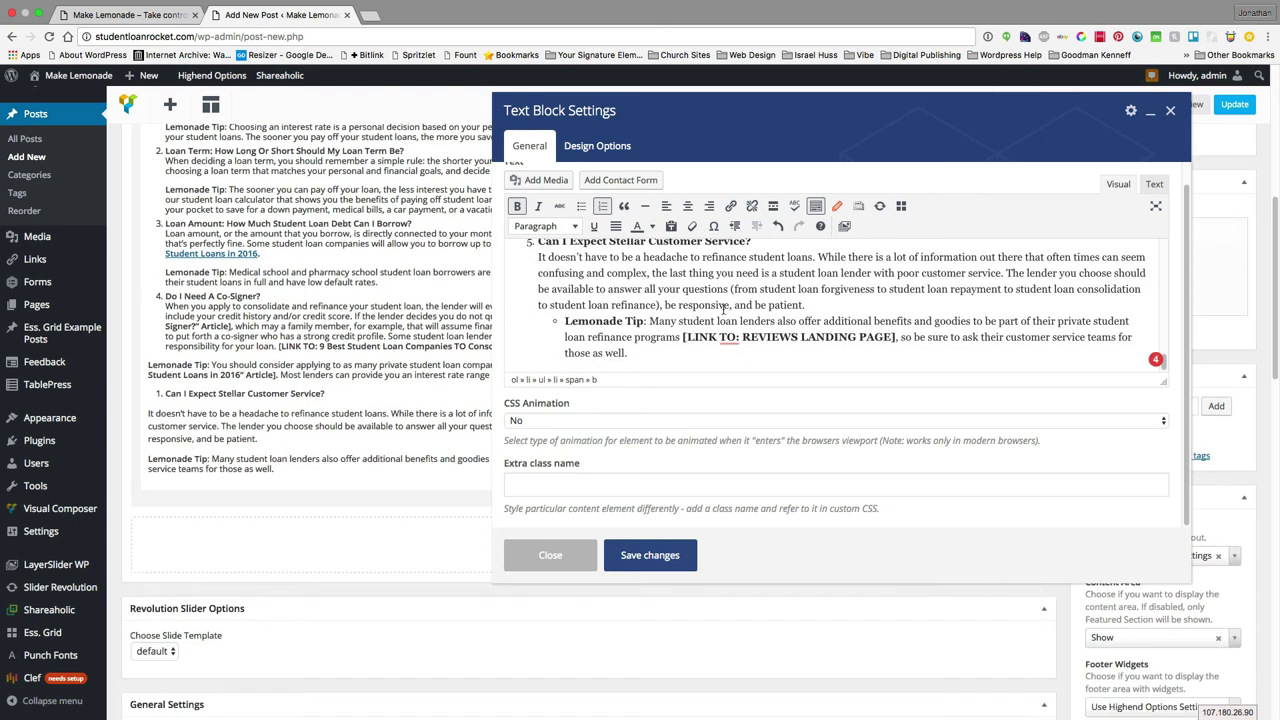
{"action": "scroll", "coordinate": [724, 308], "scroll_direction": "down", "scroll_amount": 1}
{"action": "left_click", "coordinate": [690, 552]}
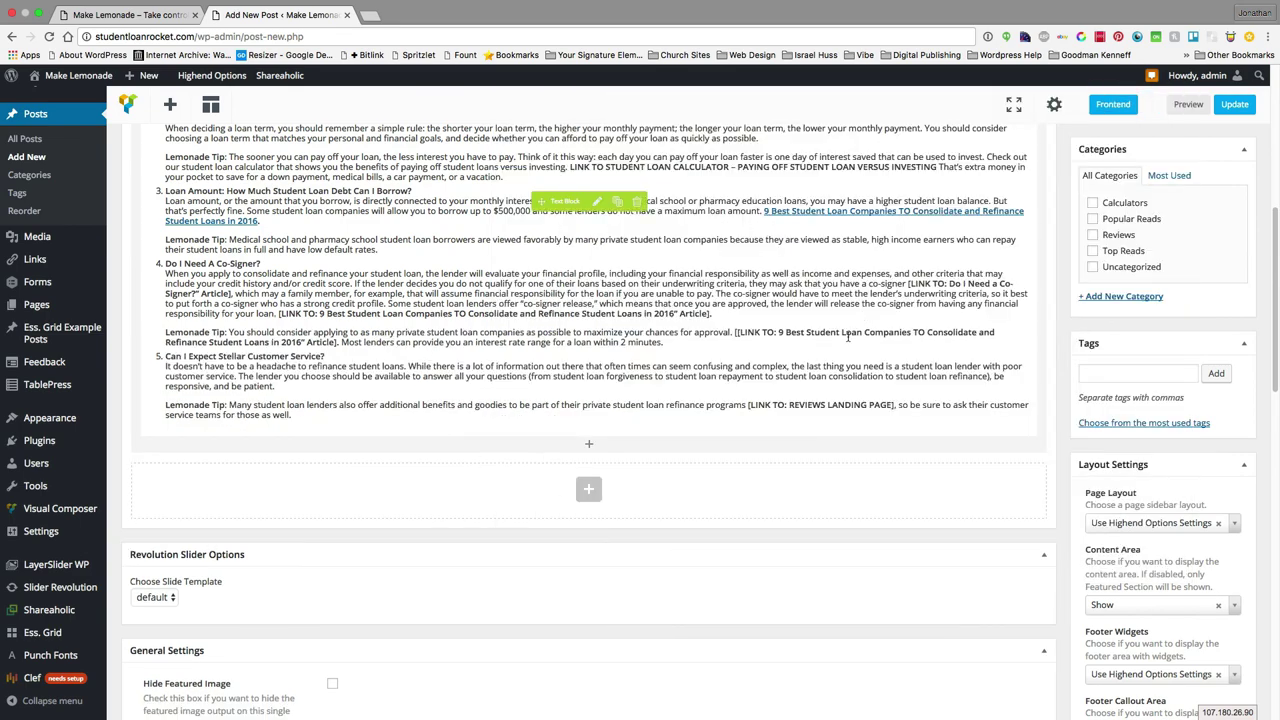
{"action": "scroll", "coordinate": [848, 338], "scroll_direction": "up", "scroll_amount": 3}
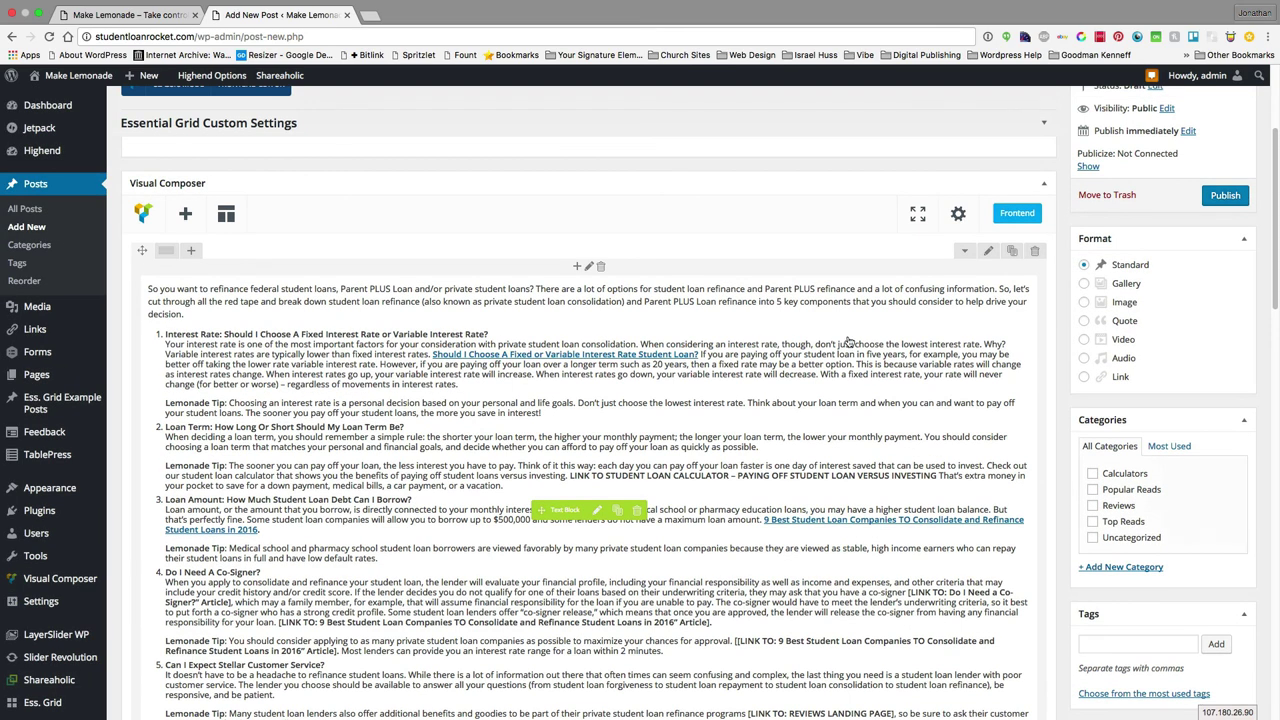
Step: Copy the article title from Pages into the post title: '5 Things To Consider When Refinancing Student Loans'
{"action": "key", "text": "super+Tab"}
{"action": "triple_click", "coordinate": [591, 170]}
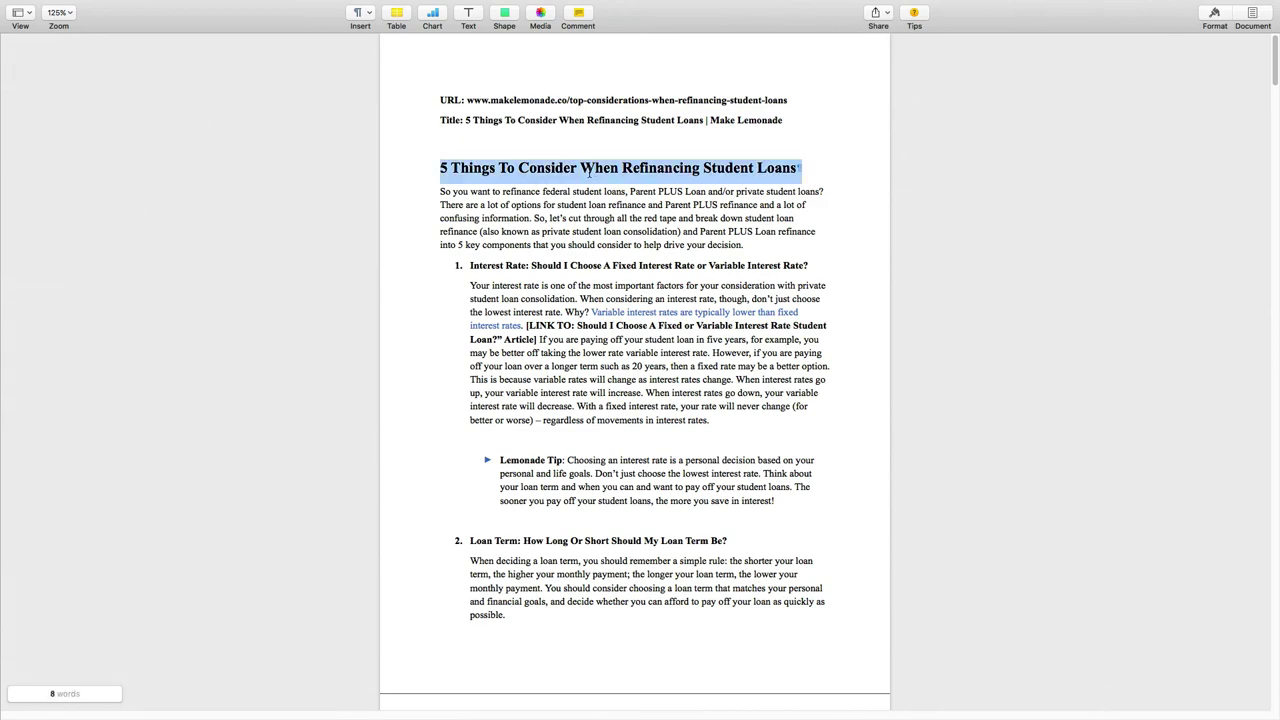
{"action": "key", "text": "super+c"}
{"action": "key", "text": "super+Tab"}
{"action": "scroll", "coordinate": [407, 188], "scroll_direction": "up", "scroll_amount": 3}
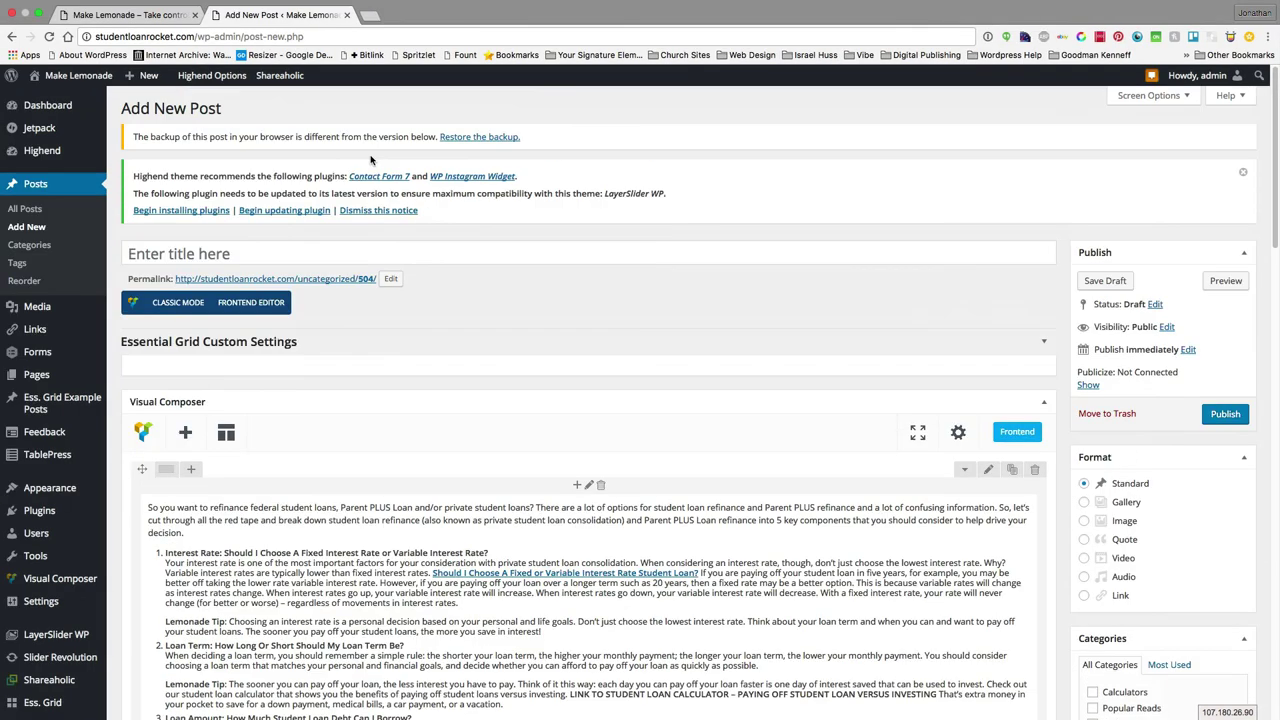
{"action": "left_click", "coordinate": [241, 250]}
{"action": "key", "text": "super+v"}
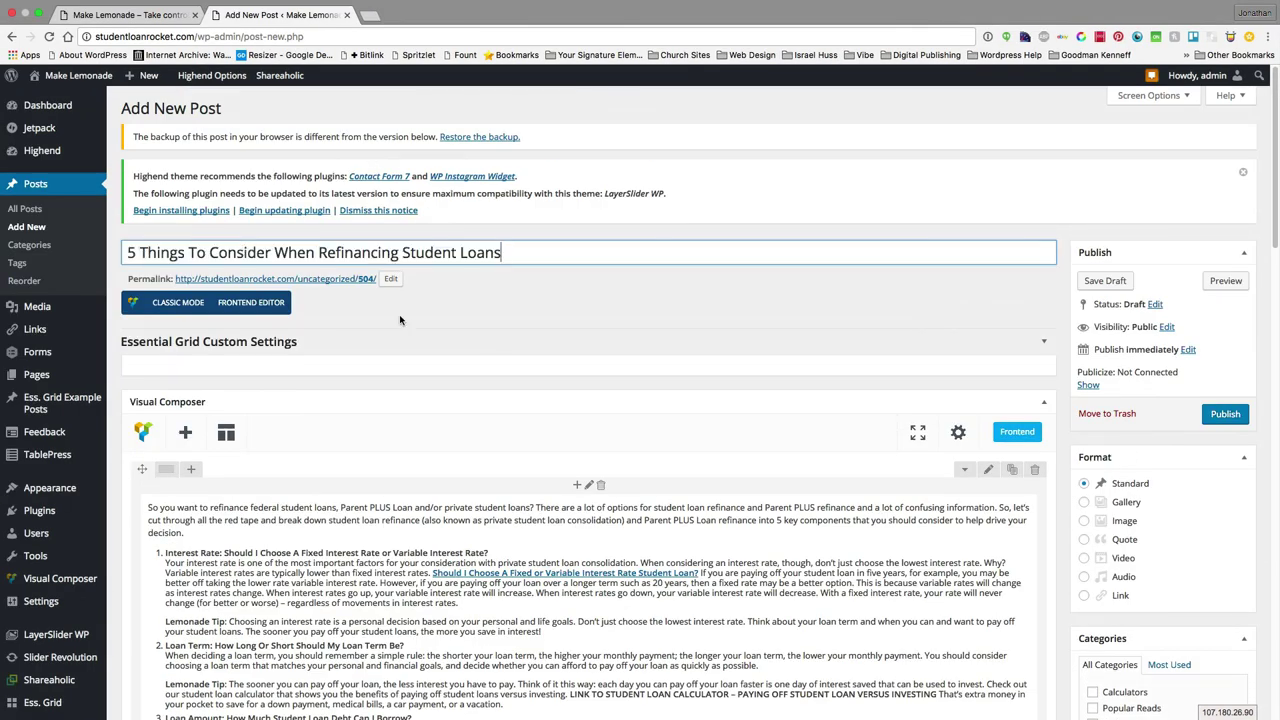
{"action": "scroll", "coordinate": [643, 402], "scroll_direction": "down", "scroll_amount": 1}
{"action": "scroll", "coordinate": [643, 402], "scroll_direction": "down", "scroll_amount": 1}
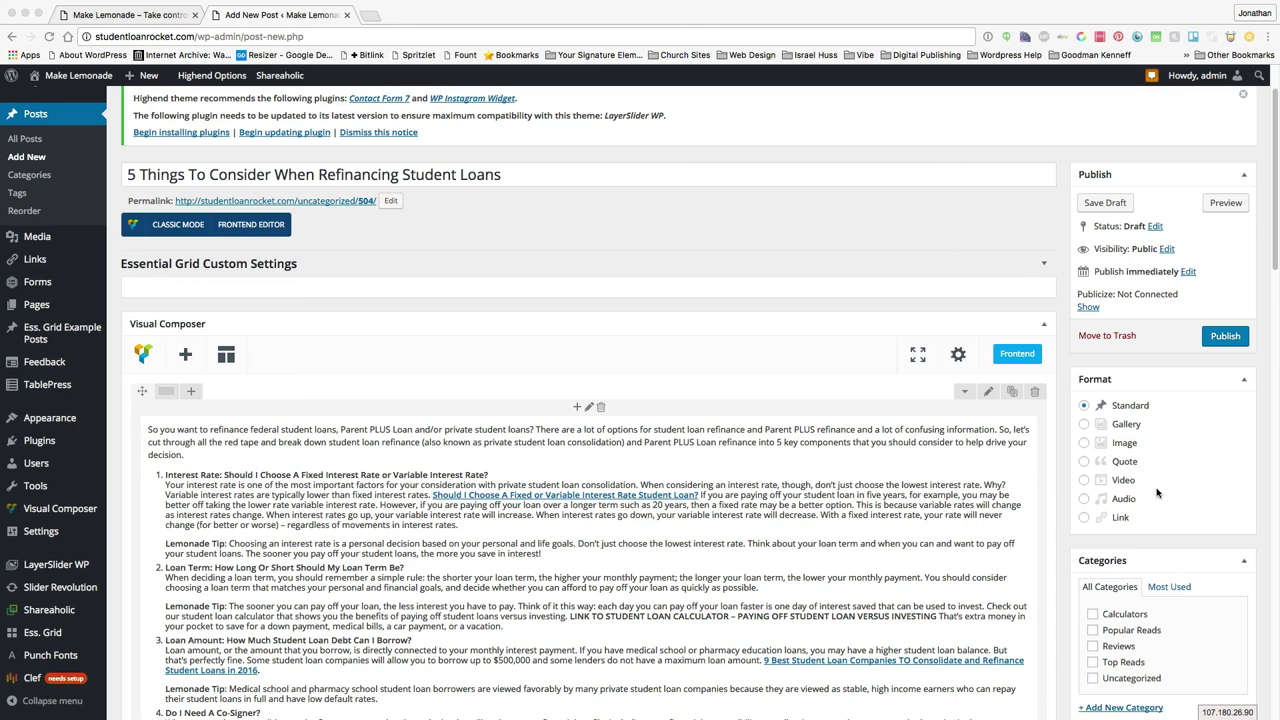
Step: Tick the Top Reads checkbox in the post's Categories box
{"action": "left_click", "coordinate": [1093, 664]}
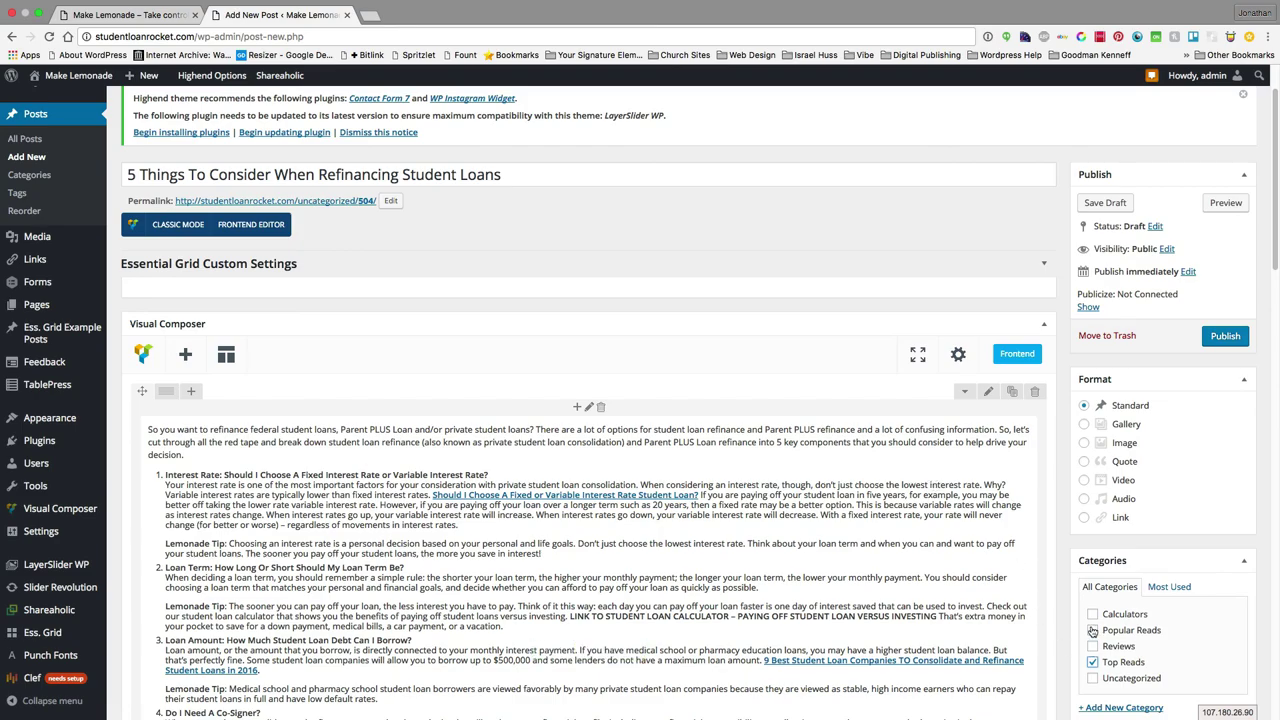
{"action": "scroll", "coordinate": [1080, 543], "scroll_direction": "down", "scroll_amount": 5}
{"action": "scroll", "coordinate": [1080, 543], "scroll_direction": "down", "scroll_amount": 2}
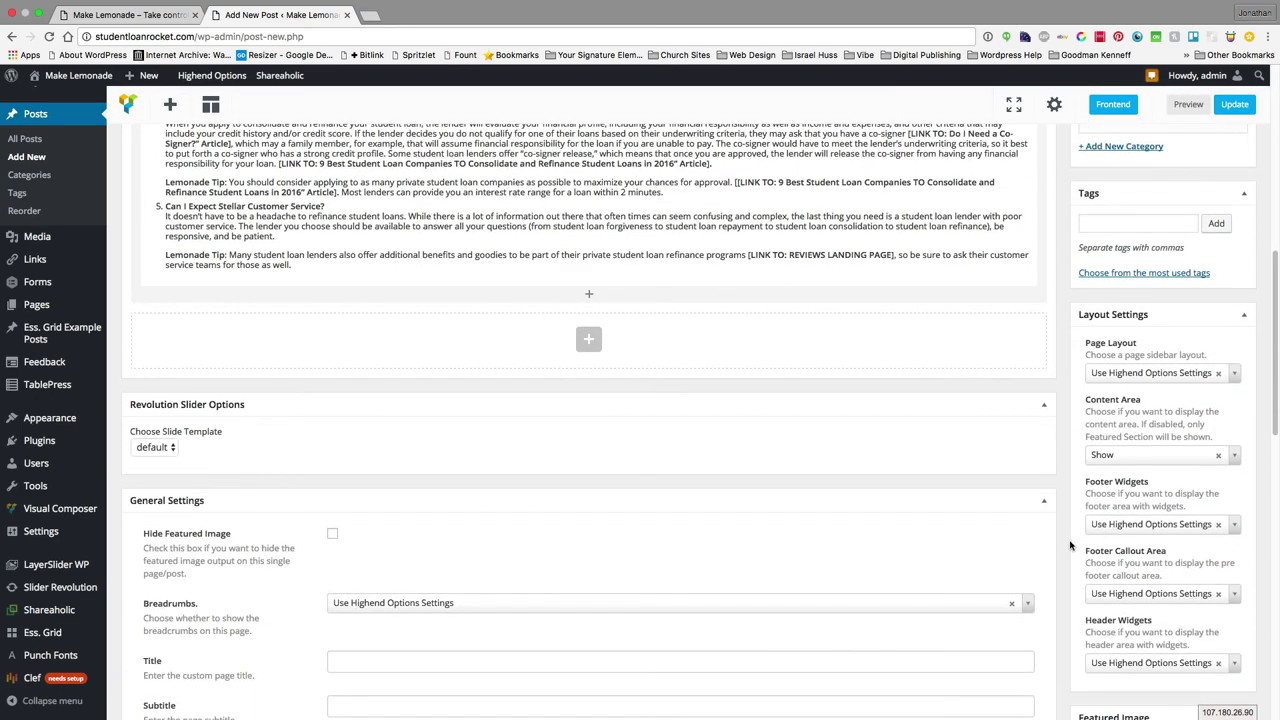
{"action": "scroll", "coordinate": [1068, 545], "scroll_direction": "up", "scroll_amount": 4}
{"action": "scroll", "coordinate": [1068, 545], "scroll_direction": "down", "scroll_amount": 3}
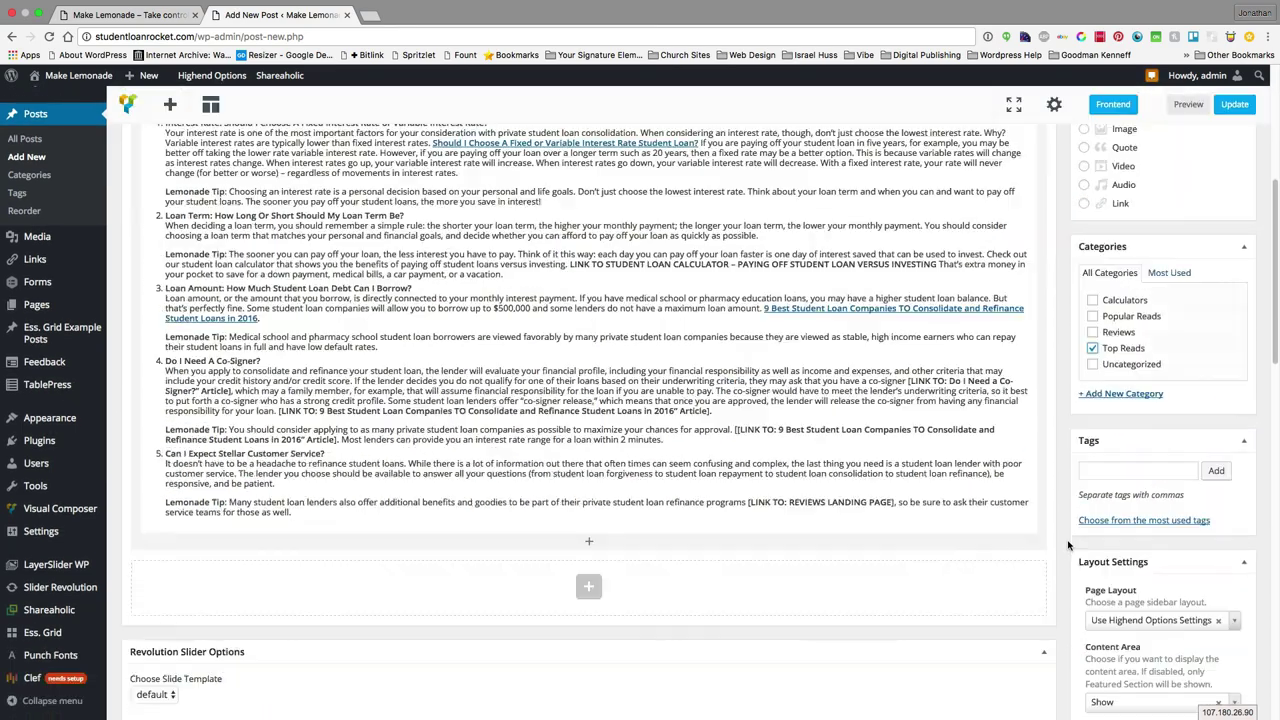
{"action": "scroll", "coordinate": [1068, 545], "scroll_direction": "down", "scroll_amount": 5}
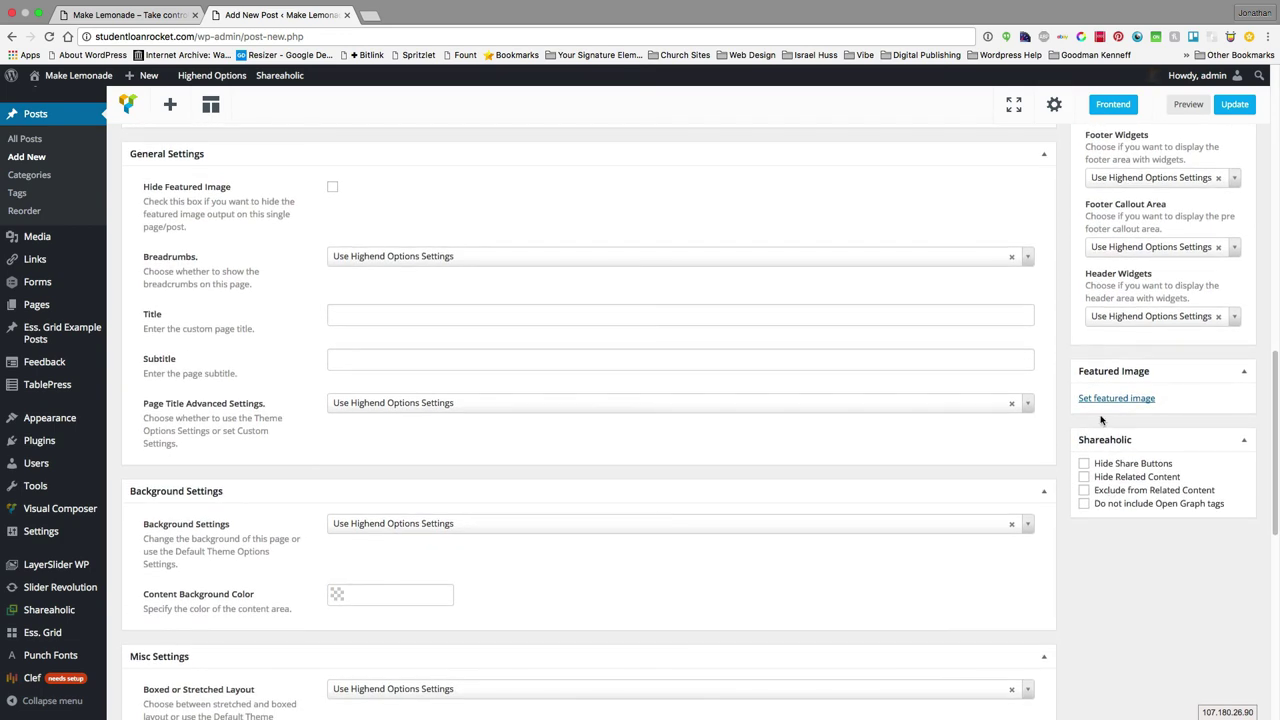
Step: Set student-loan-photo-24.jpeg, the grass-and-ball photo, as the post's featured image from the Media Library
{"action": "left_click", "coordinate": [1114, 399]}
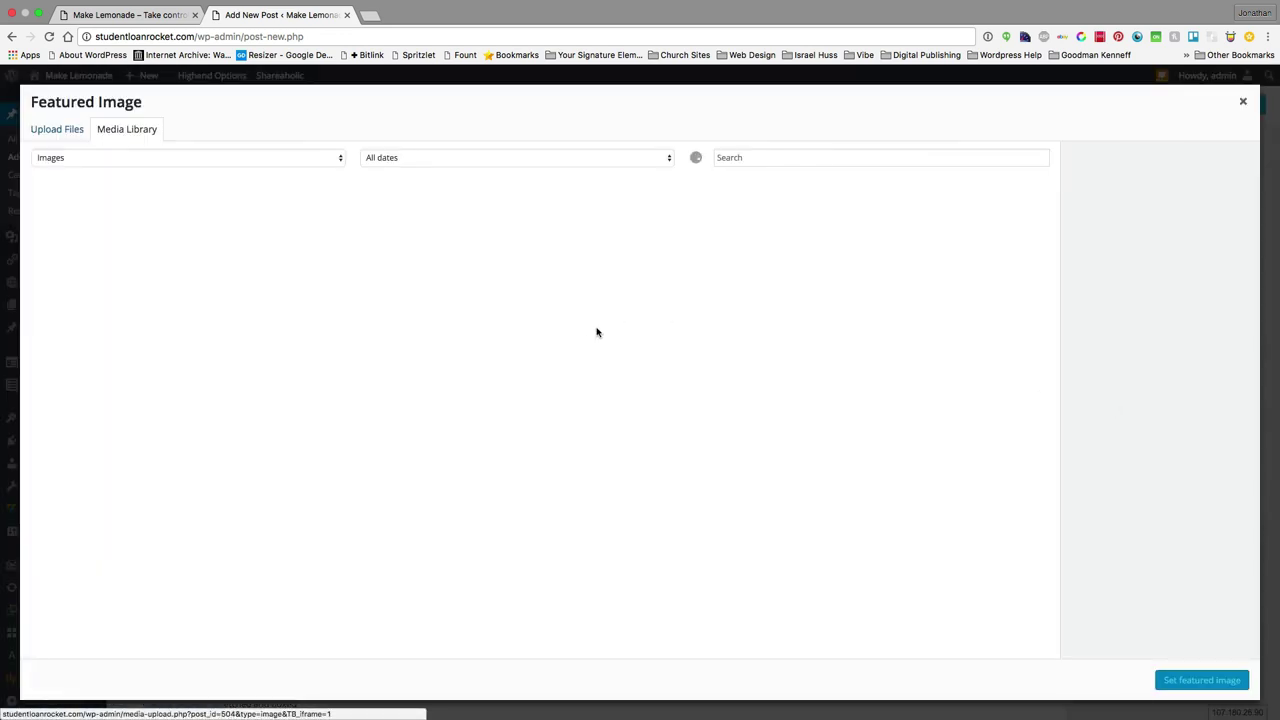
{"action": "scroll", "coordinate": [432, 388], "scroll_direction": "down", "scroll_amount": 2}
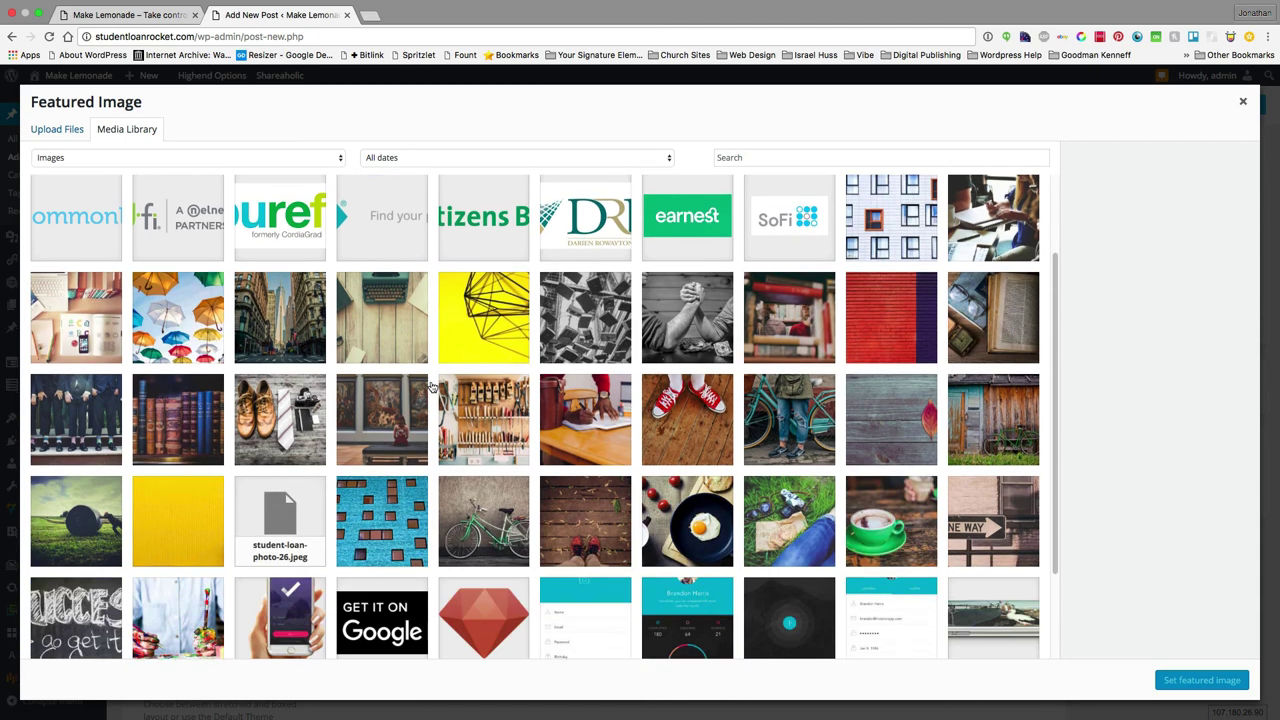
{"action": "scroll", "coordinate": [432, 388], "scroll_direction": "down", "scroll_amount": 1}
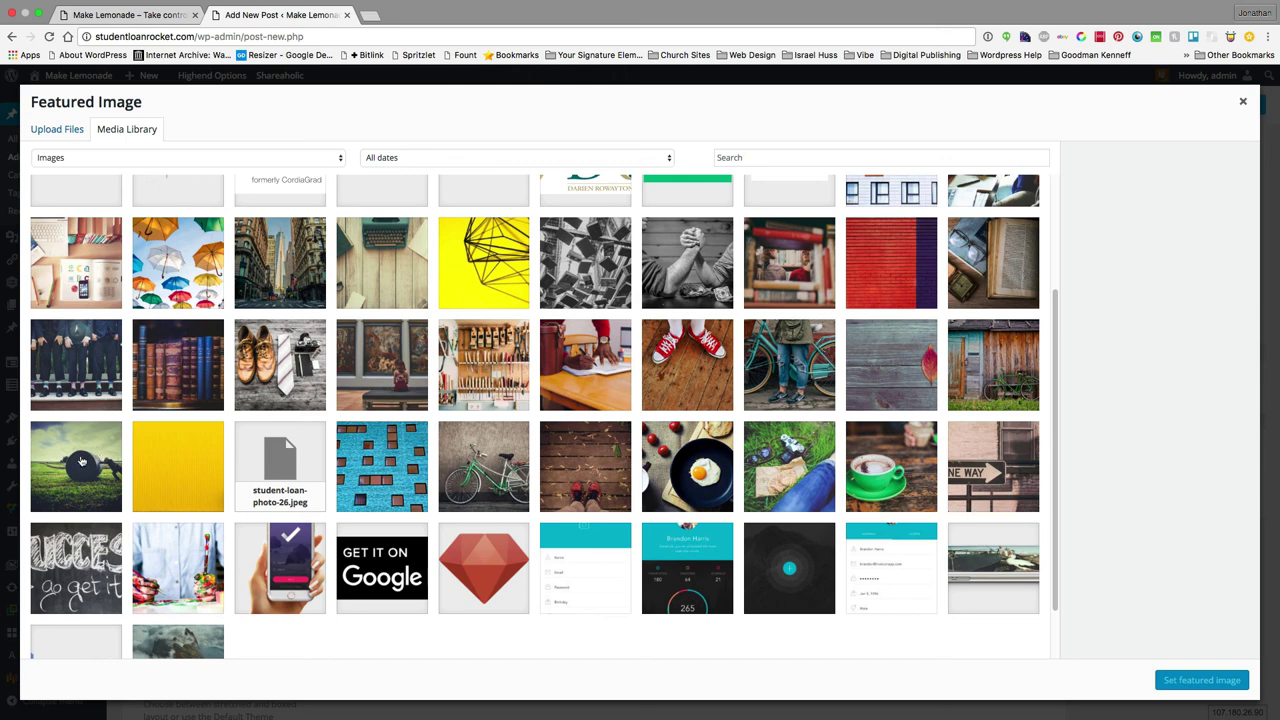
{"action": "left_click", "coordinate": [92, 466]}
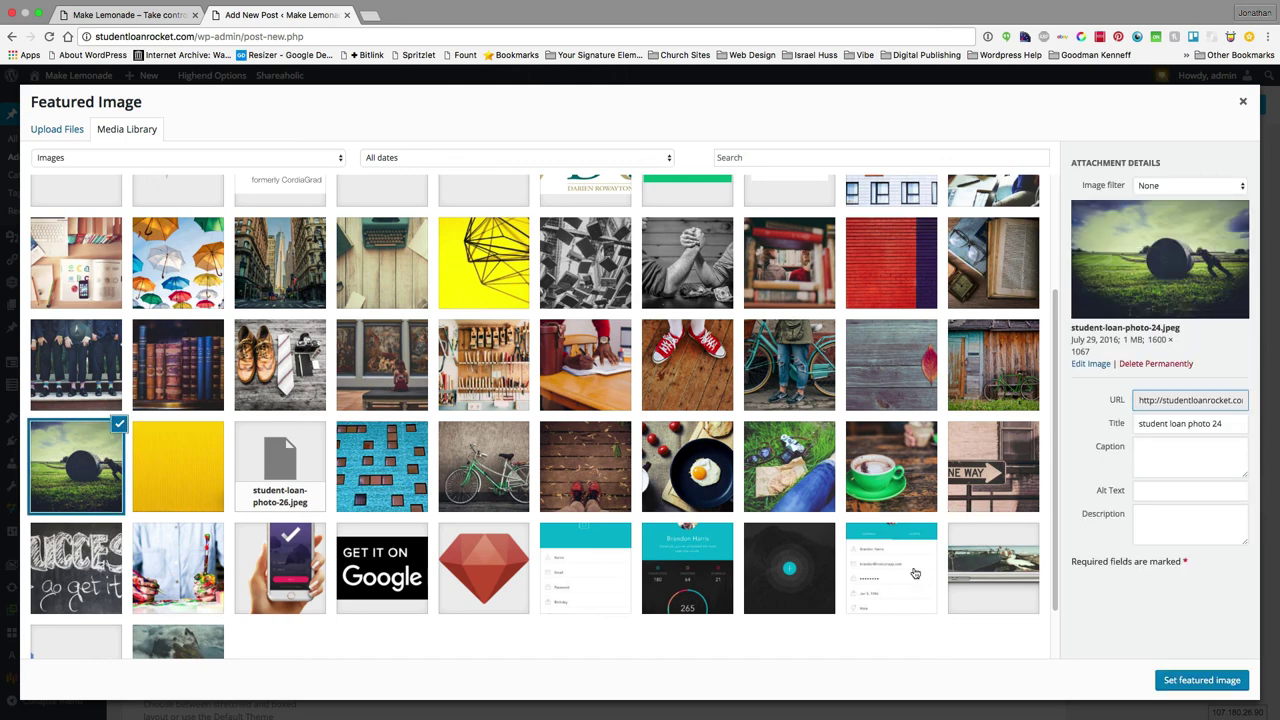
{"action": "left_click", "coordinate": [1200, 682]}
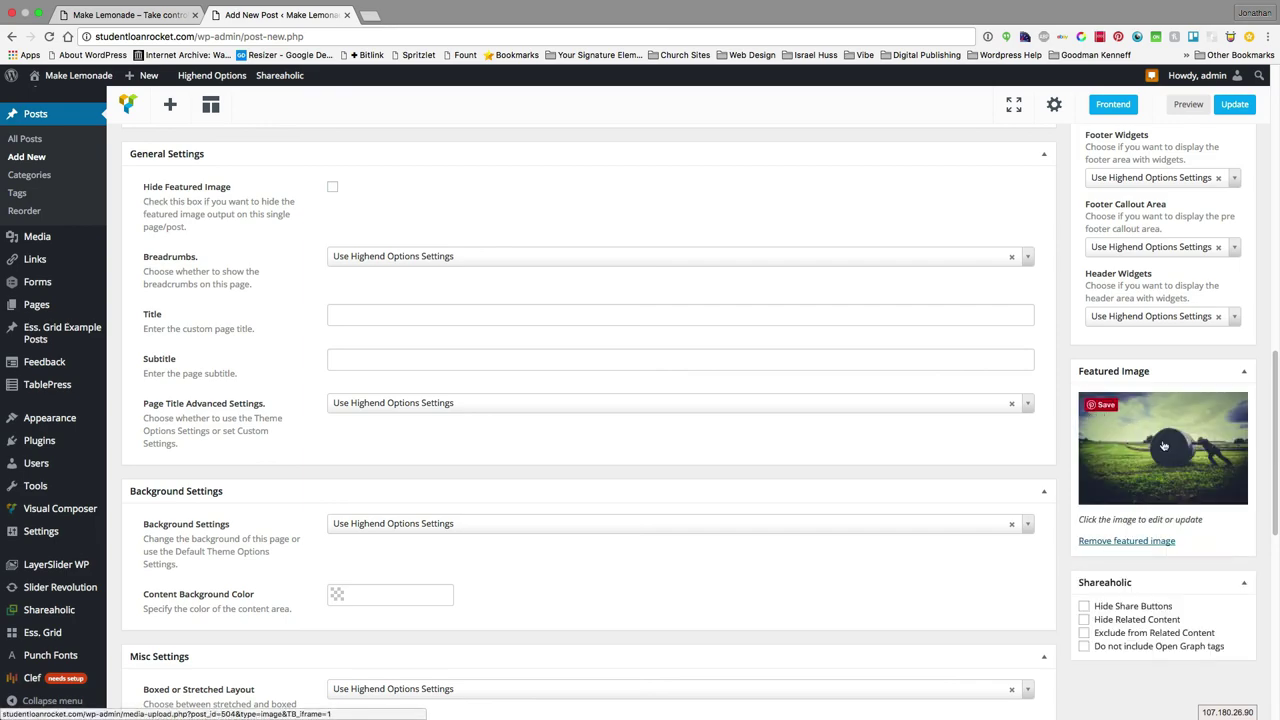
{"action": "scroll", "coordinate": [1150, 465], "scroll_direction": "up", "scroll_amount": 5}
{"action": "scroll", "coordinate": [1143, 462], "scroll_direction": "up", "scroll_amount": 6}
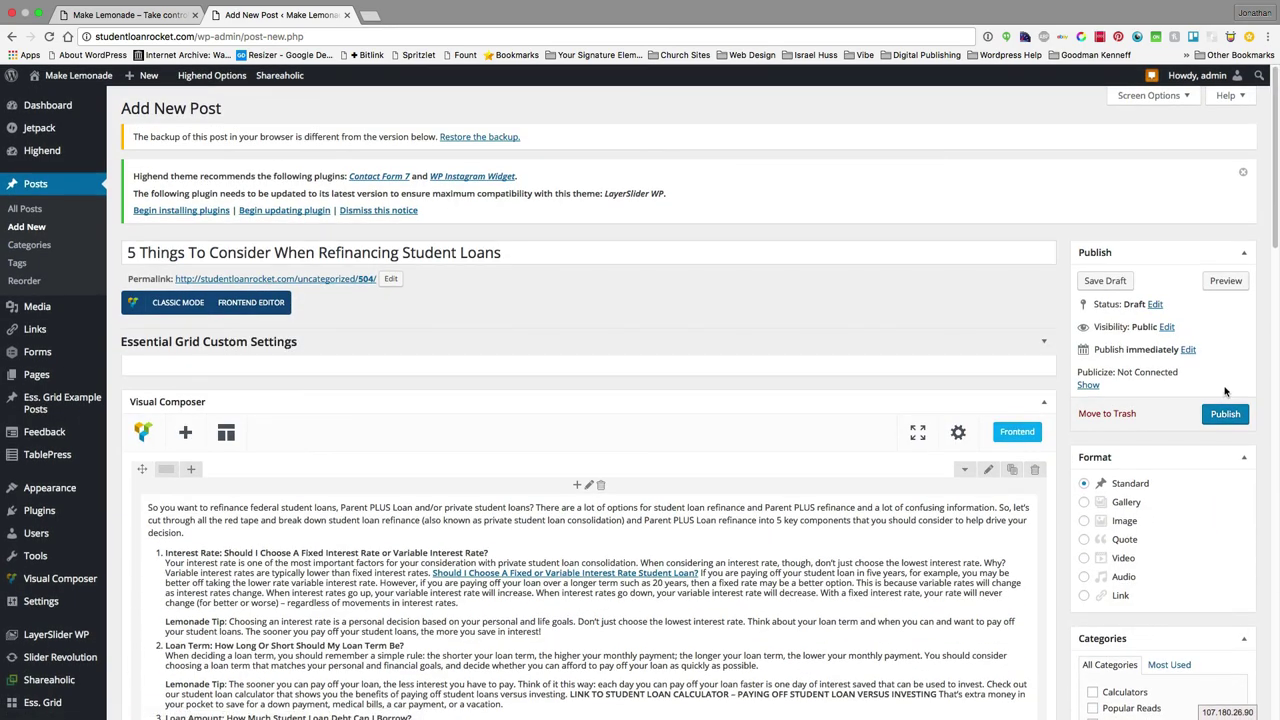
Step: Publish the refinancing post and return to its Edit Post screen showing Status: Published
{"action": "left_click", "coordinate": [1224, 414]}
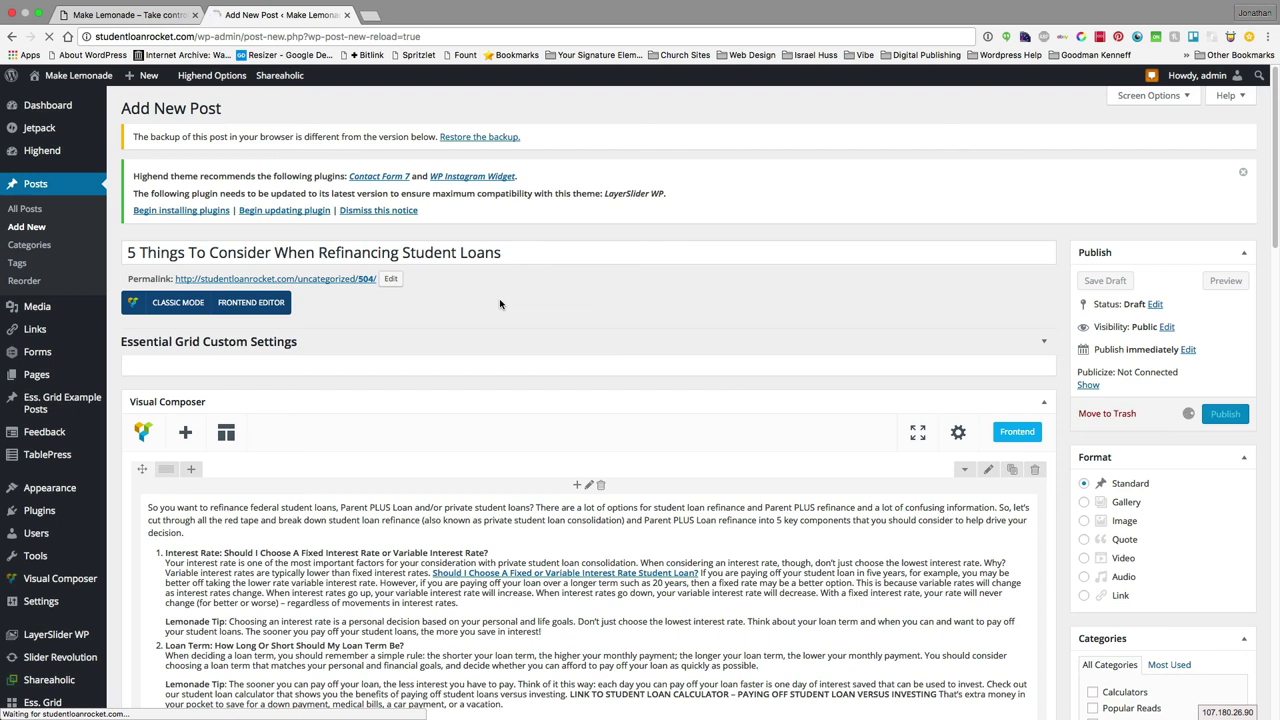
{"action": "left_click", "coordinate": [839, 8]}
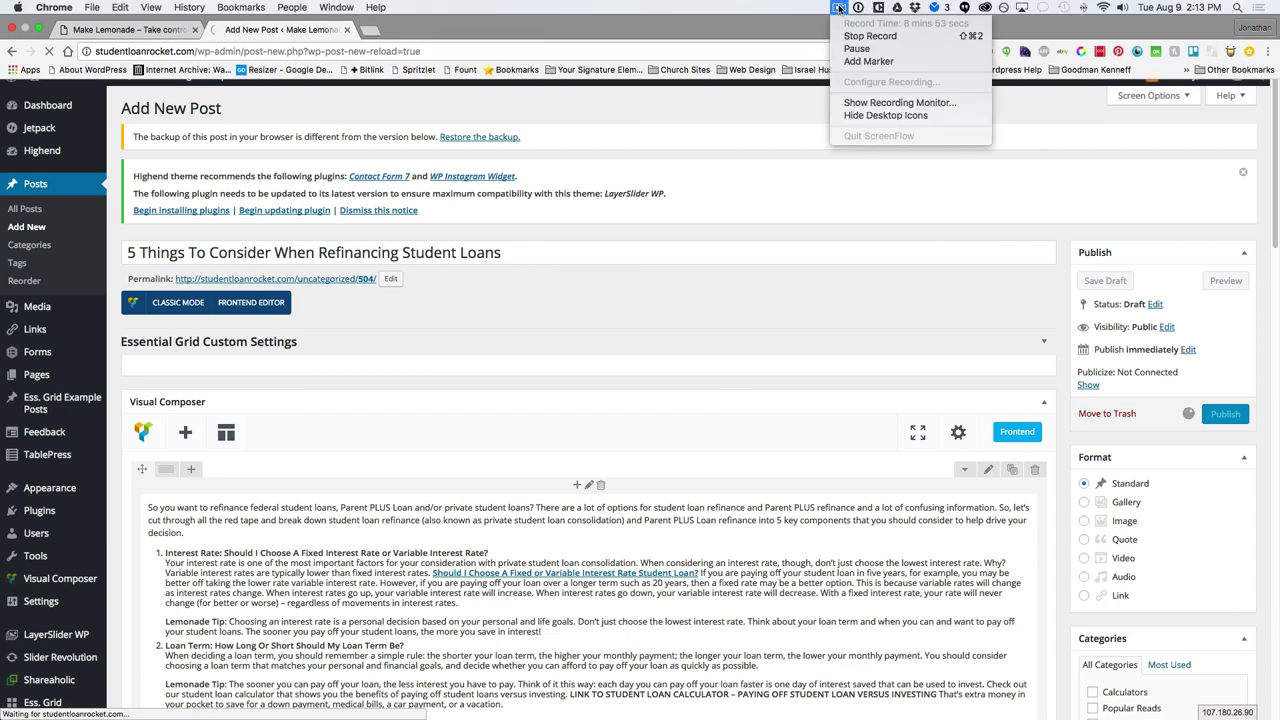
{"action": "left_click", "coordinate": [868, 36]}
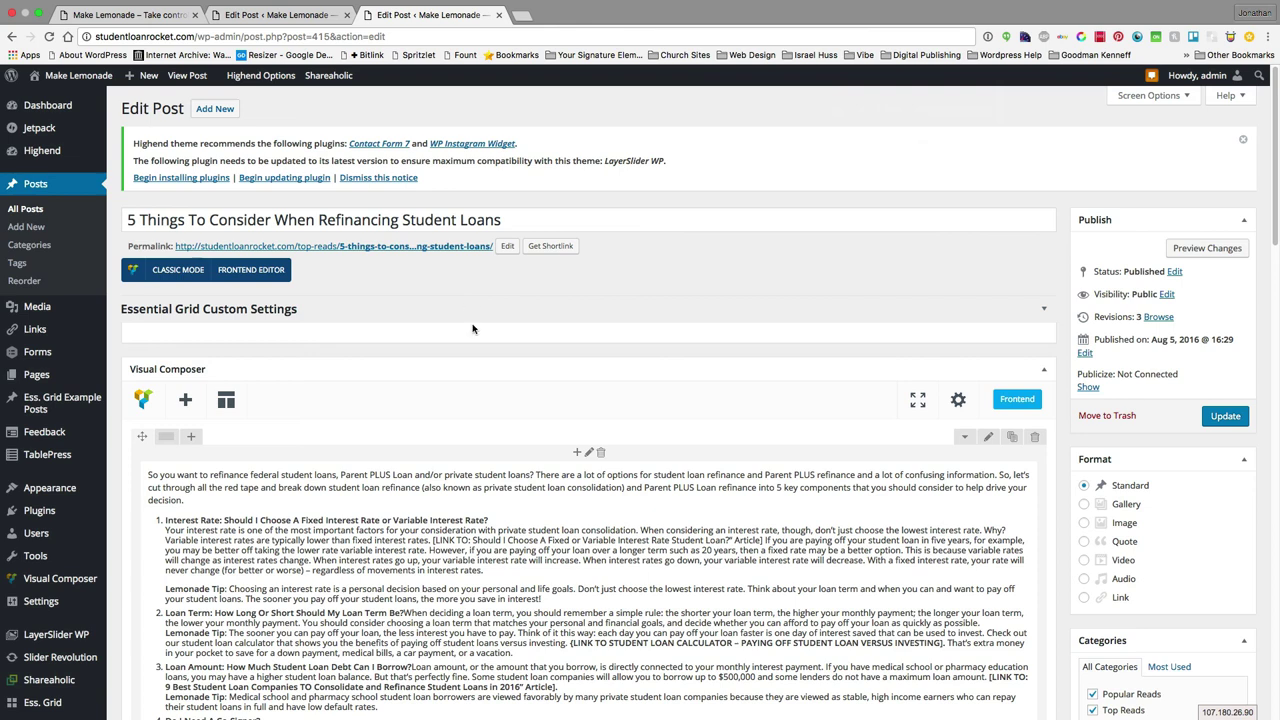
Step: On the live site, go to the Refinance page and open '5 Things To Consider…' from Most Popular Reads
{"action": "scroll", "coordinate": [473, 328], "scroll_direction": "down", "scroll_amount": 2}
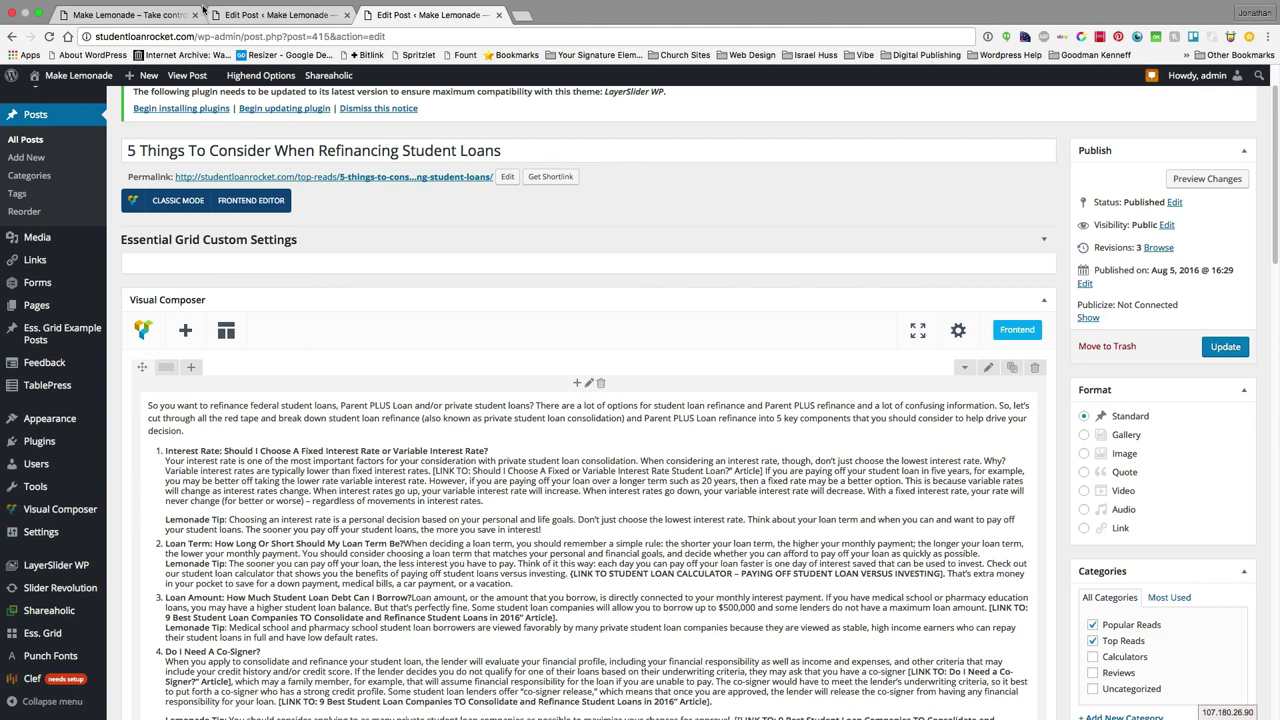
{"action": "left_click", "coordinate": [146, 15]}
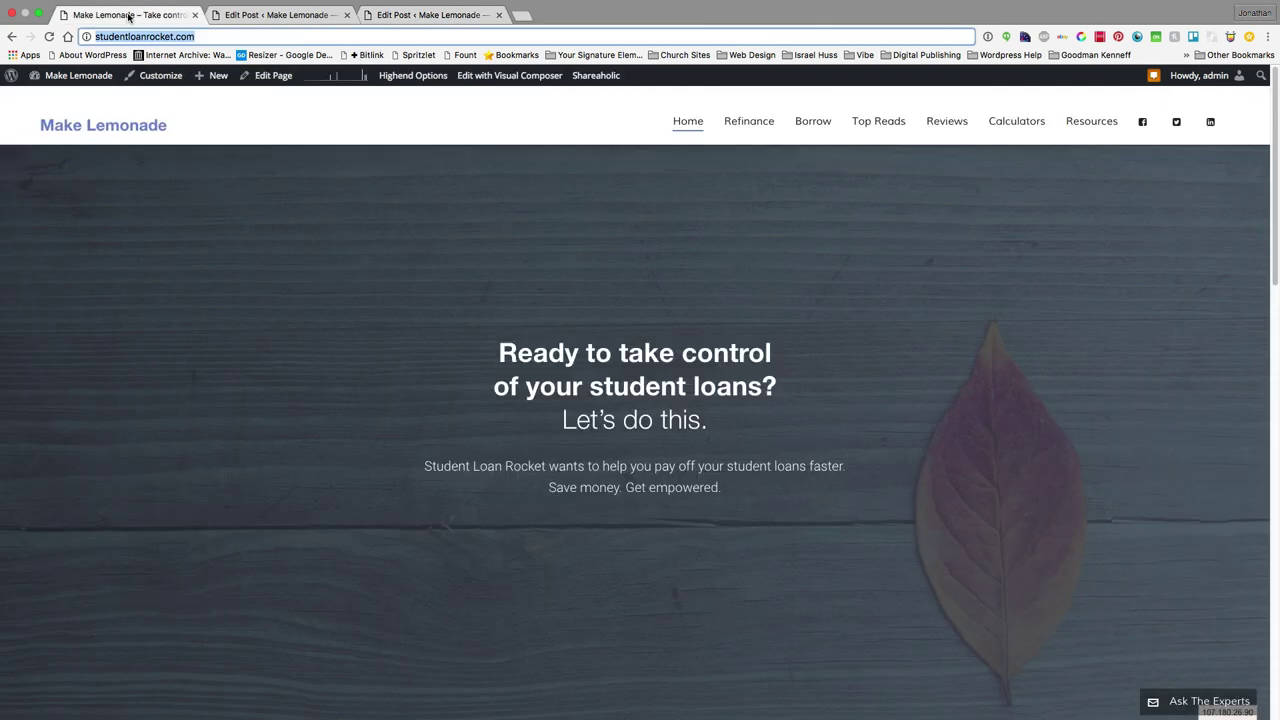
{"action": "left_click", "coordinate": [771, 122]}
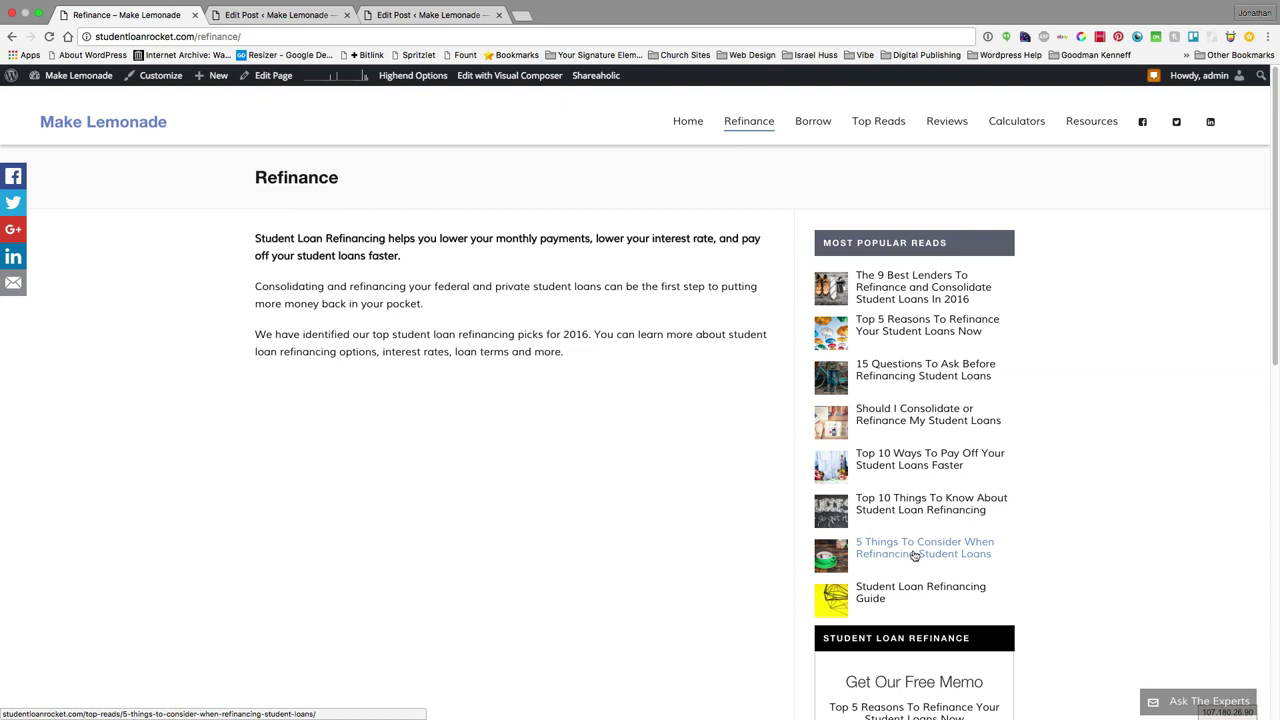
{"action": "left_click", "coordinate": [882, 551]}
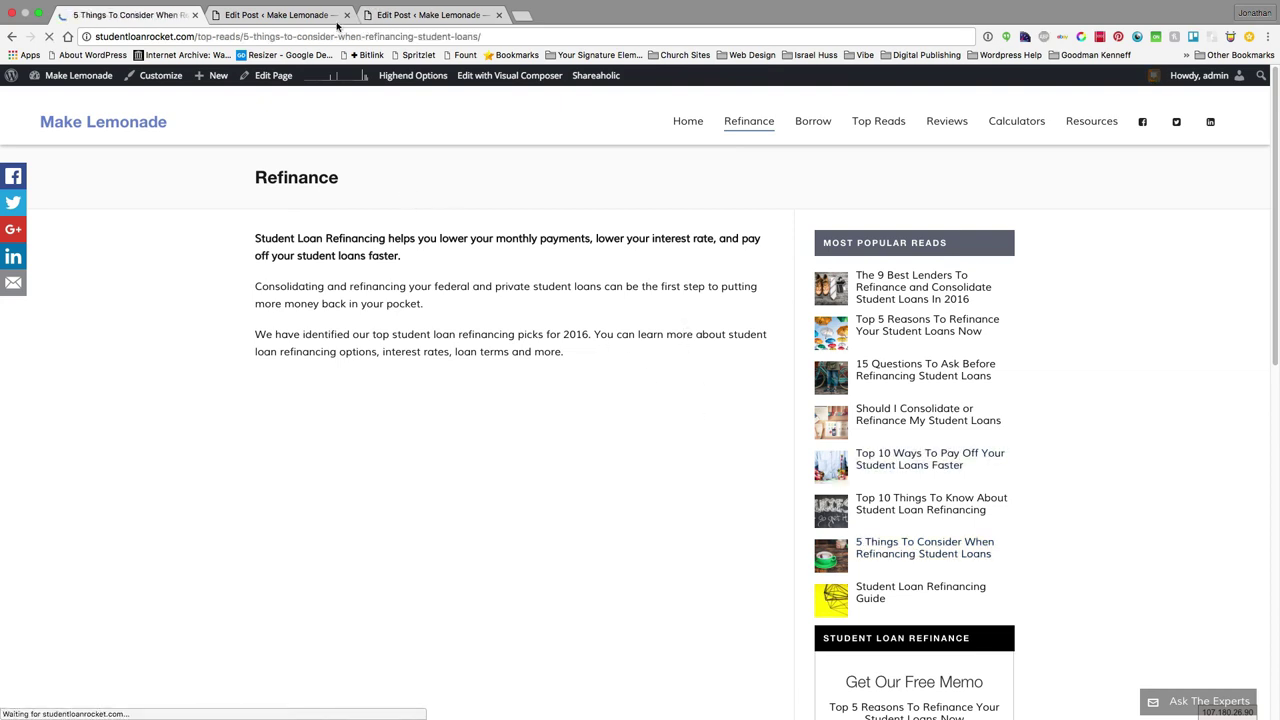
Step: Check the published post's green coffee-cup featured image in its Edit Post tab, then view the live post
{"action": "left_click", "coordinate": [300, 16]}
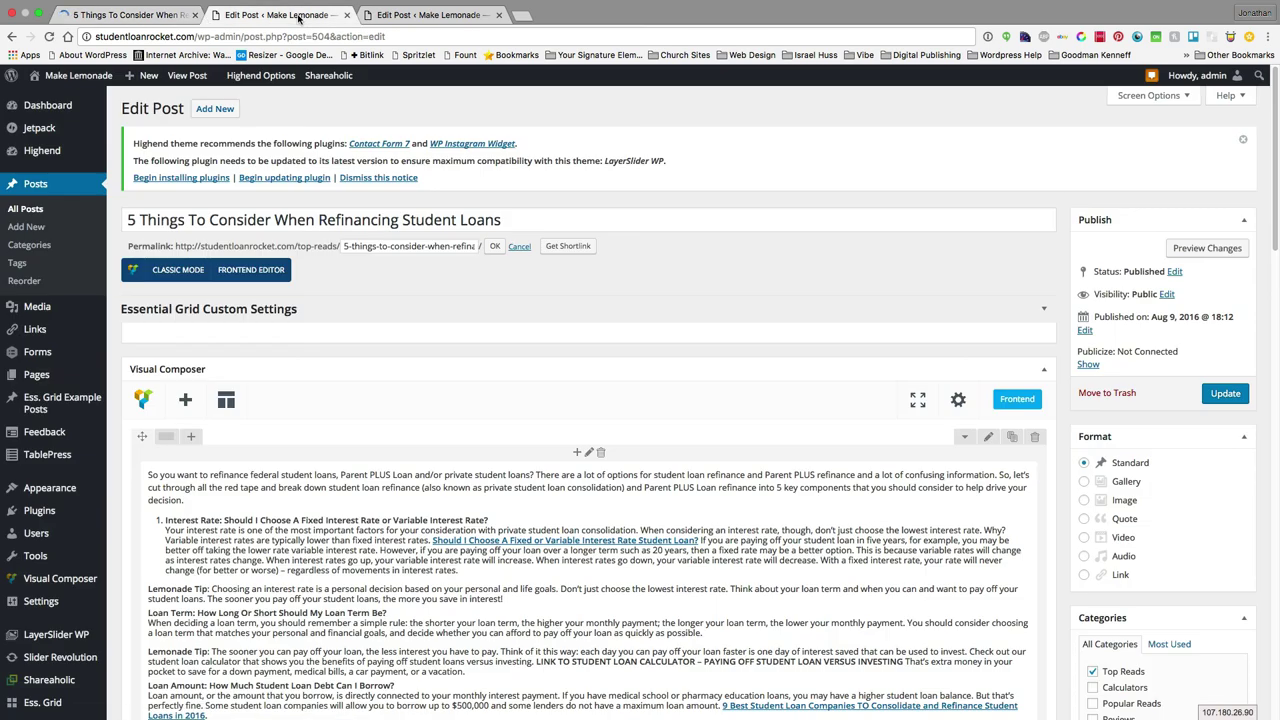
{"action": "left_click", "coordinate": [427, 15]}
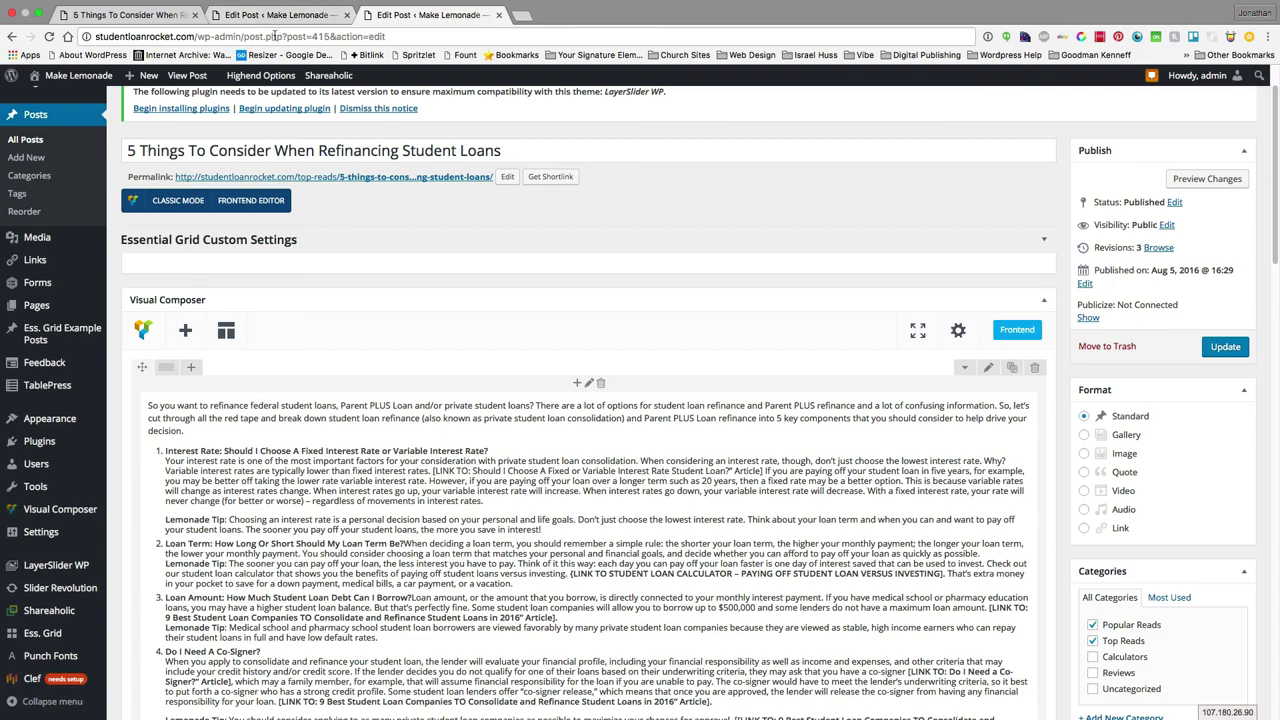
{"action": "scroll", "coordinate": [435, 279], "scroll_direction": "down", "scroll_amount": 15}
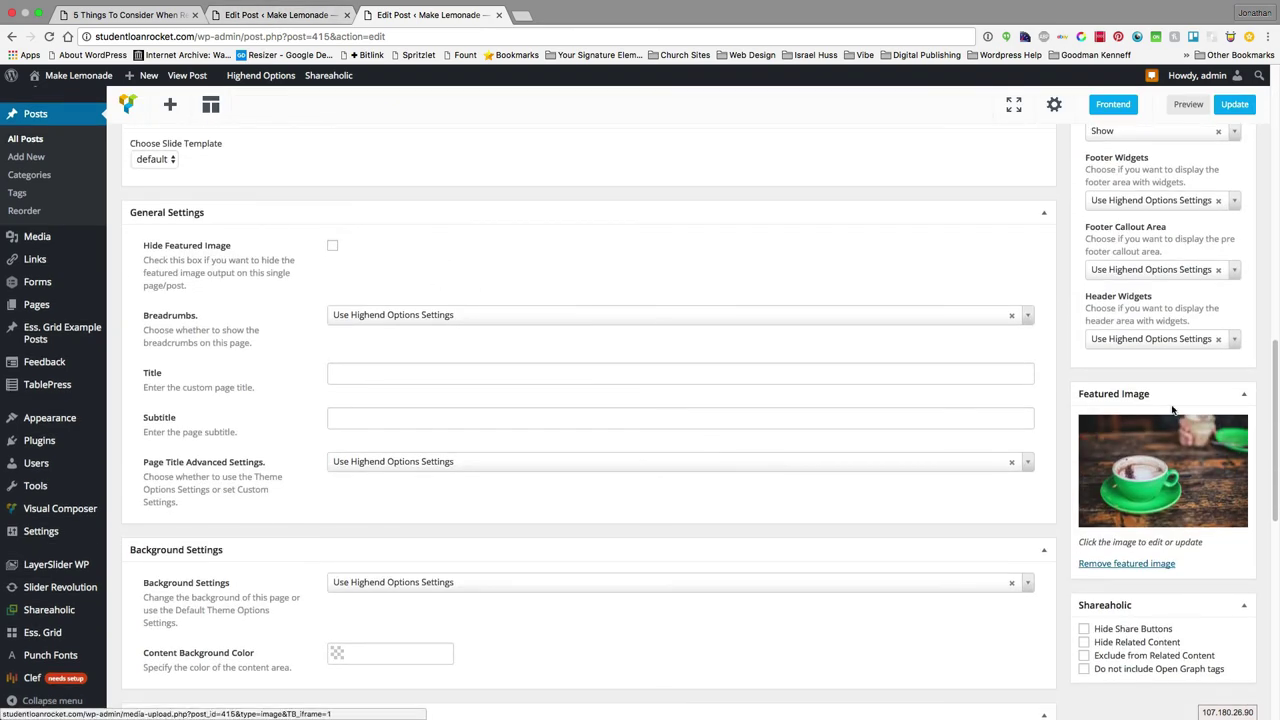
{"action": "scroll", "coordinate": [600, 334], "scroll_direction": "up", "scroll_amount": 15}
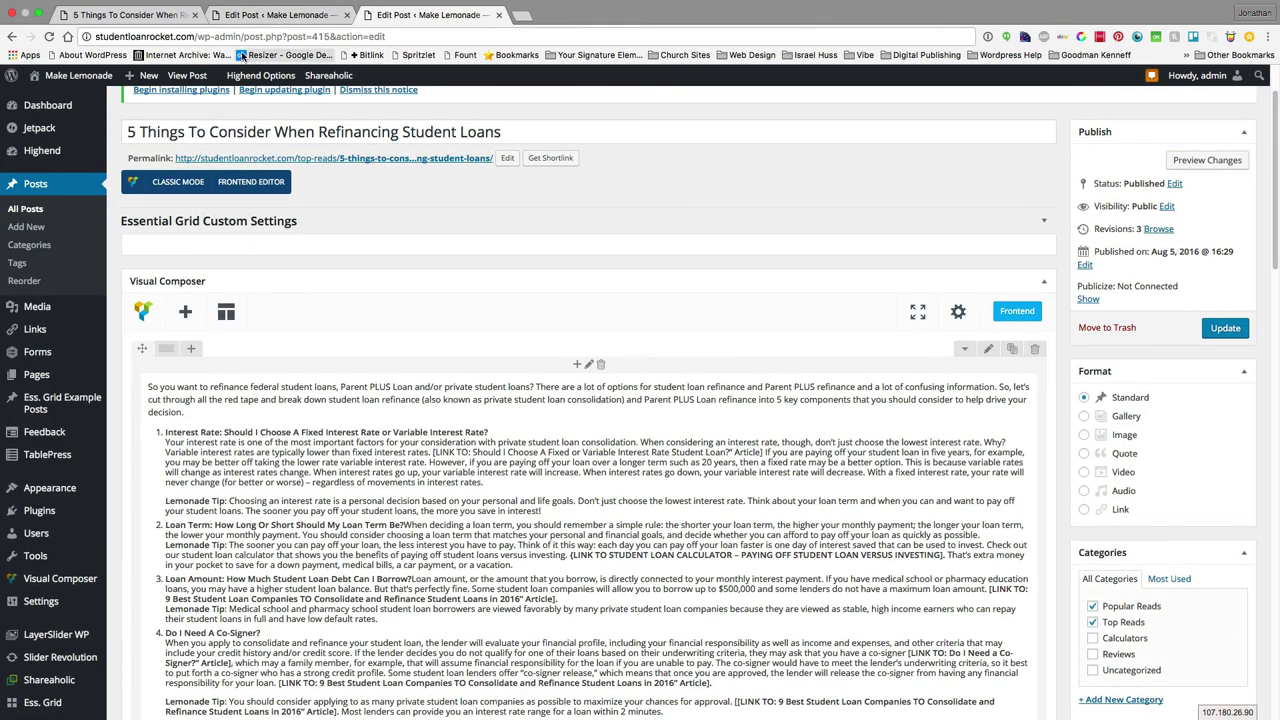
{"action": "left_click", "coordinate": [146, 19]}
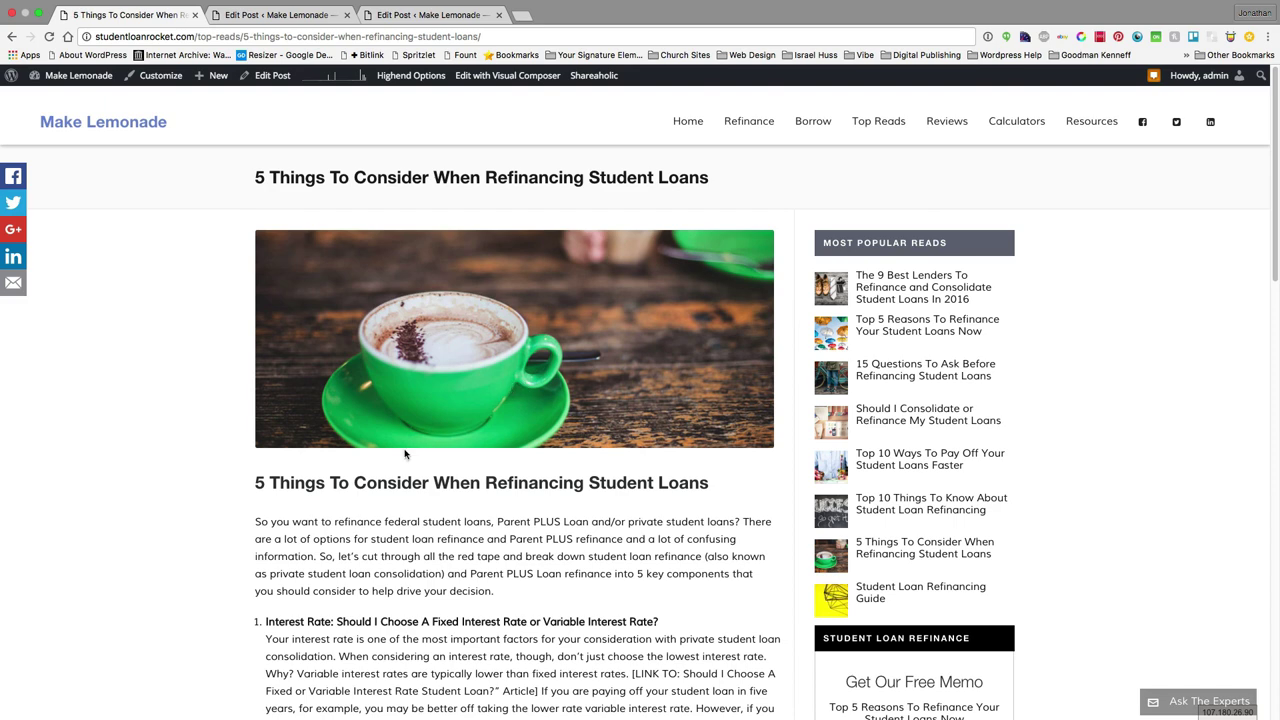
{"action": "scroll", "coordinate": [270, 535], "scroll_direction": "down", "scroll_amount": 5}
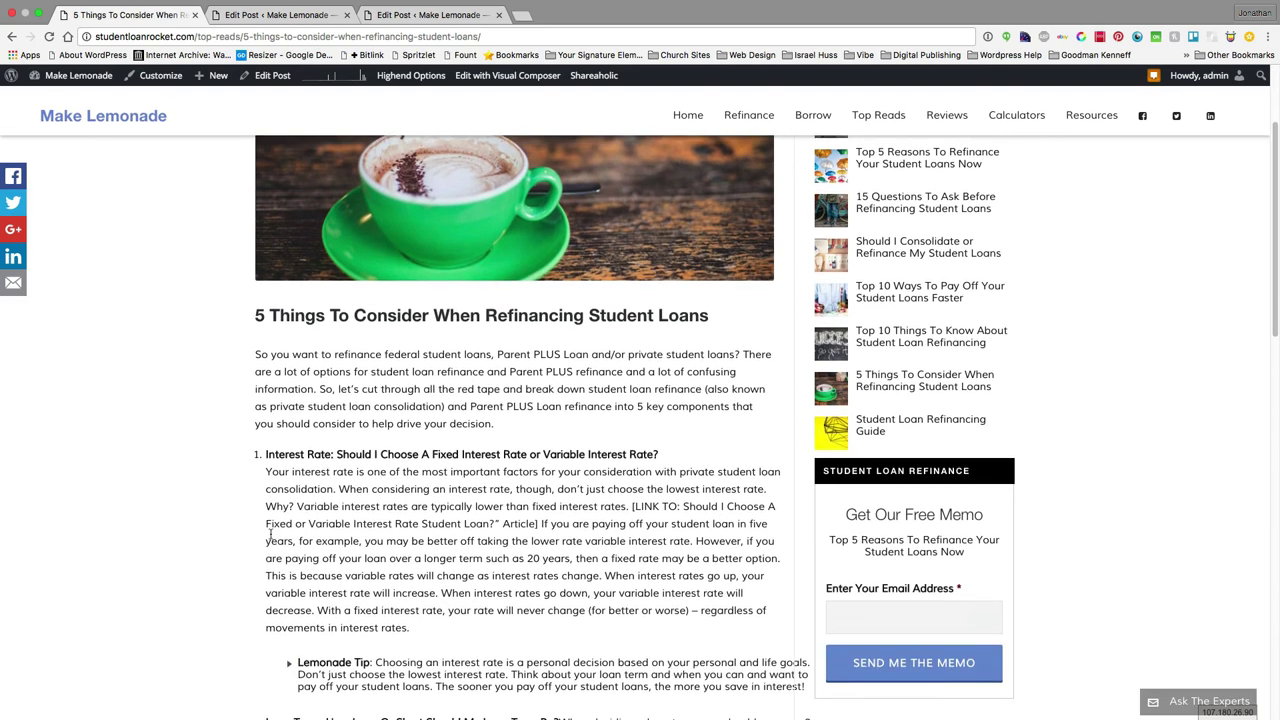
{"action": "scroll", "coordinate": [397, 572], "scroll_direction": "down", "scroll_amount": 9}
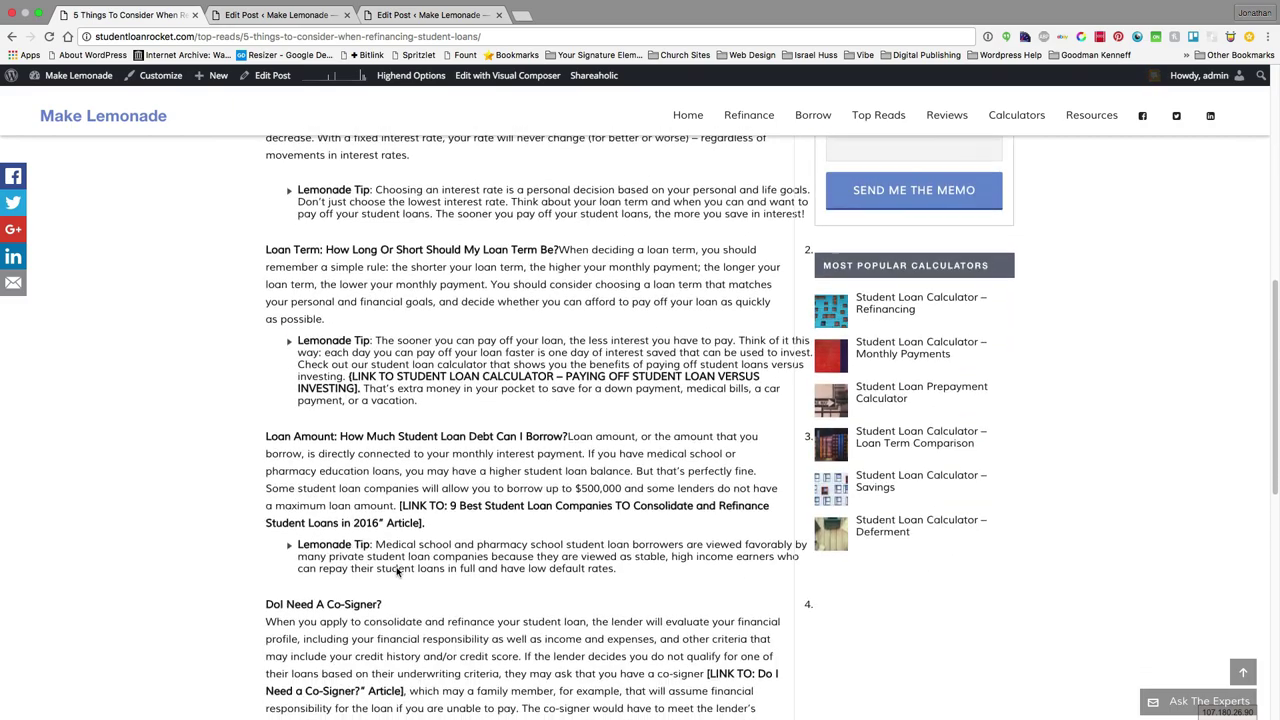
{"action": "scroll", "coordinate": [397, 568], "scroll_direction": "down", "scroll_amount": 5}
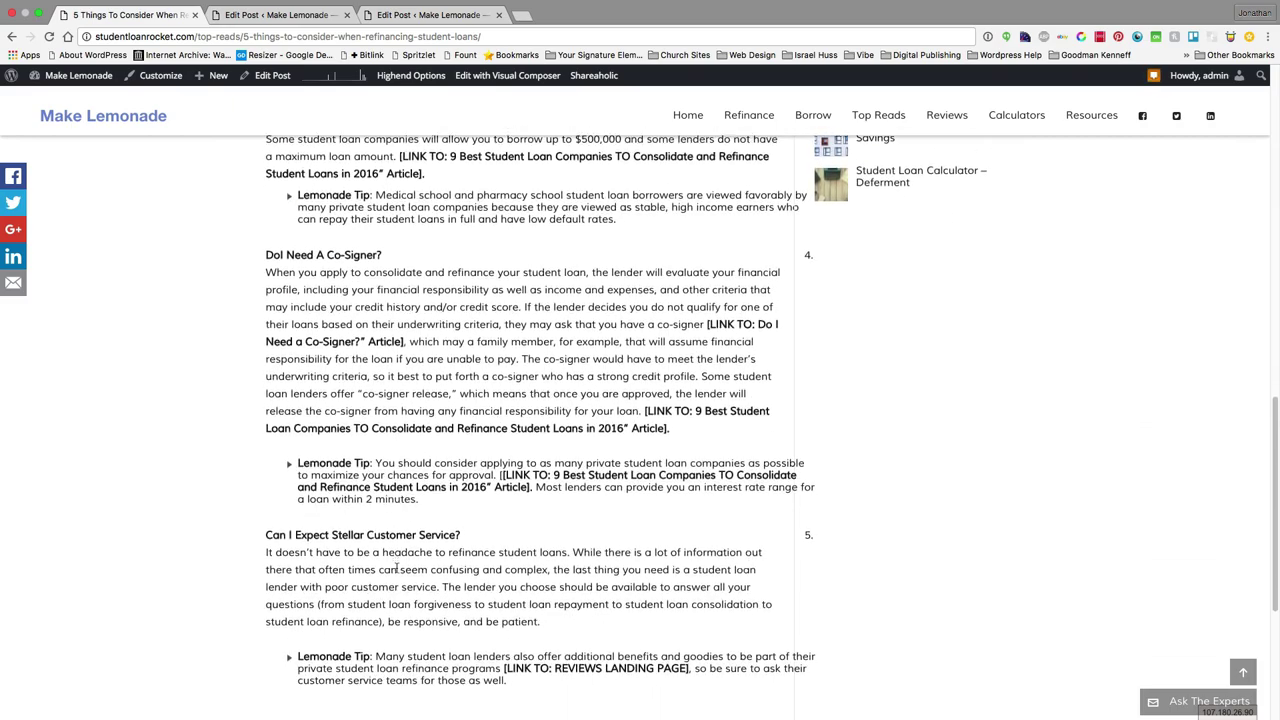
{"action": "scroll", "coordinate": [397, 568], "scroll_direction": "up", "scroll_amount": 13}
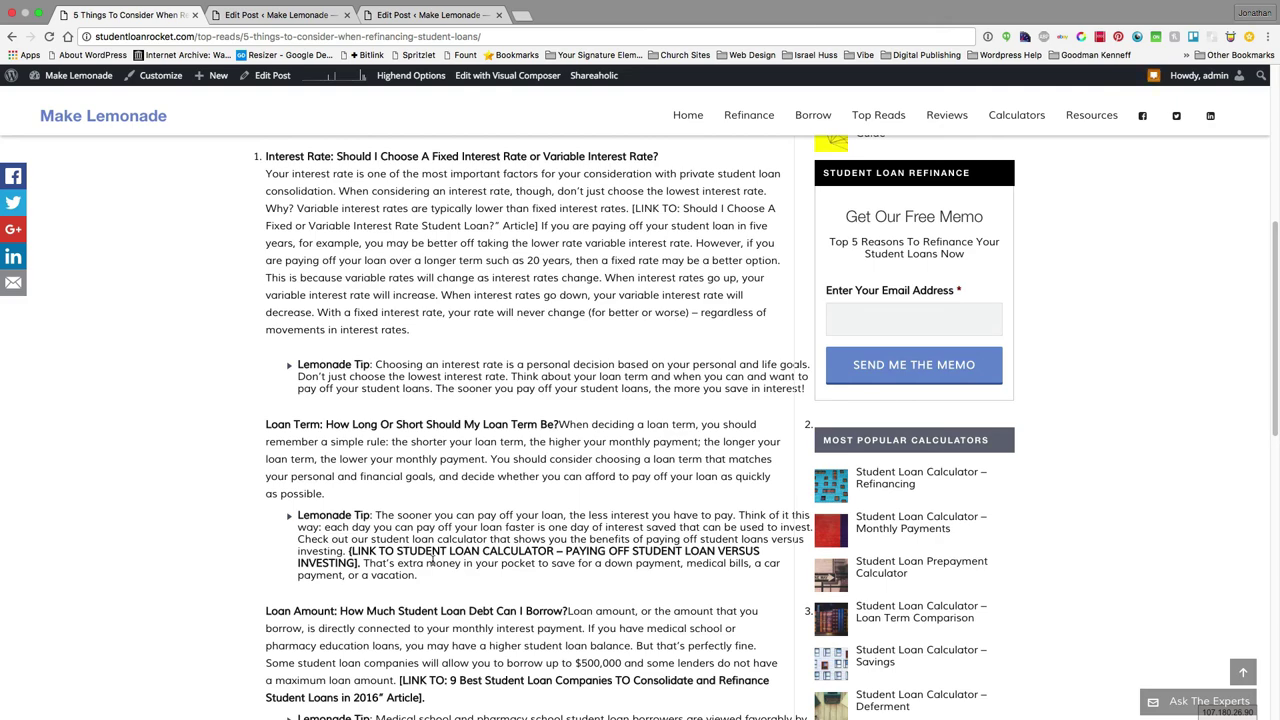
{"action": "scroll", "coordinate": [432, 562], "scroll_direction": "down", "scroll_amount": 4}
{"action": "scroll", "coordinate": [432, 562], "scroll_direction": "up", "scroll_amount": 5}
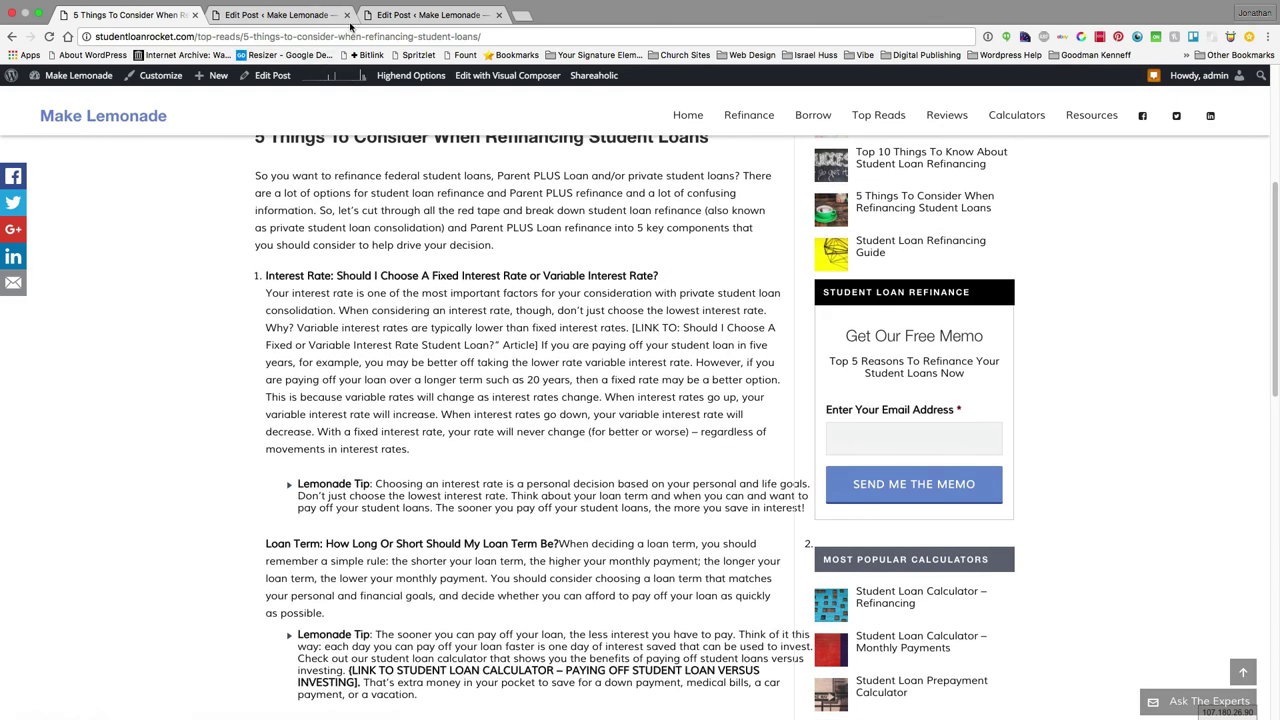
{"action": "left_click", "coordinate": [420, 15]}
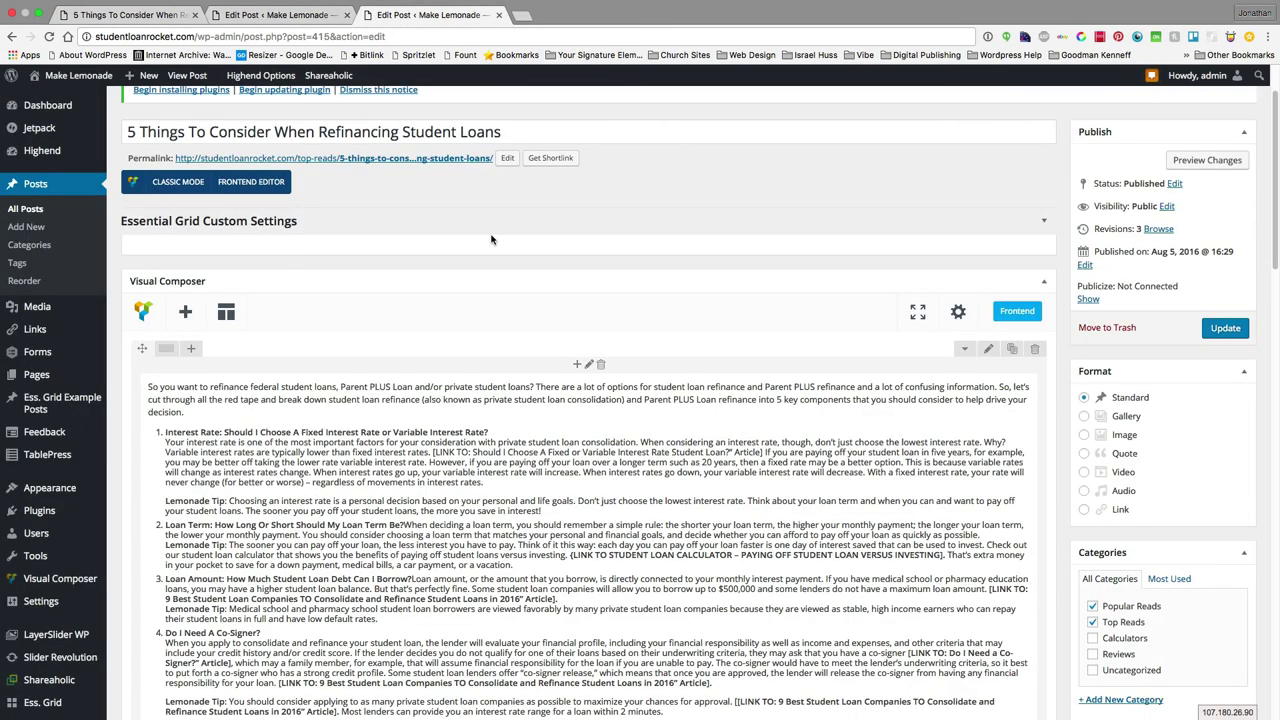
{"action": "scroll", "coordinate": [491, 240], "scroll_direction": "down", "scroll_amount": 5}
{"action": "scroll", "coordinate": [491, 236], "scroll_direction": "down", "scroll_amount": 10}
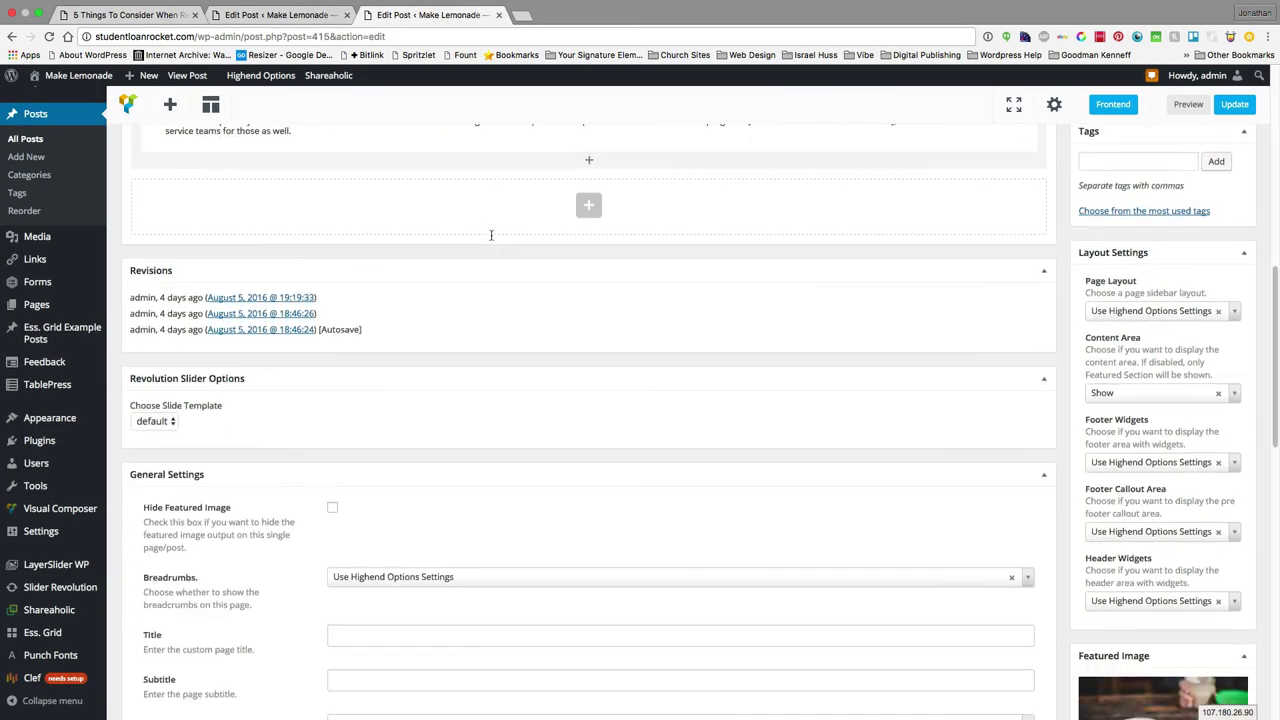
{"action": "scroll", "coordinate": [491, 240], "scroll_direction": "up", "scroll_amount": 15}
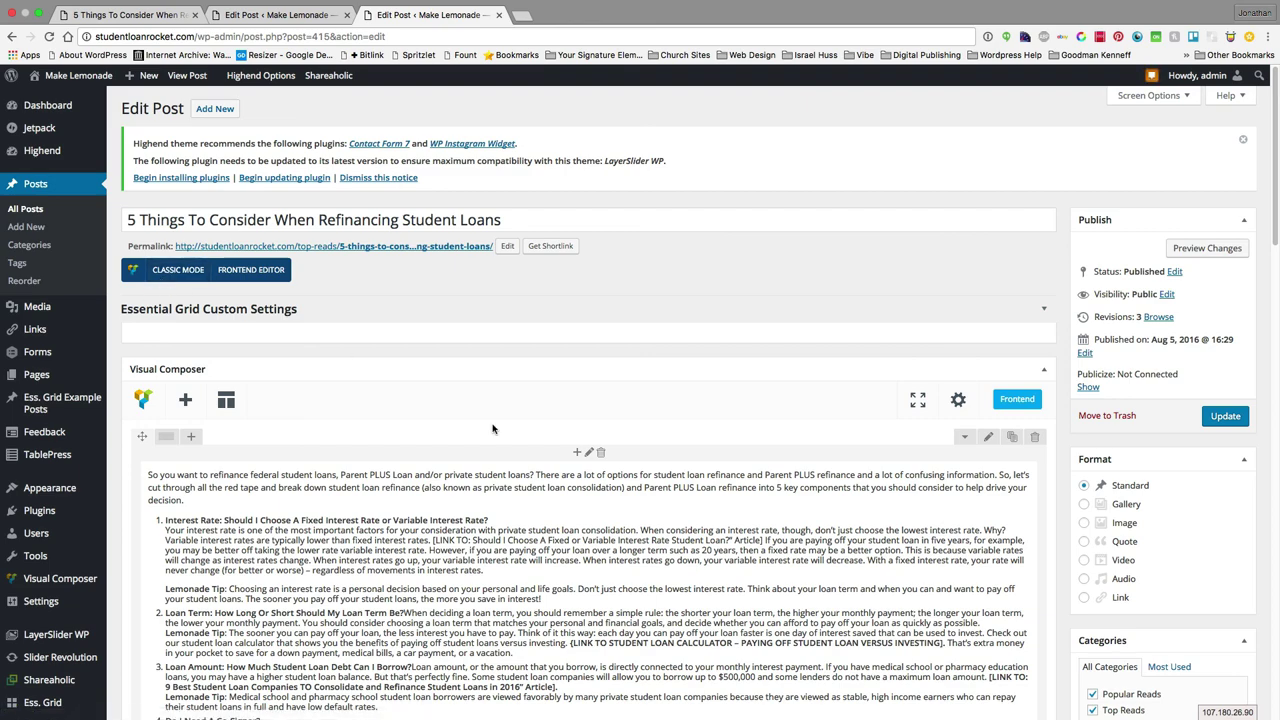
{"action": "scroll", "coordinate": [492, 429], "scroll_direction": "down", "scroll_amount": 5}
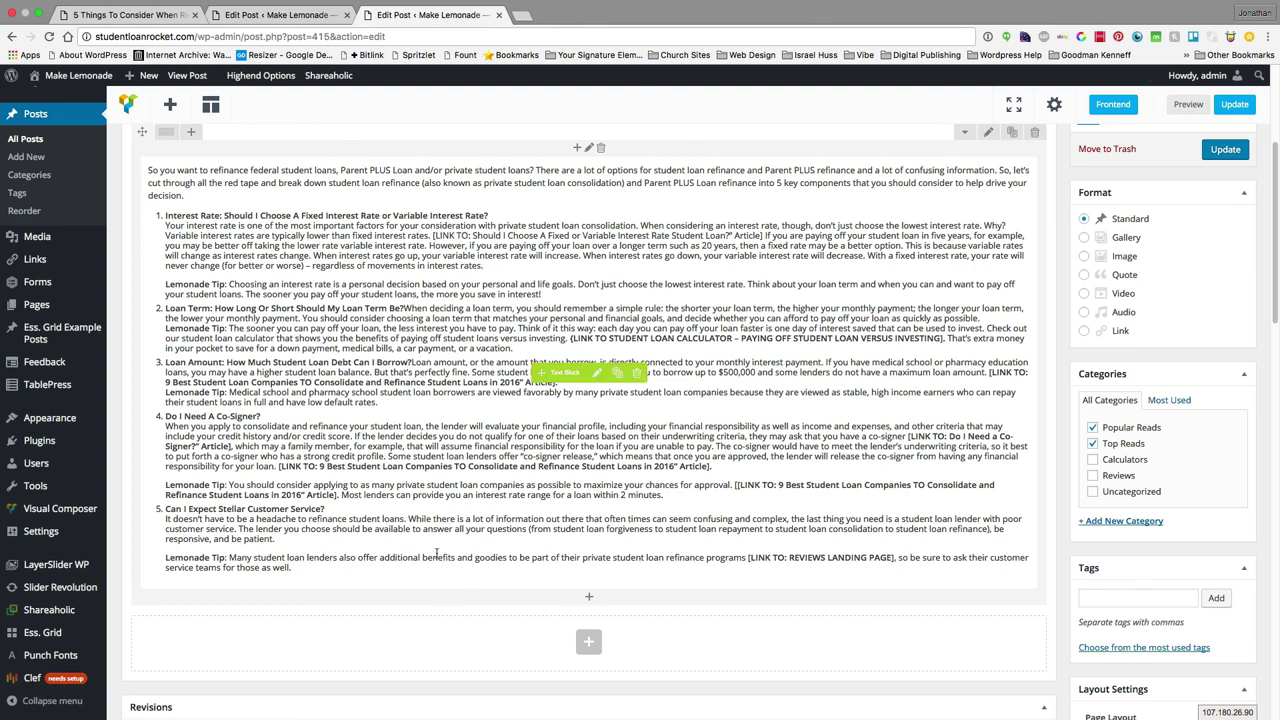
{"action": "scroll", "coordinate": [459, 369], "scroll_direction": "up", "scroll_amount": 5}
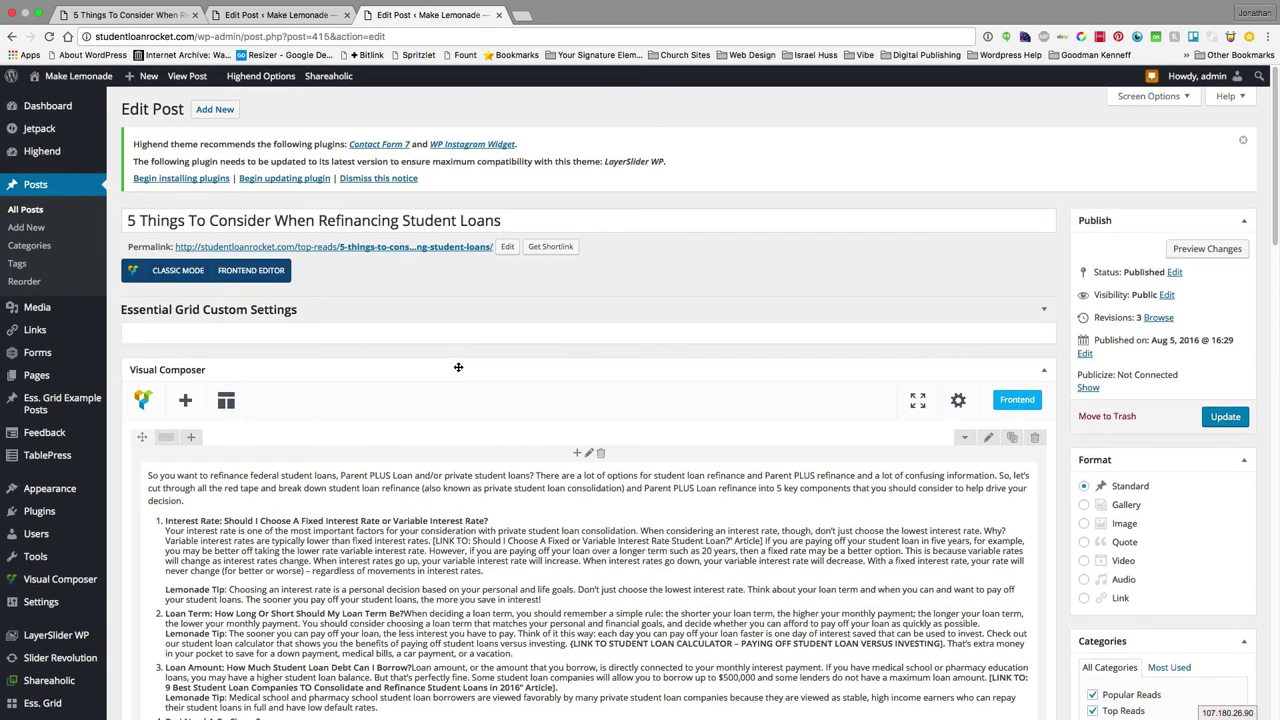